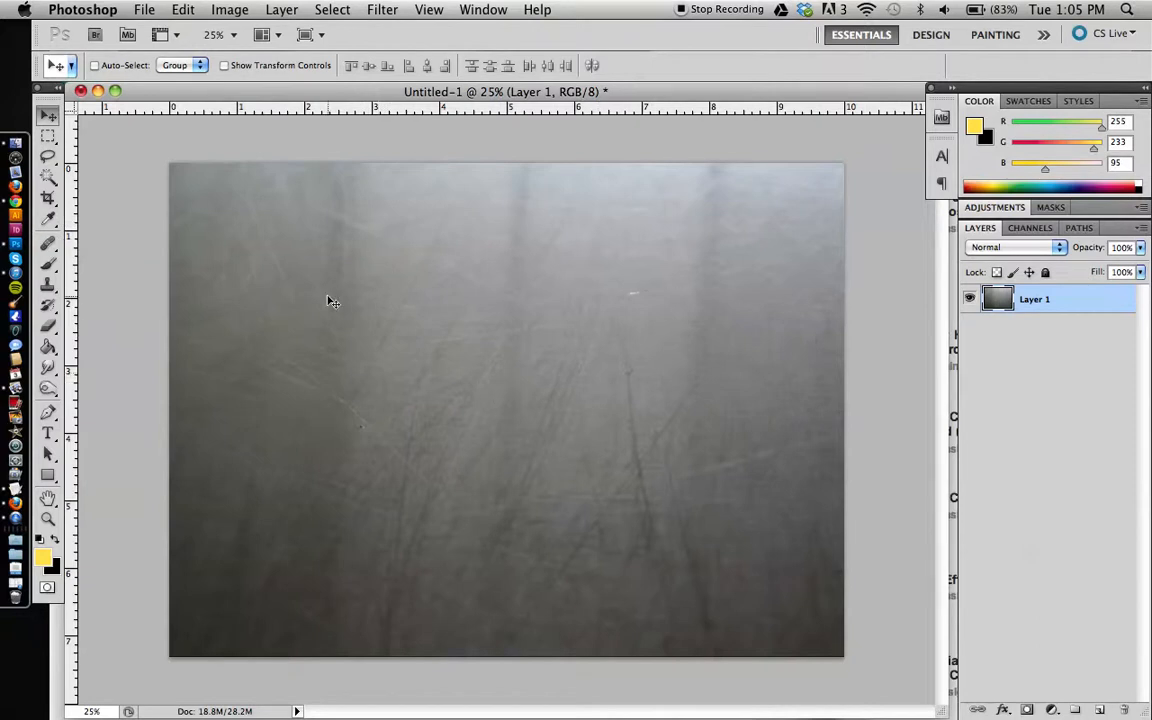
Add a paragraph text box spanning the canvas width, enter SPARTANPRO, and move the text down to about the canvas's vertical middle.
{"action": "left_click", "coordinate": [47, 432]}
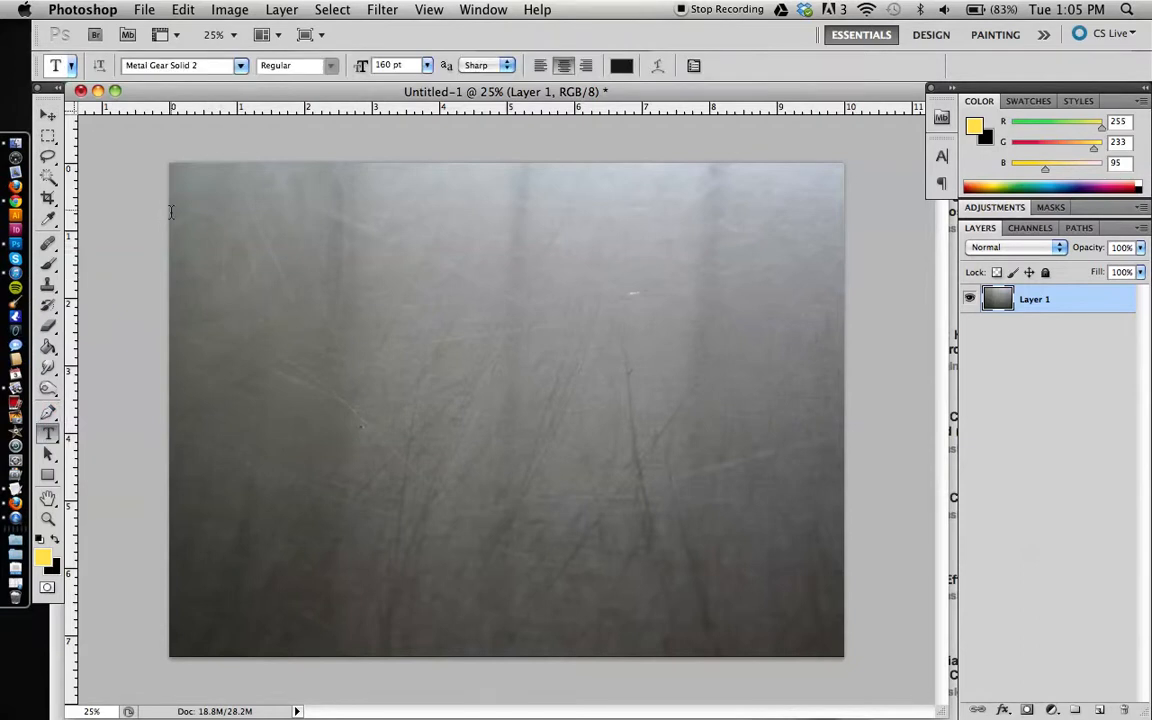
{"action": "left_click_drag", "start_coordinate": [461, 420], "coordinate": [838, 604]}
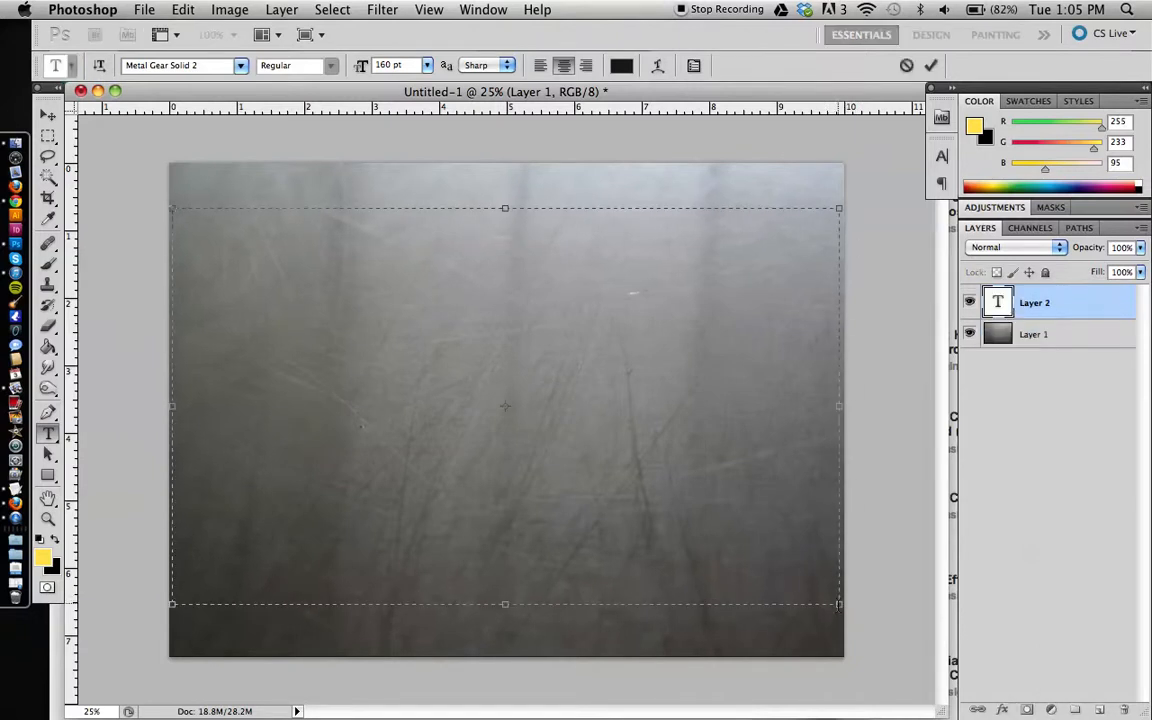
{"action": "type", "text": "S"}
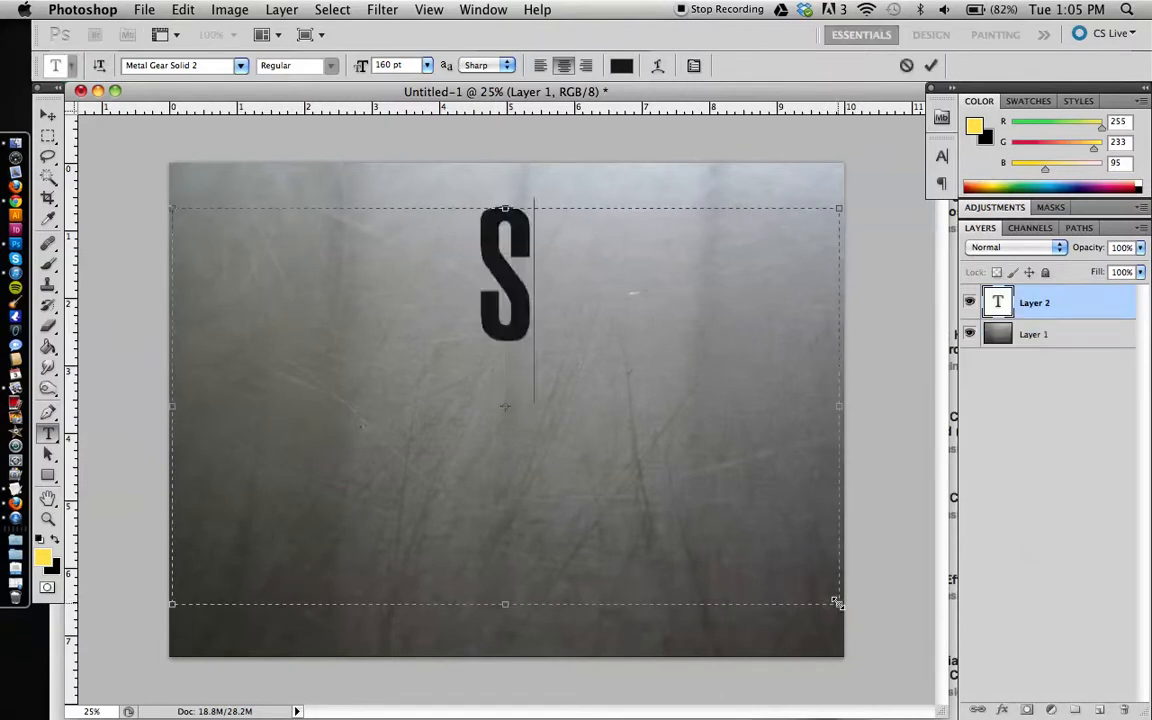
{"action": "type", "text": "PARTANPRO"}
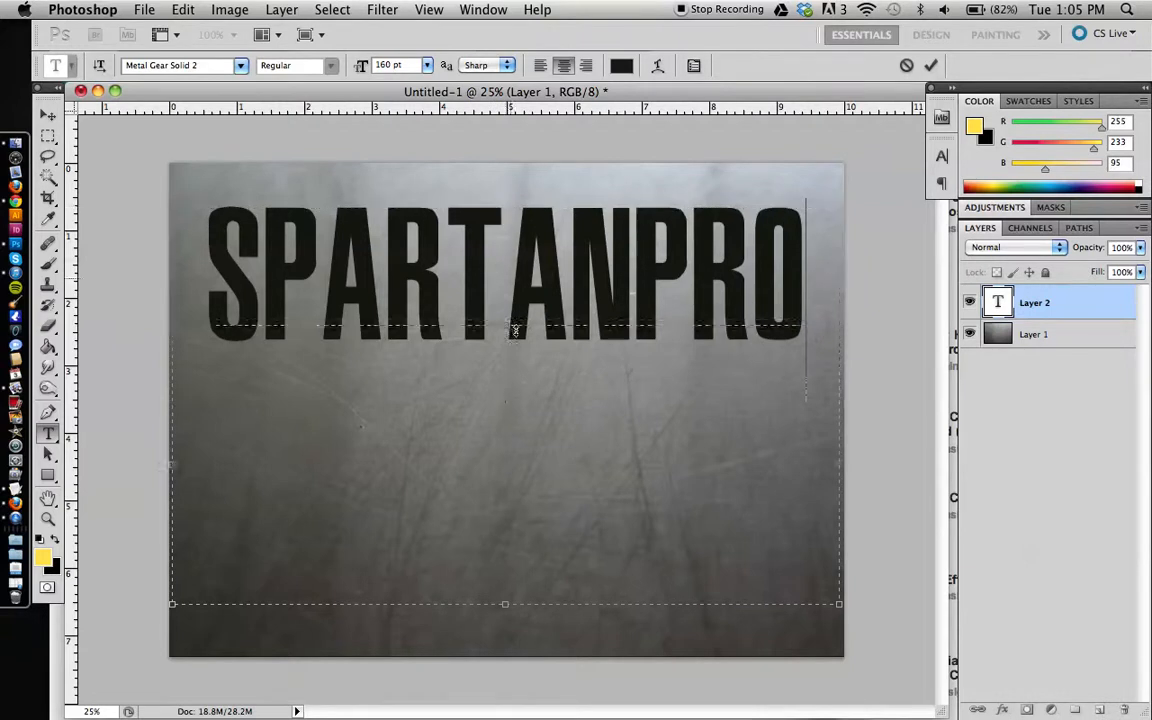
{"action": "left_click_drag", "start_coordinate": [459, 316], "coordinate": [466, 390]}
{"action": "left_click", "coordinate": [48, 115]}
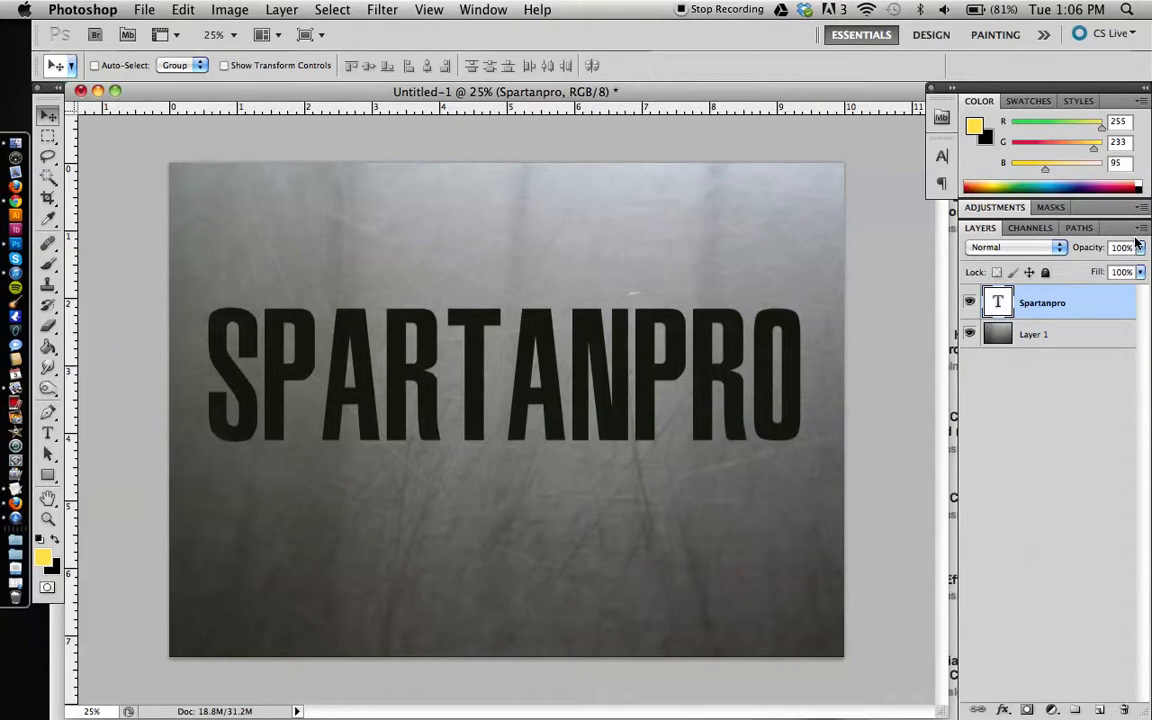
Set the SPARTANPRO text layer's fill opacity to 0% and enable the Bevel and Emboss effect.
{"action": "double_click", "coordinate": [1122, 316]}
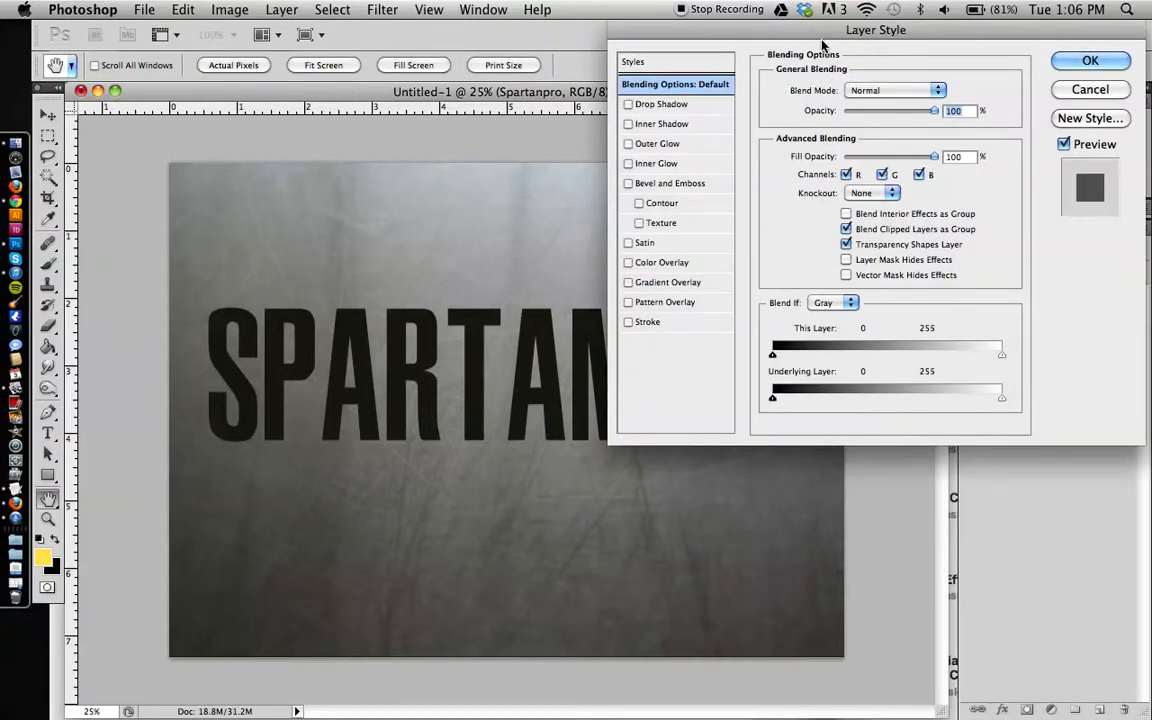
{"action": "left_click_drag", "start_coordinate": [926, 158], "coordinate": [830, 160]}
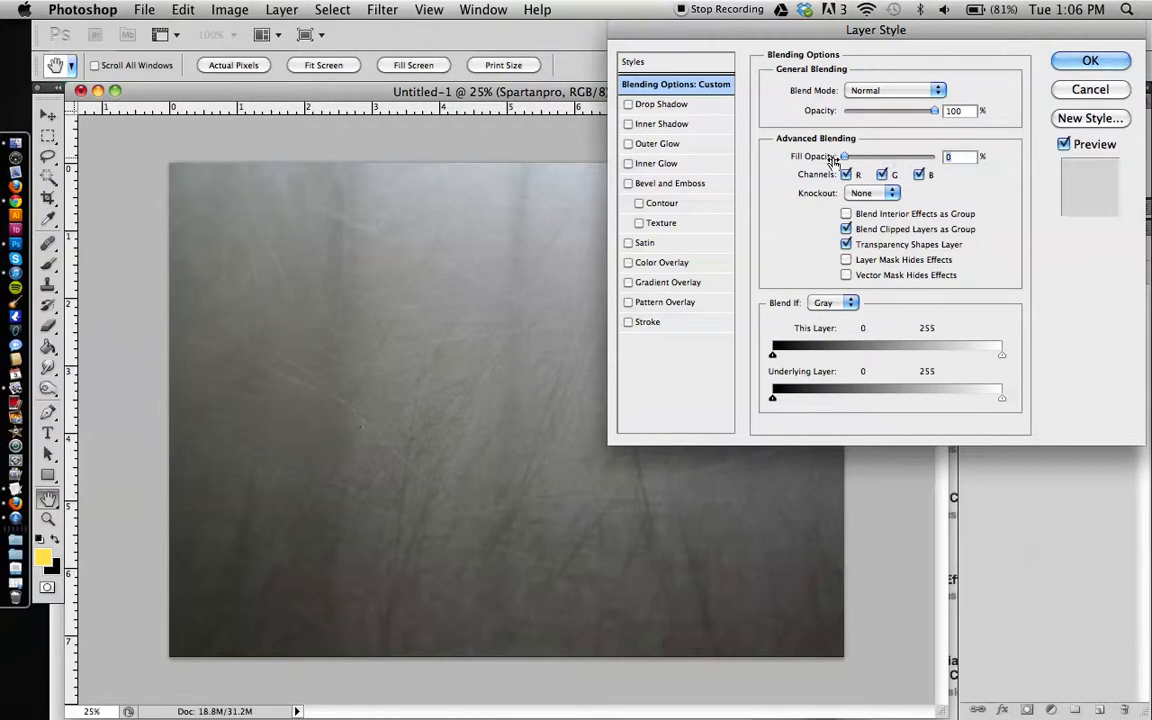
{"action": "left_click", "coordinate": [676, 185]}
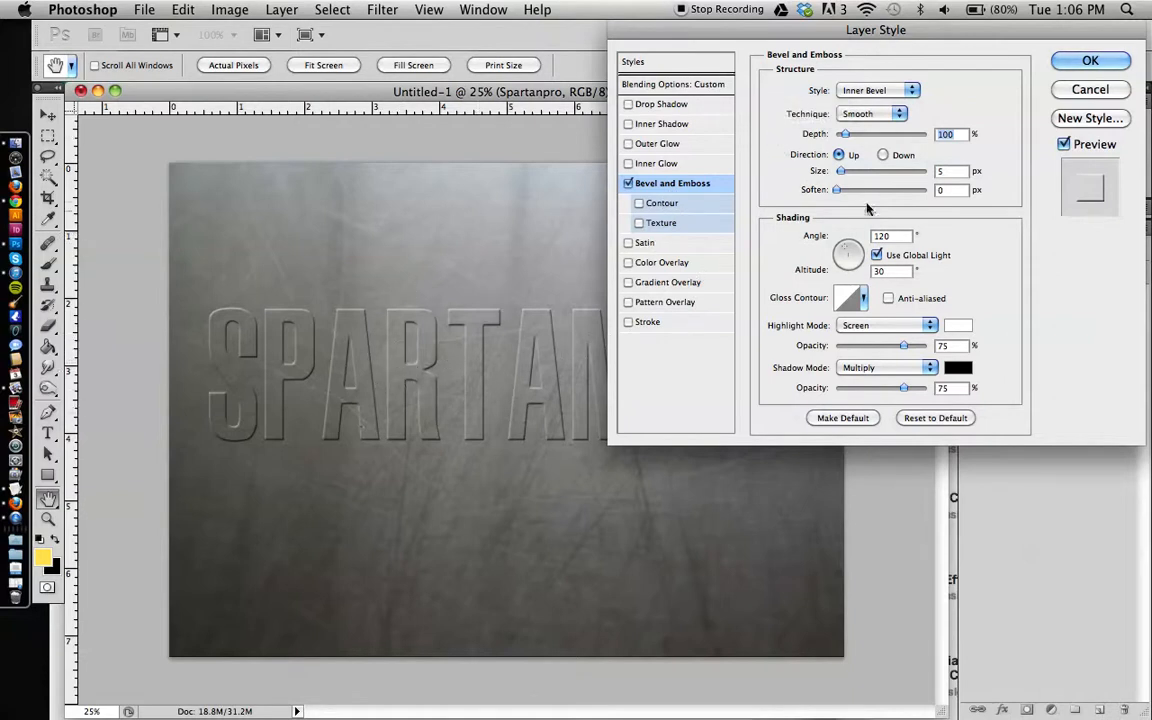
Set the bevel structure to style Emboss, technique Chisel Hard, direction Down, depth 251% and size 35 px.
{"action": "left_click", "coordinate": [906, 95]}
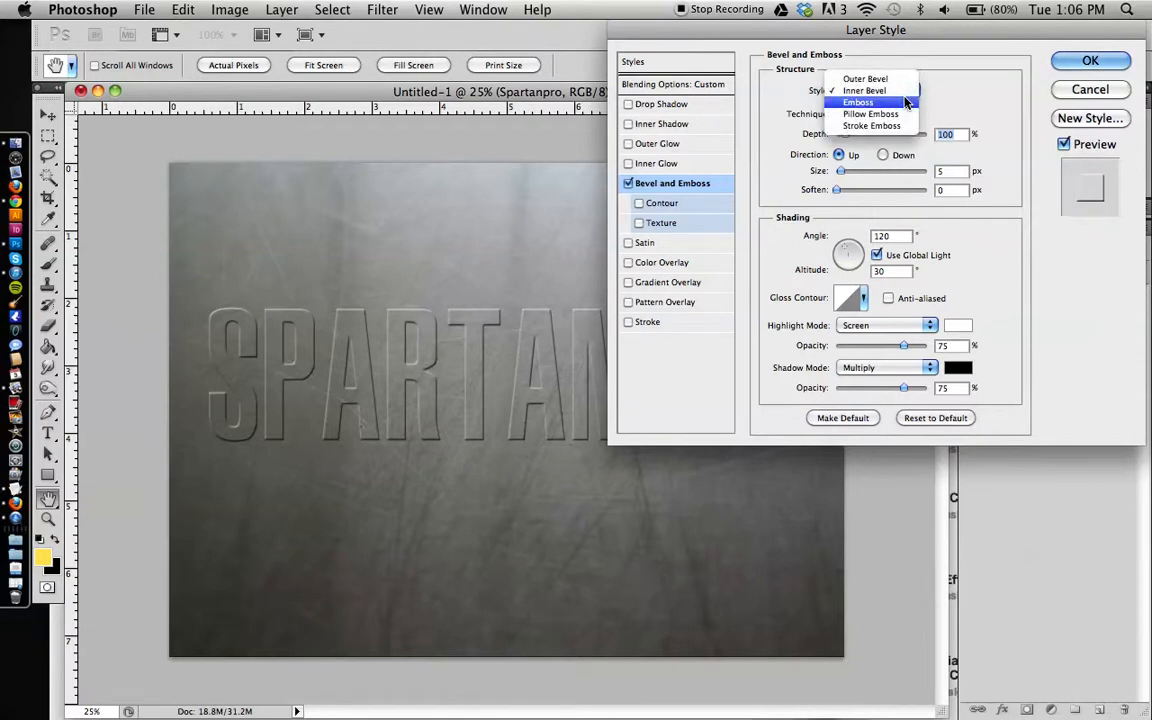
{"action": "left_click", "coordinate": [904, 102]}
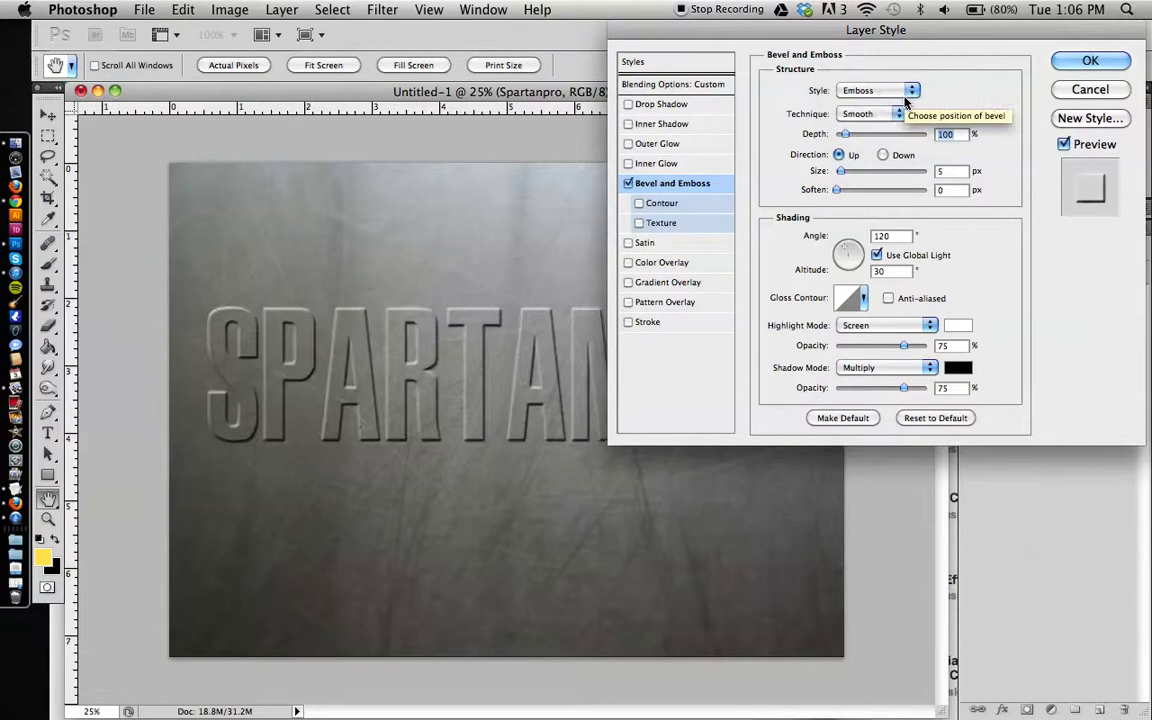
{"action": "left_click", "coordinate": [885, 116]}
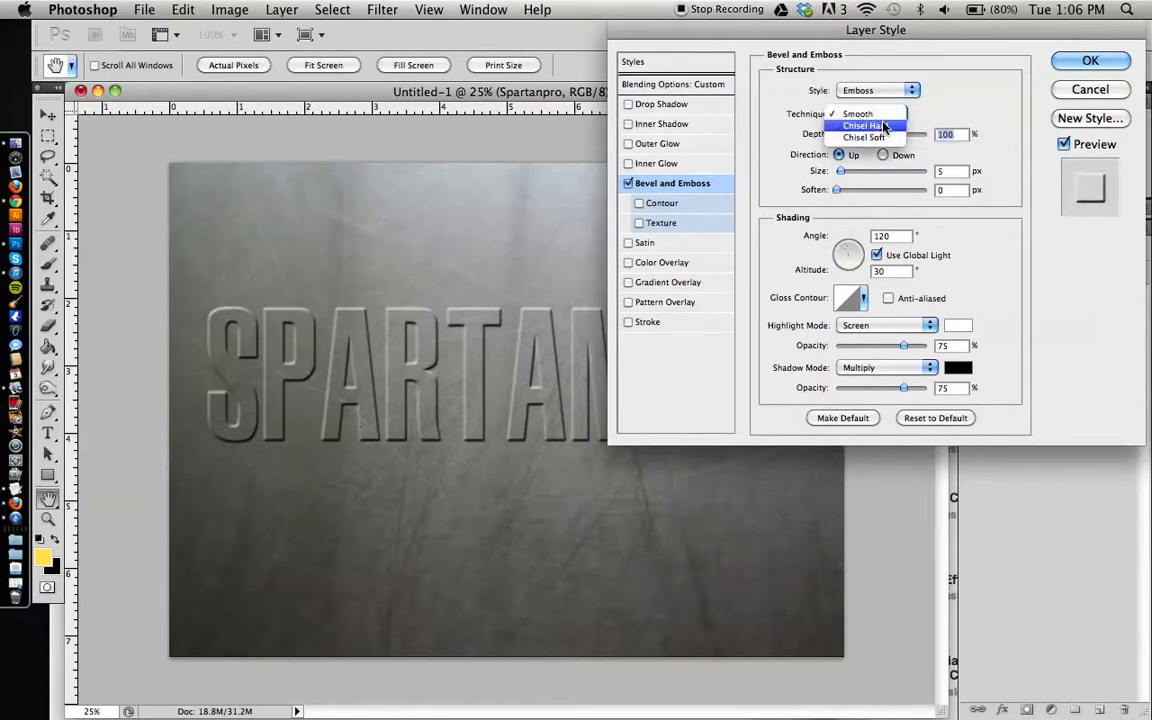
{"action": "left_click", "coordinate": [883, 125]}
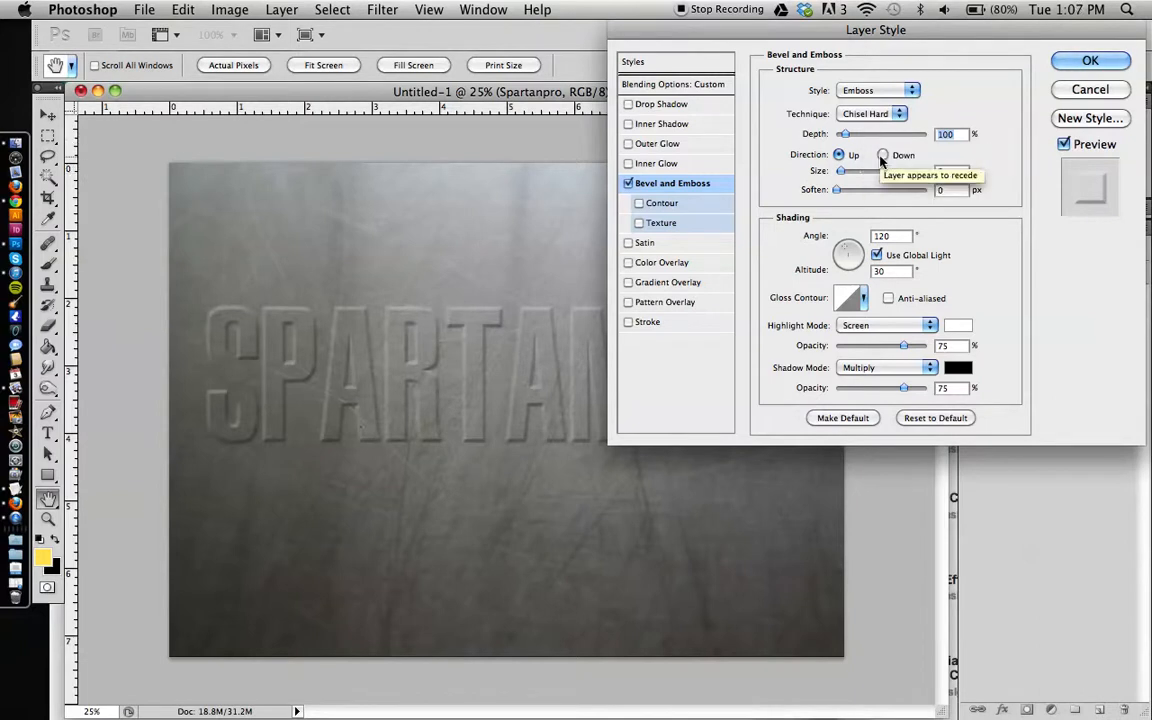
{"action": "left_click", "coordinate": [882, 156]}
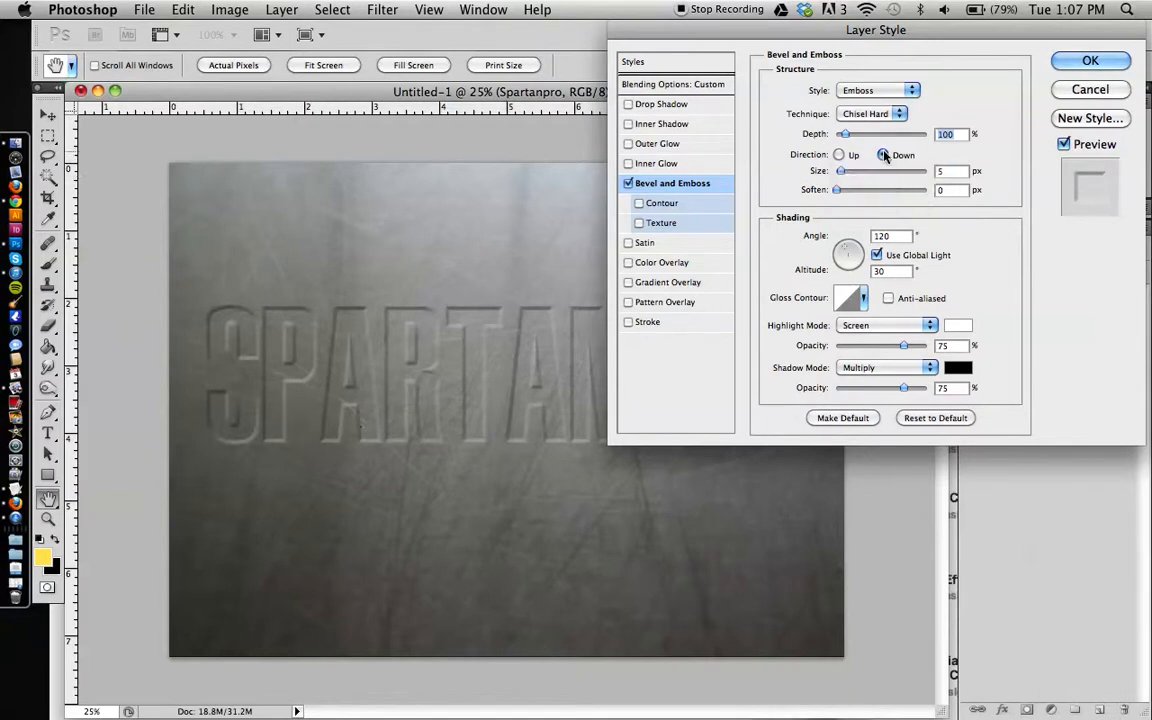
{"action": "mouse_move", "coordinate": [845, 134]}
{"action": "left_mouse_down"}
{"action": "mouse_move", "coordinate": [876, 135]}
{"action": "mouse_move", "coordinate": [858, 137]}
{"action": "left_mouse_up"}
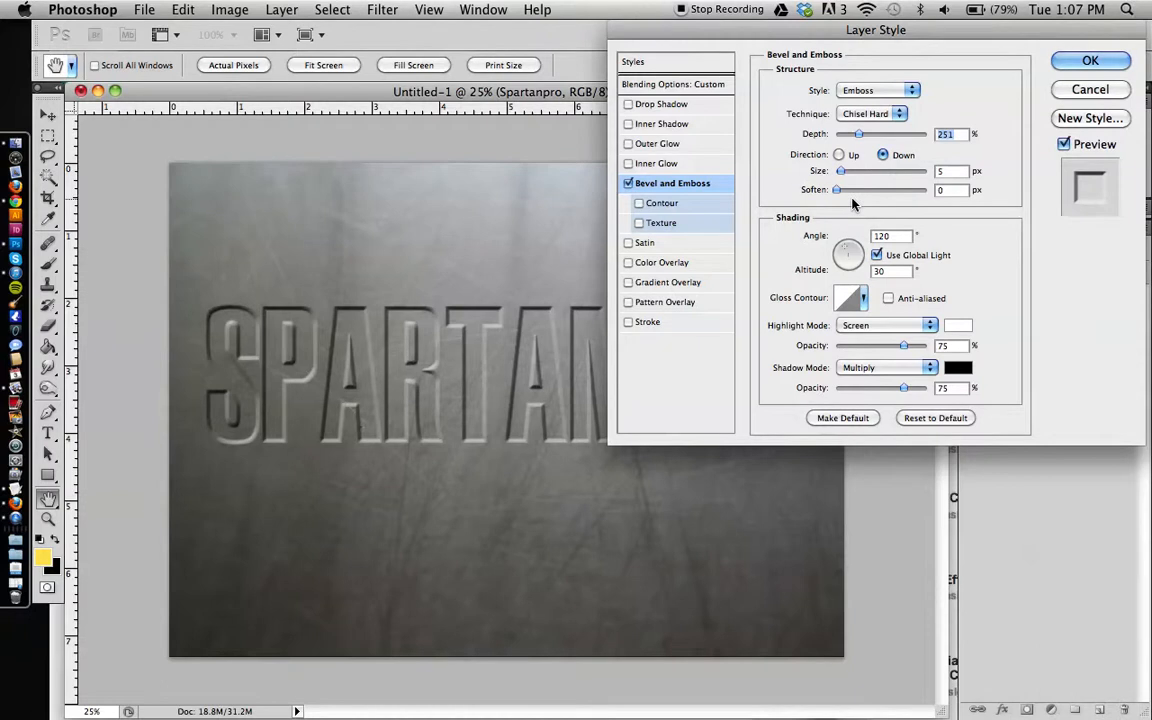
{"action": "left_click", "coordinate": [855, 172]}
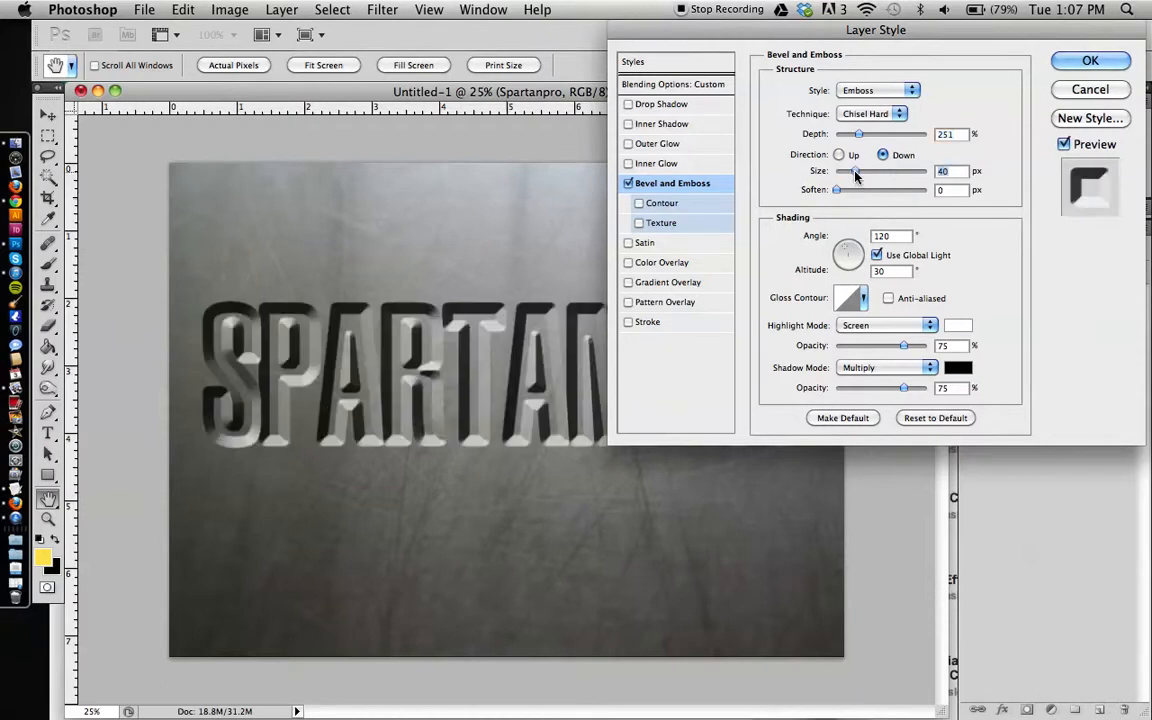
{"action": "left_click_drag", "start_coordinate": [855, 172], "coordinate": [854, 173]}
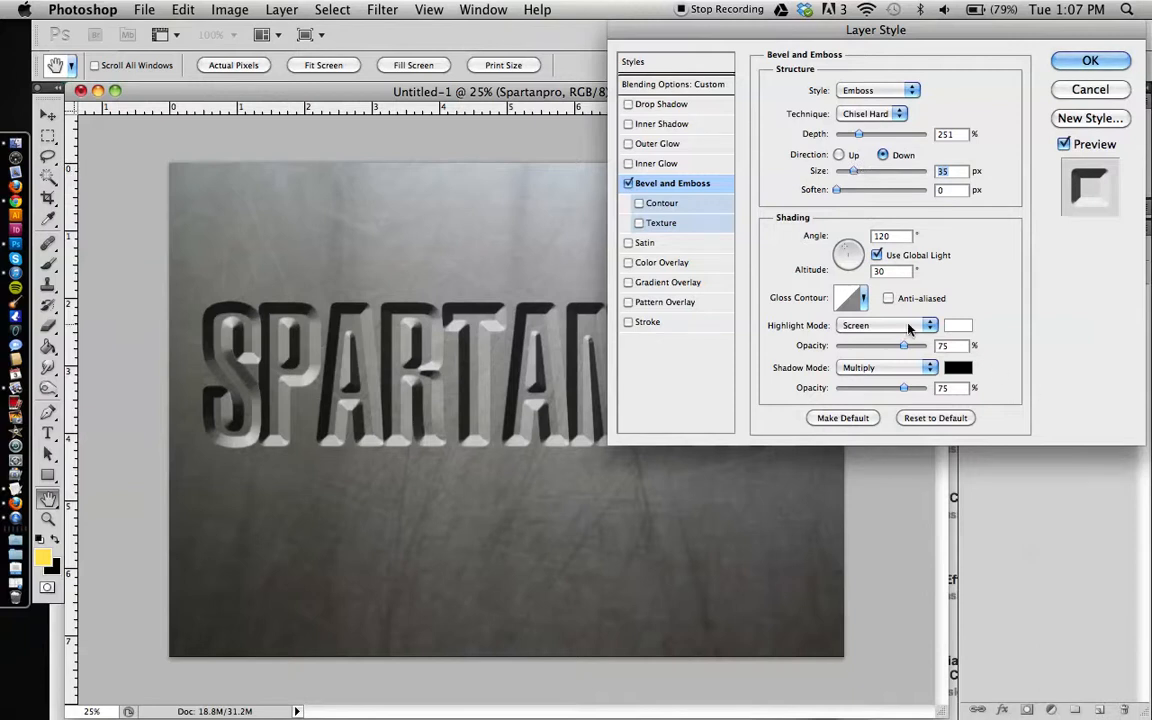
Set the bevel's highlight mode to Overlay at 25% opacity and its shadow opacity to 50%.
{"action": "left_click", "coordinate": [910, 326]}
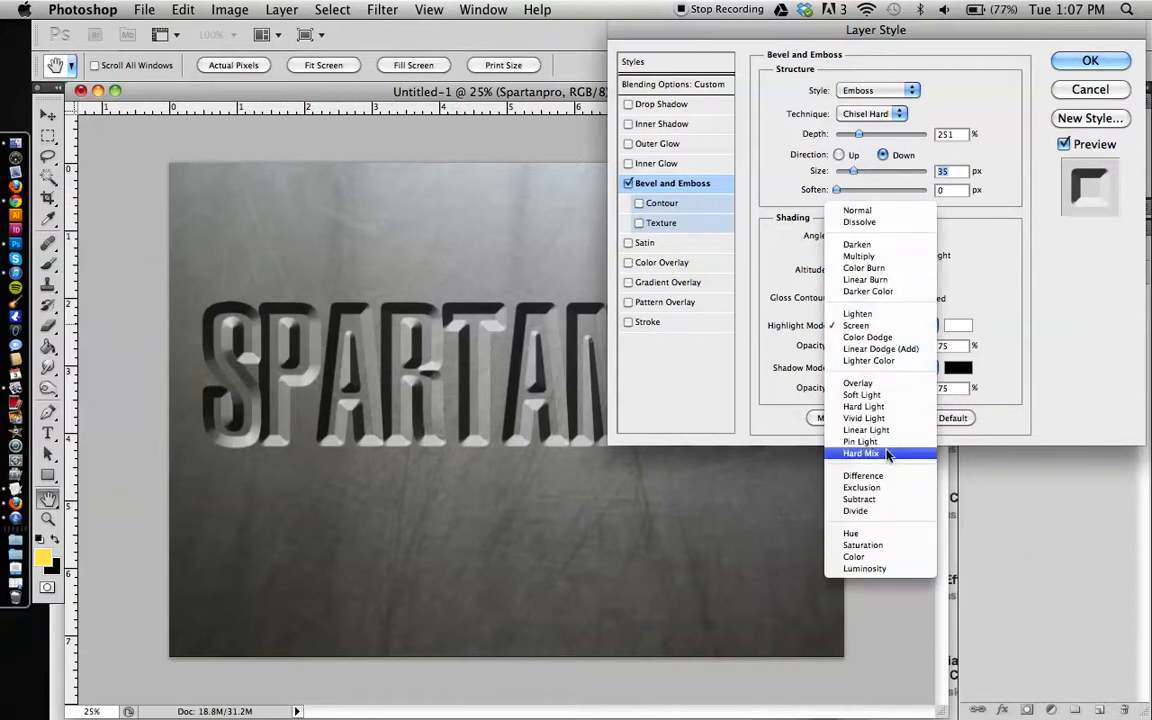
{"action": "key", "text": "Escape"}
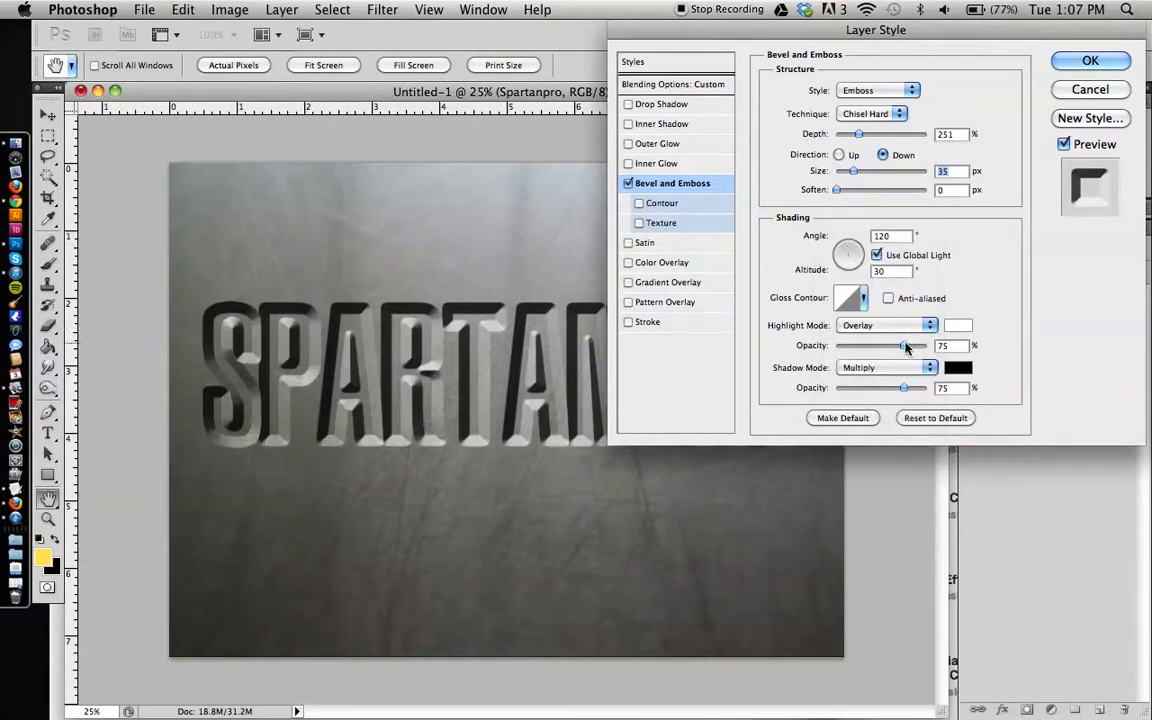
{"action": "left_click_drag", "start_coordinate": [902, 347], "coordinate": [865, 348]}
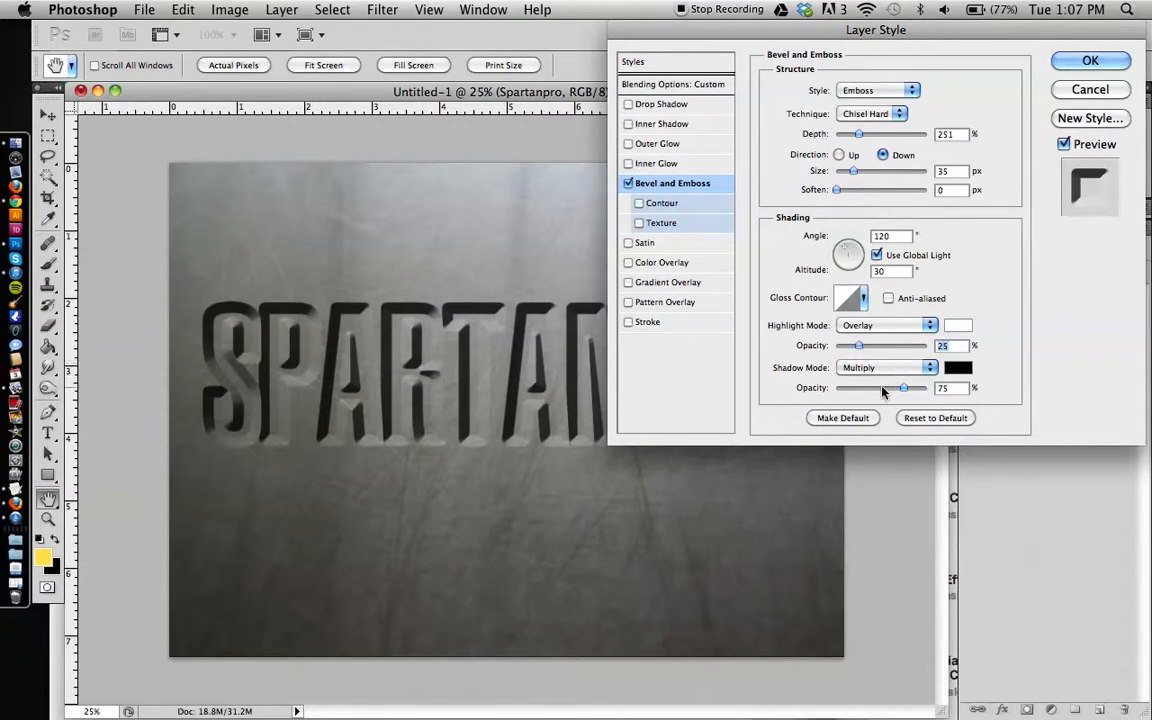
{"action": "left_click_drag", "start_coordinate": [903, 387], "coordinate": [881, 390]}
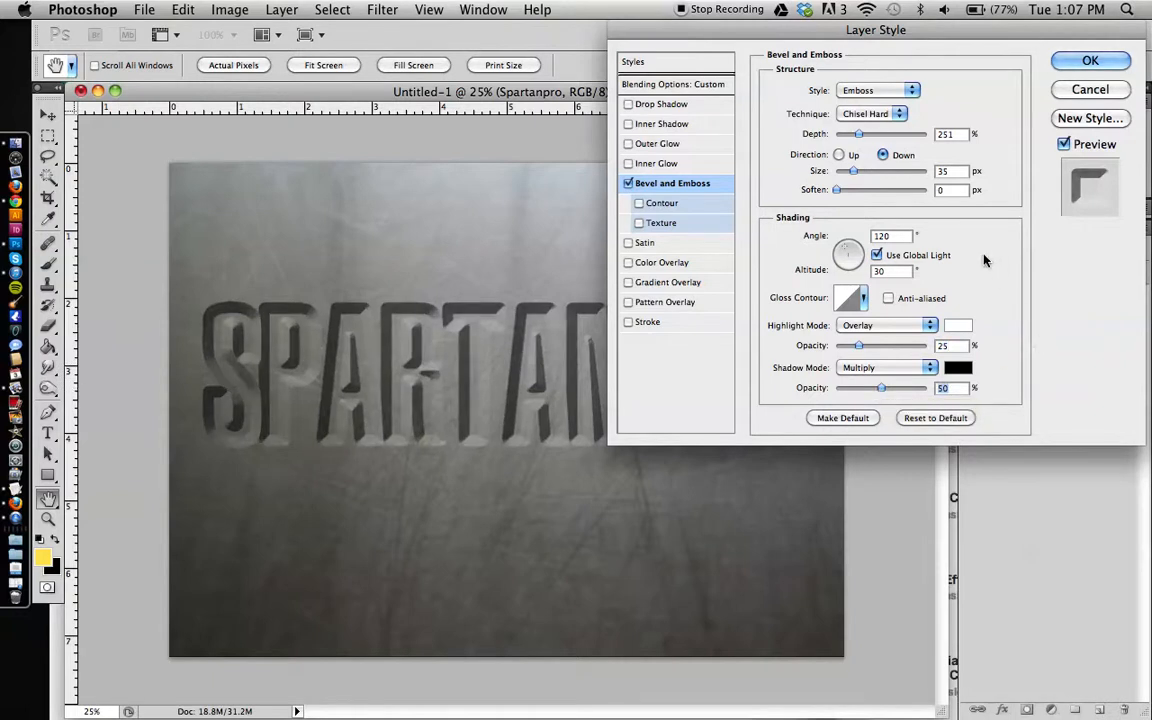
Enable the bevel's Contour, try several contour presets, and choose Cove - Deep.
{"action": "left_click", "coordinate": [680, 205]}
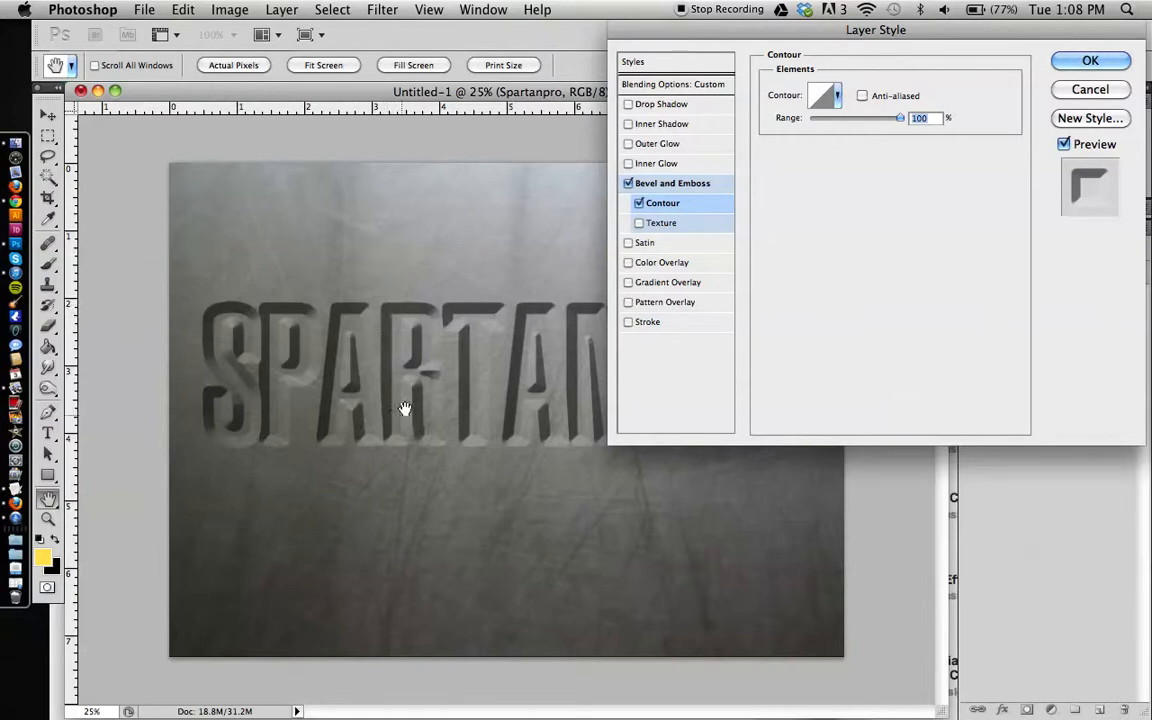
{"action": "left_click", "coordinate": [838, 98]}
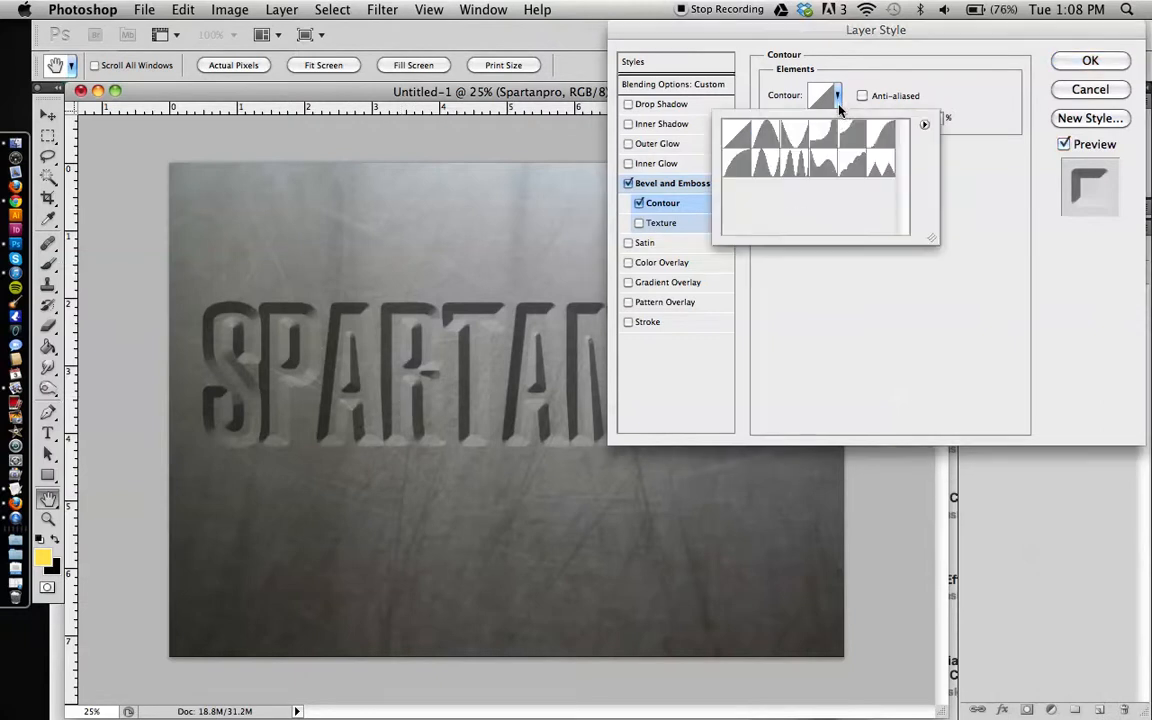
{"action": "left_click", "coordinate": [880, 170]}
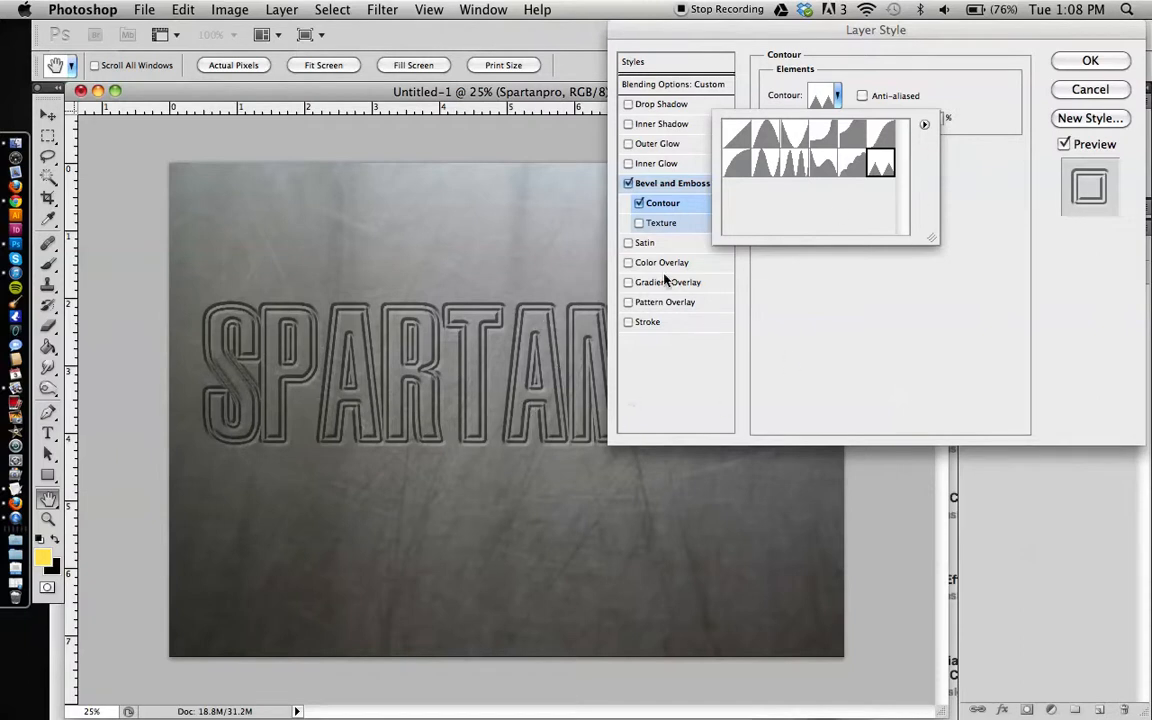
{"action": "left_click", "coordinate": [805, 162]}
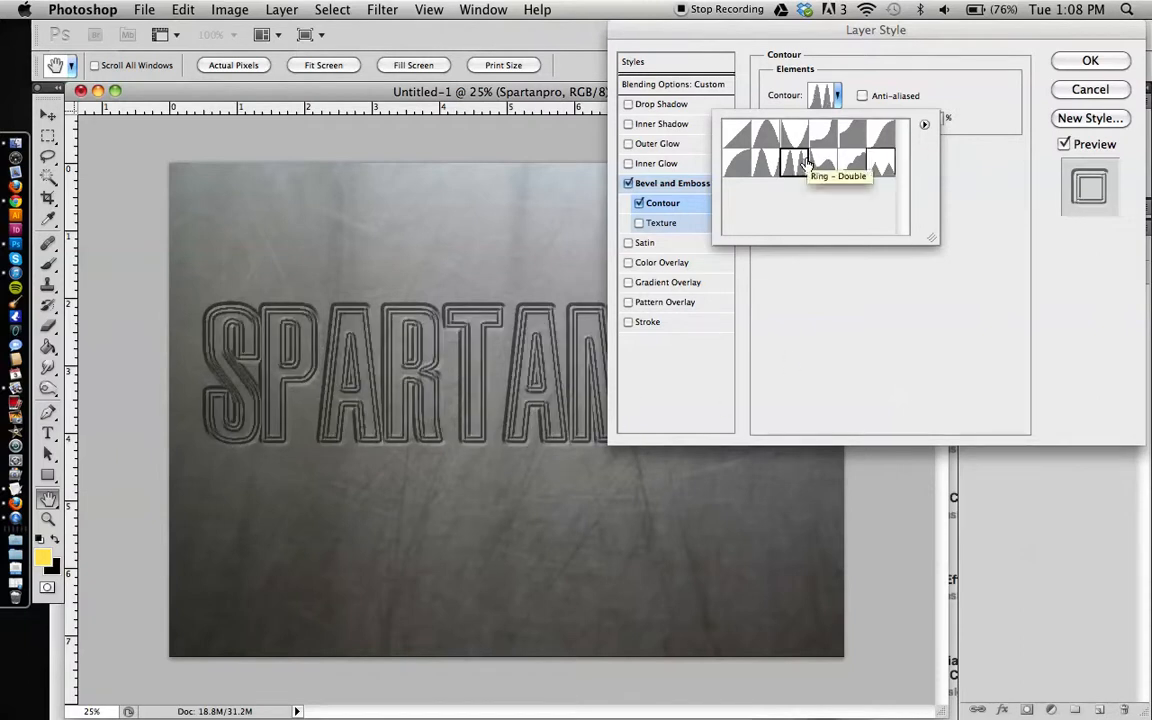
{"action": "left_click", "coordinate": [773, 168]}
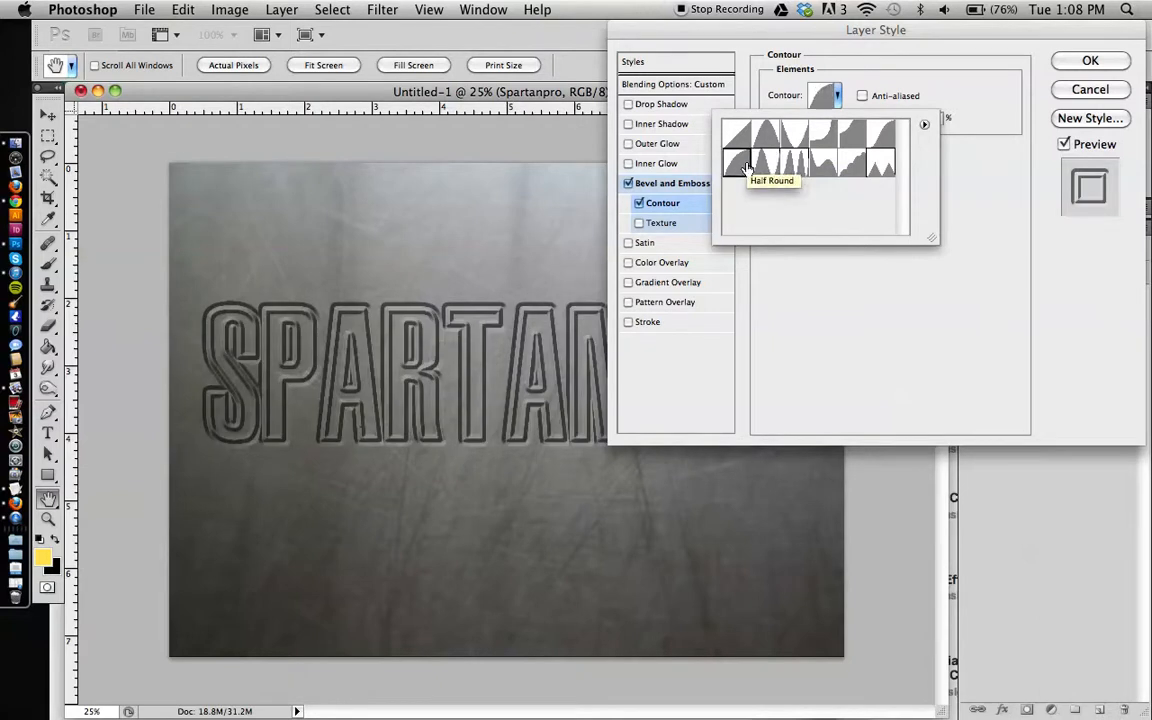
{"action": "left_click", "coordinate": [745, 166]}
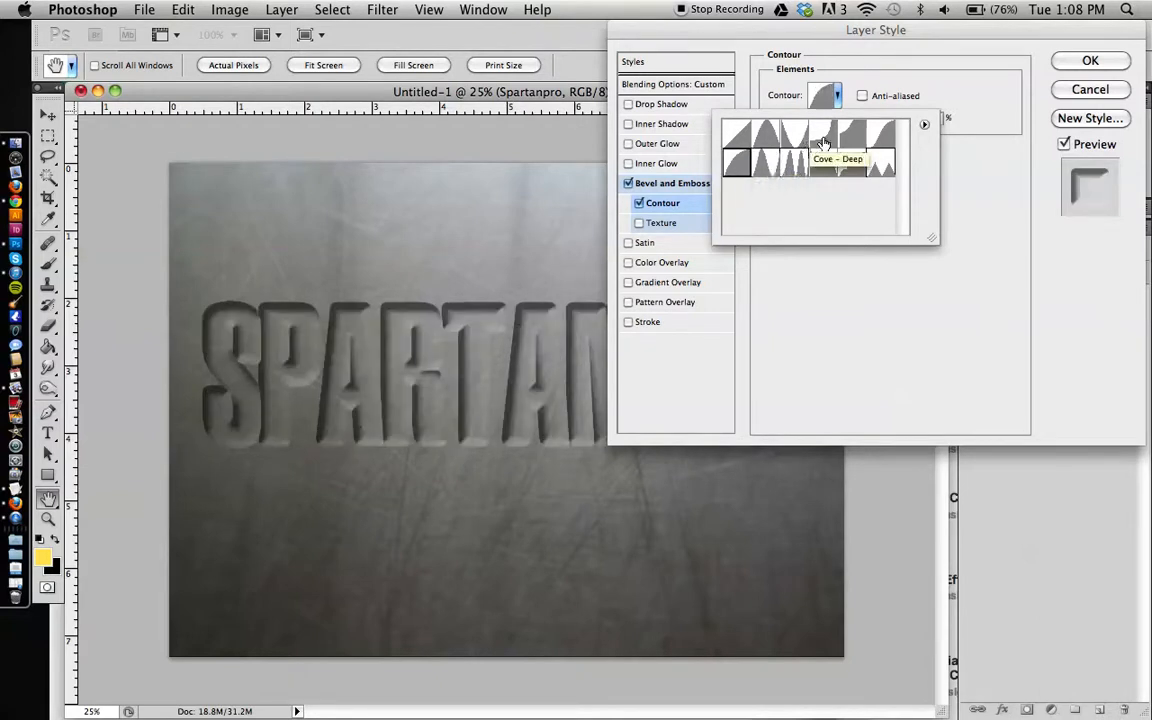
{"action": "left_click", "coordinate": [824, 143]}
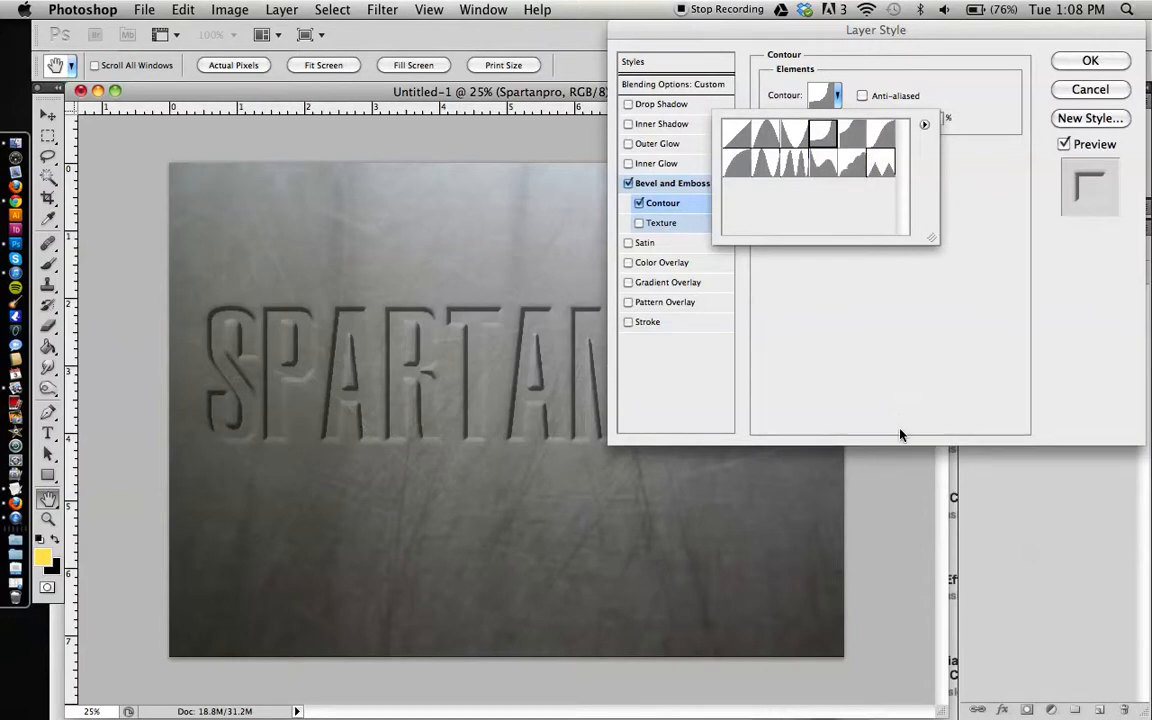
{"action": "left_click", "coordinate": [809, 383]}
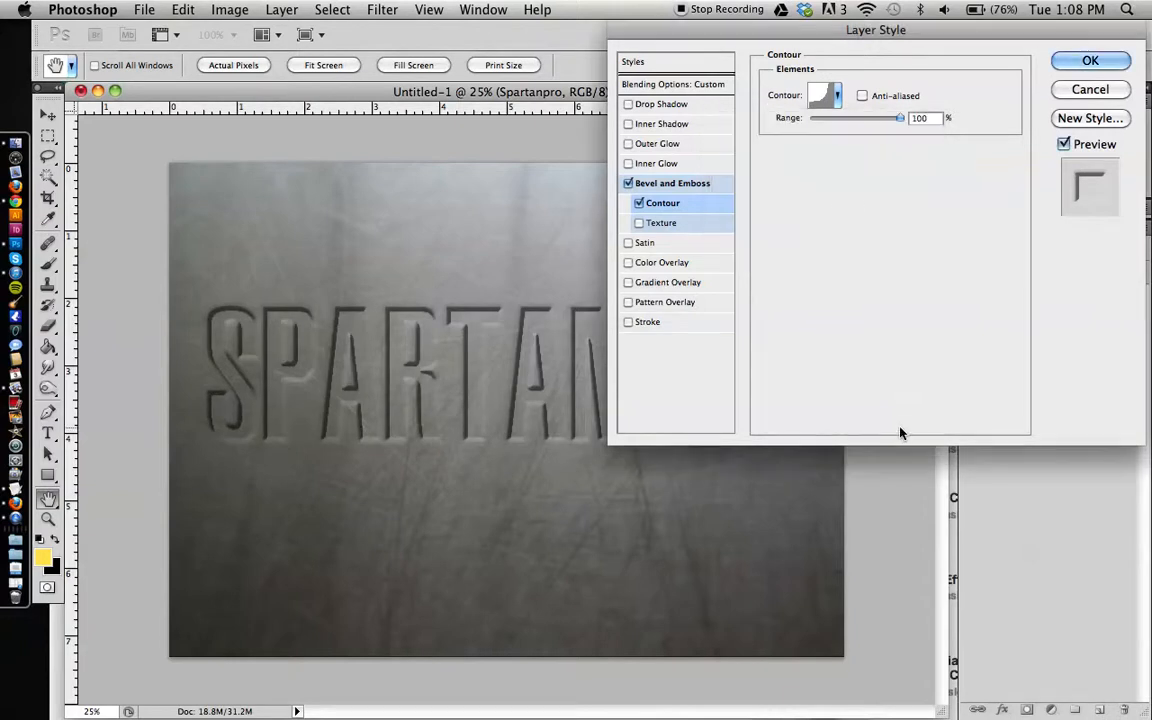
Enable the bevel's Texture with the fourth preset pattern, a grainy reddish-brown one, and set its depth to +10%.
{"action": "left_click", "coordinate": [696, 224]}
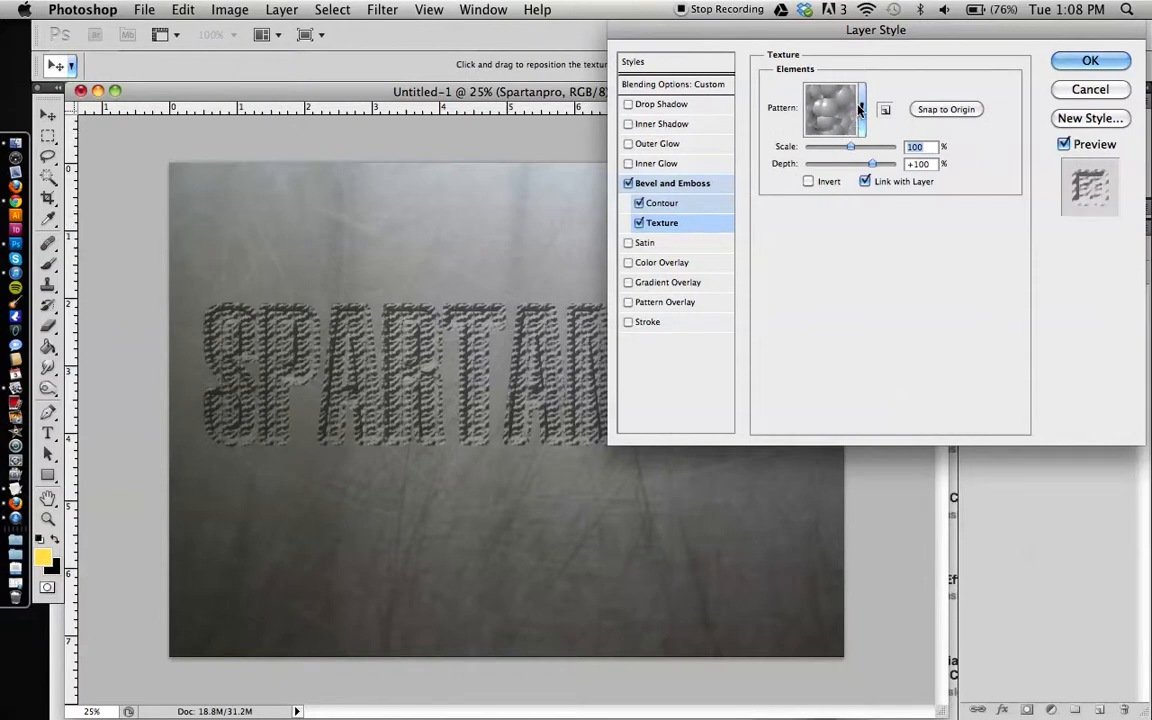
{"action": "left_click", "coordinate": [863, 115]}
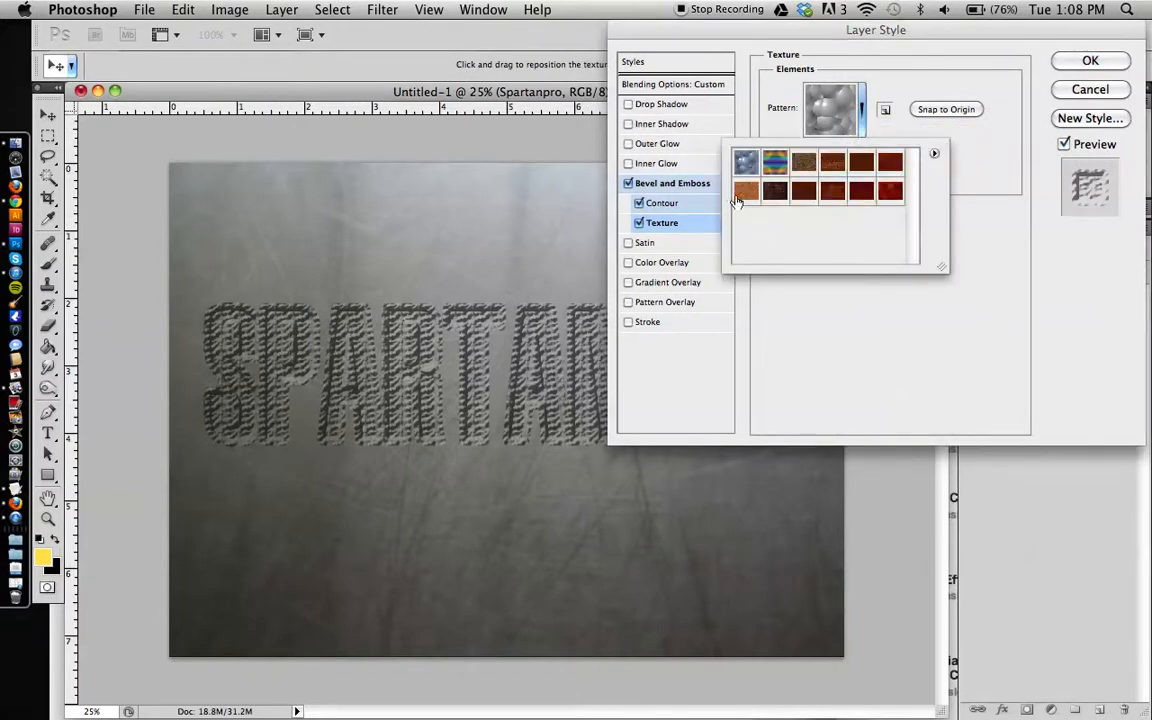
{"action": "left_click", "coordinate": [806, 161]}
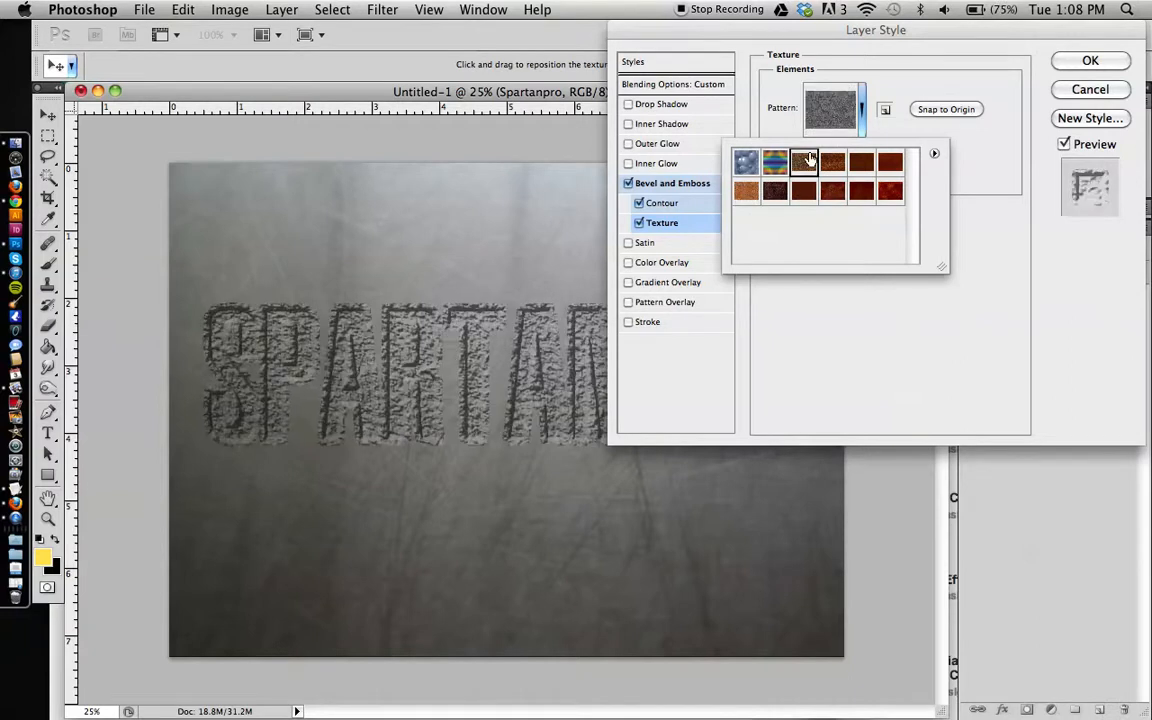
{"action": "left_click", "coordinate": [831, 164]}
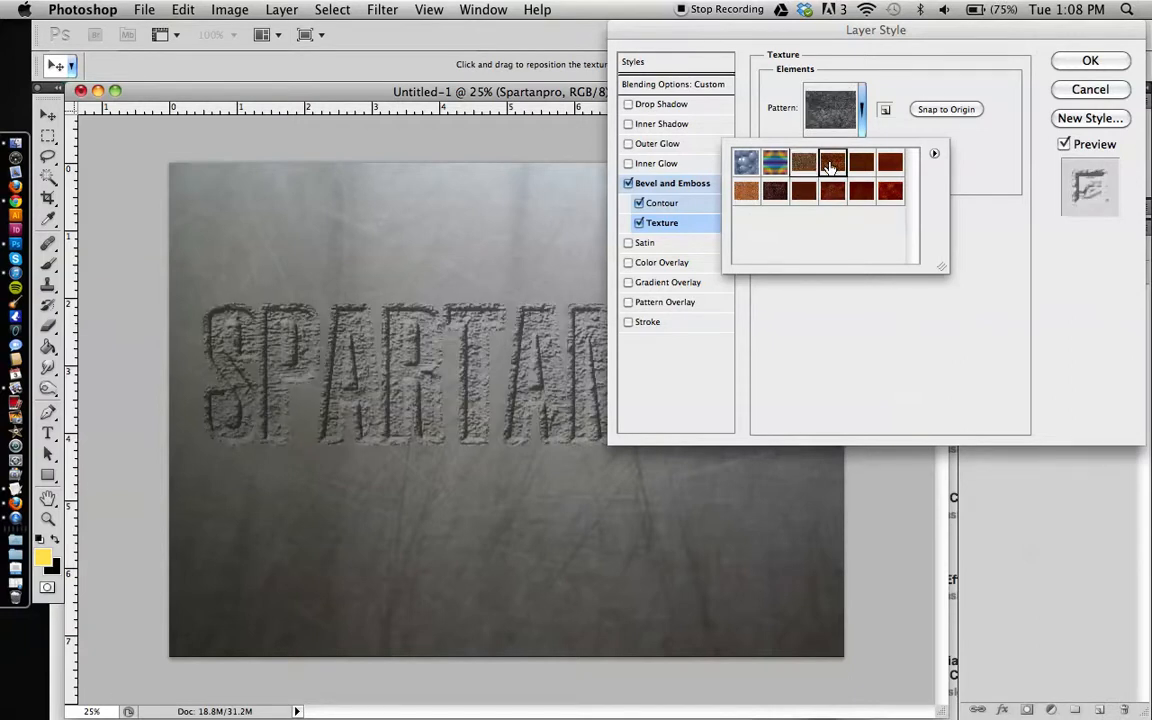
{"action": "left_click", "coordinate": [1030, 376]}
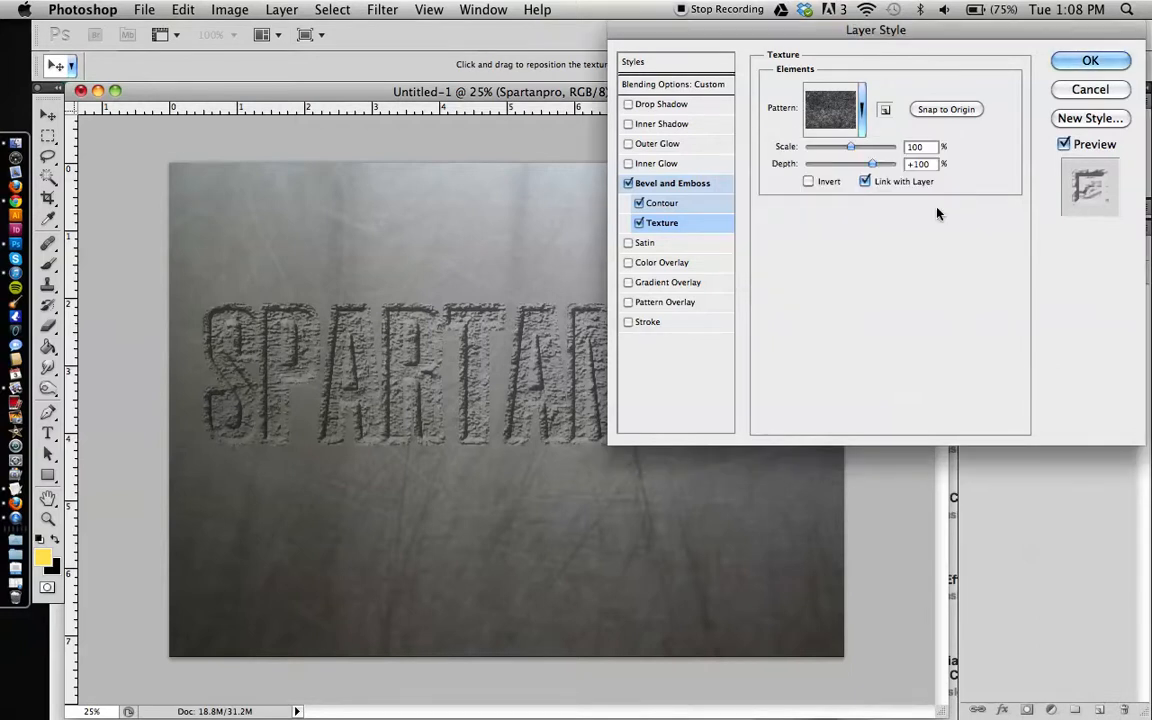
{"action": "left_click", "coordinate": [857, 165]}
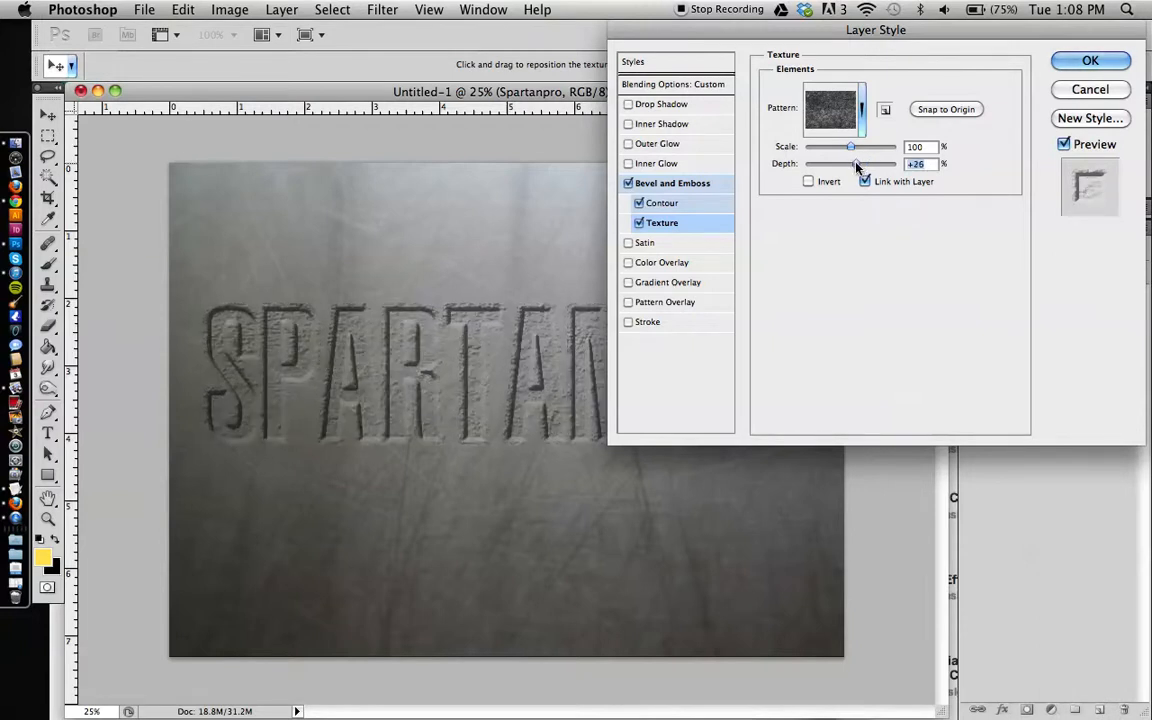
{"action": "left_click_drag", "start_coordinate": [857, 168], "coordinate": [852, 167]}
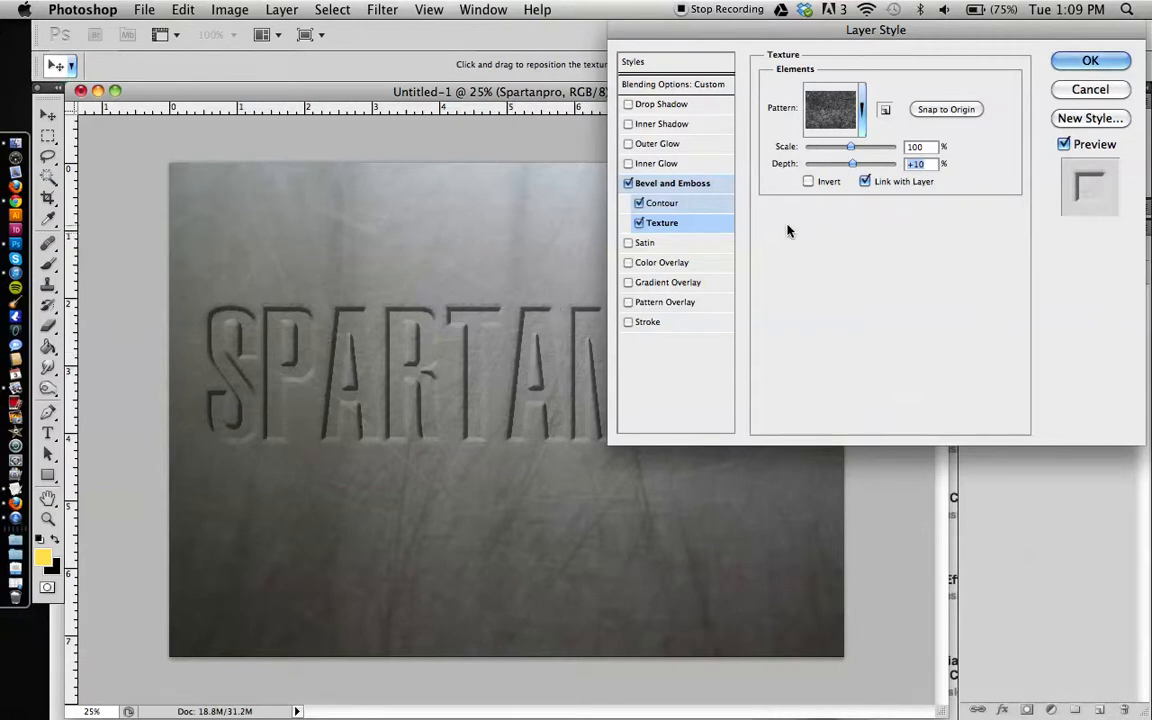
Enable the text layer's Inner Shadow, set its size to 30 px and fine-tune its distance to slightly above 35 px.
{"action": "left_click", "coordinate": [686, 125]}
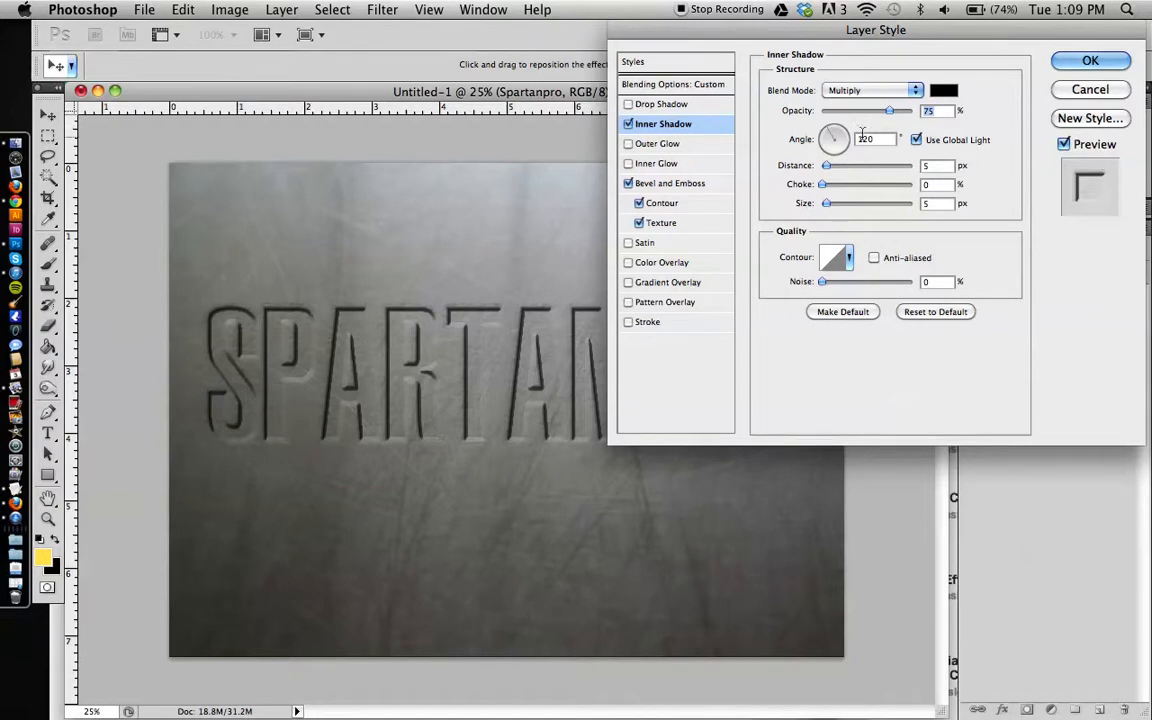
{"action": "left_click", "coordinate": [857, 169]}
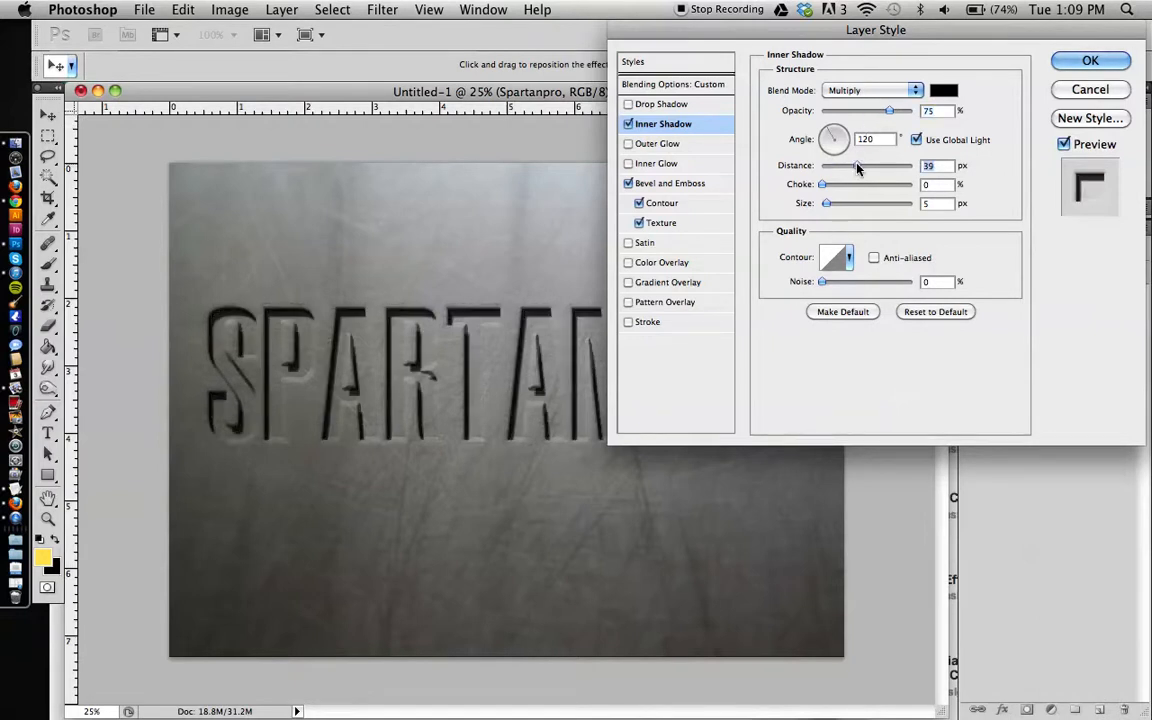
{"action": "mouse_move", "coordinate": [857, 169]}
{"action": "left_mouse_down"}
{"action": "mouse_move", "coordinate": [875, 169]}
{"action": "mouse_move", "coordinate": [845, 169]}
{"action": "mouse_move", "coordinate": [876, 169]}
{"action": "left_mouse_up"}
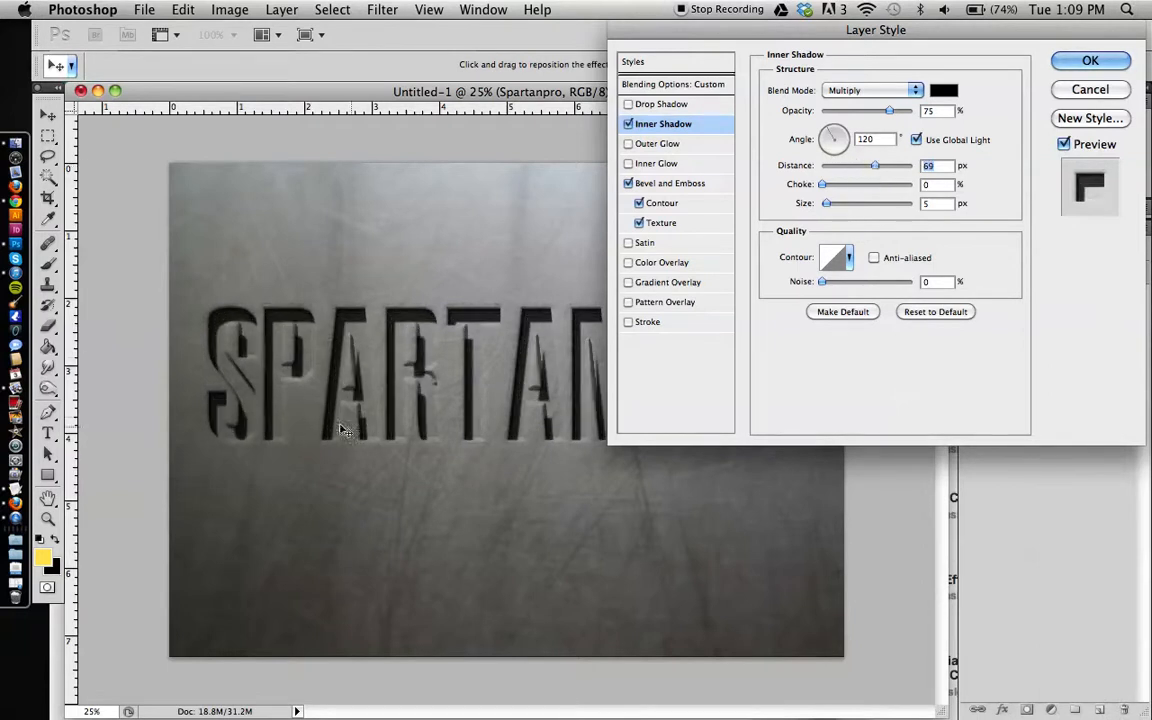
{"action": "left_click", "coordinate": [853, 167]}
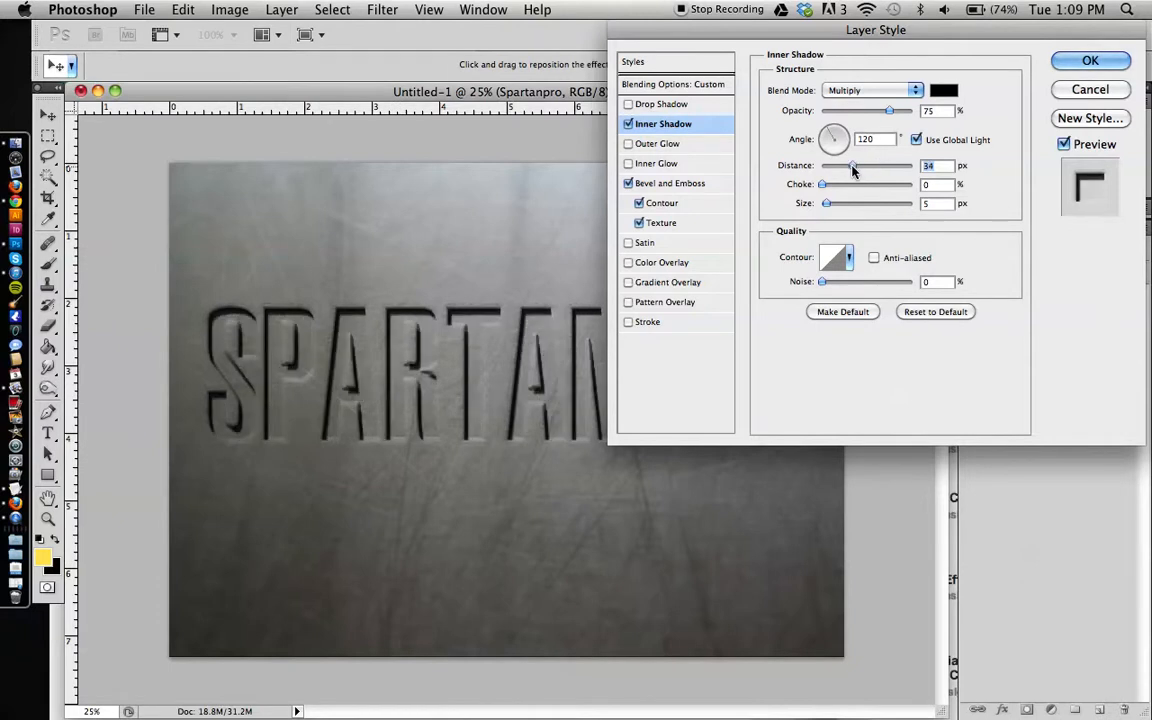
{"action": "left_click_drag", "start_coordinate": [853, 170], "coordinate": [853, 171]}
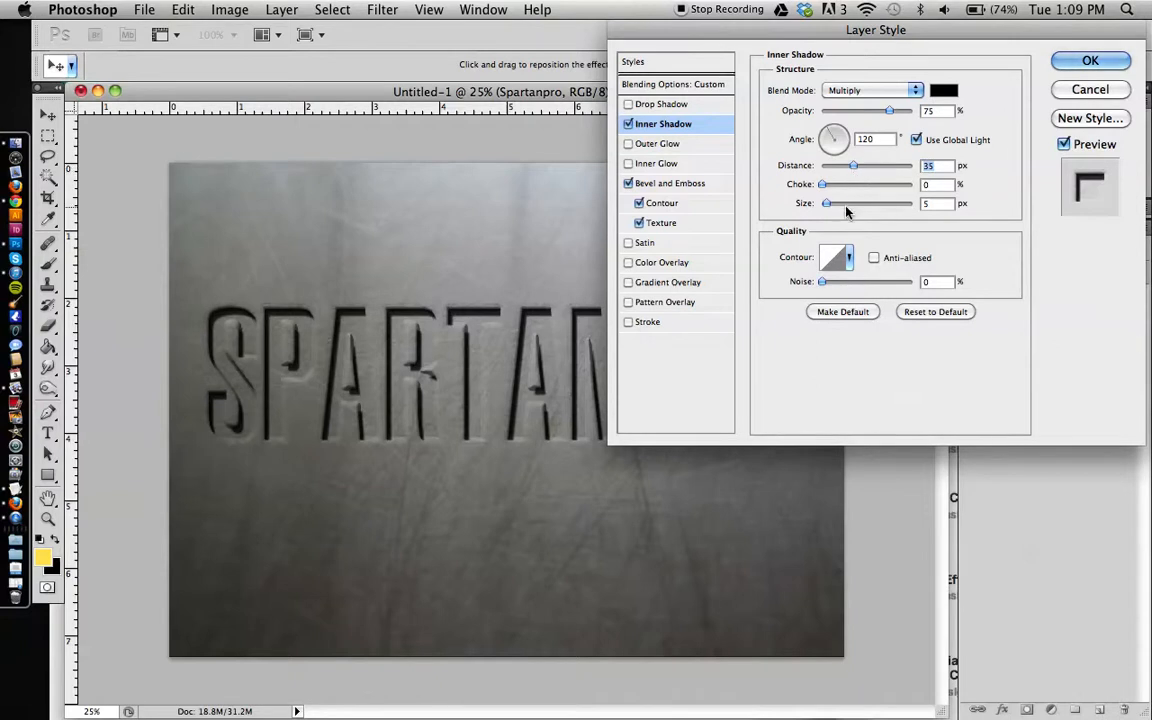
{"action": "left_click_drag", "start_coordinate": [843, 207], "coordinate": [837, 205]}
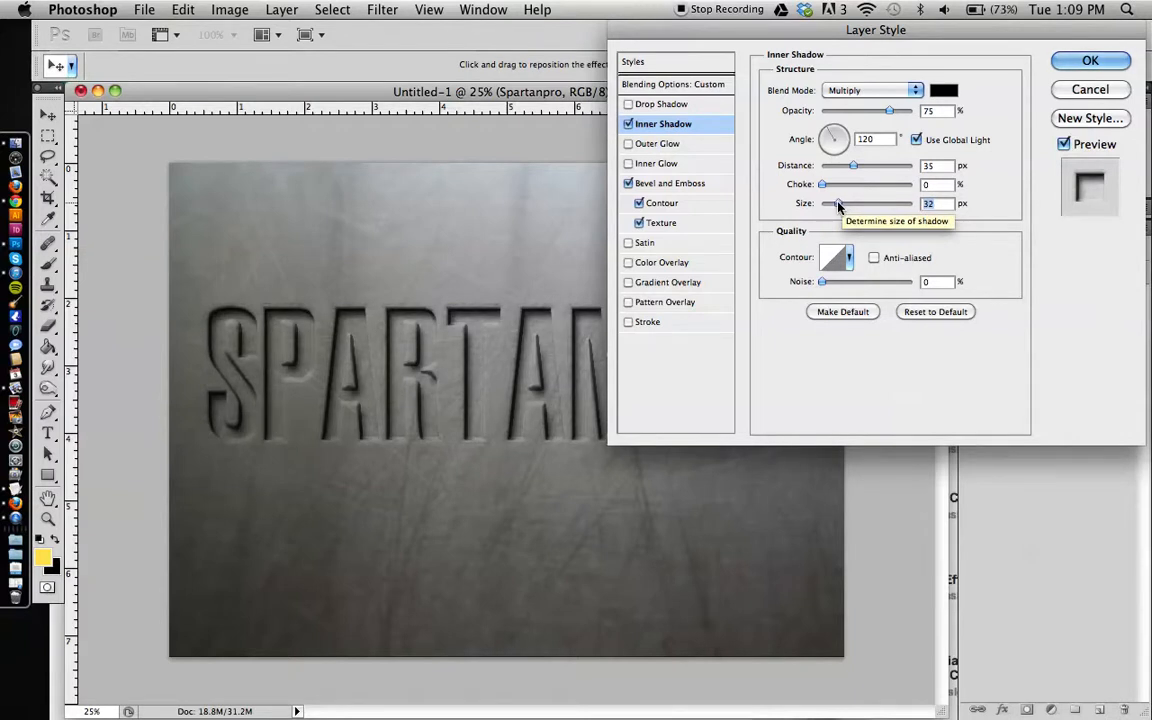
{"action": "type", "text": "30"}
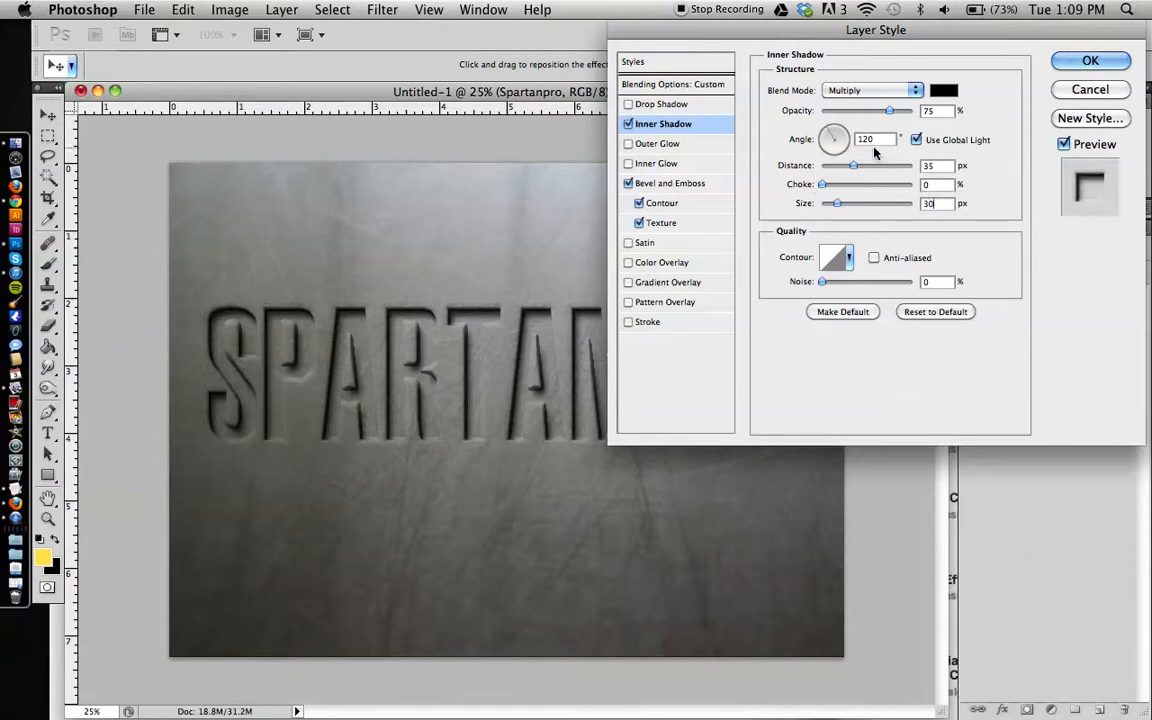
{"action": "left_click_drag", "start_coordinate": [853, 166], "coordinate": [857, 167]}
Enable Outer Glow with the Color Burn blend mode, size 250 px and spread 20%.
{"action": "left_click", "coordinate": [659, 145]}
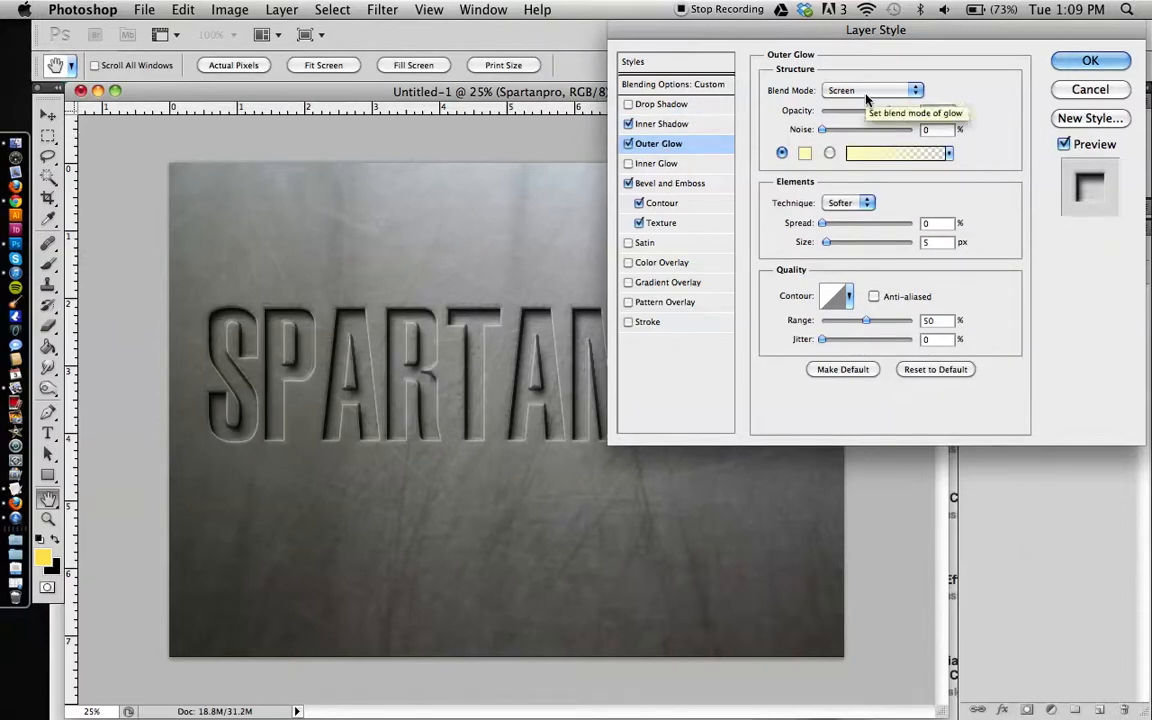
{"action": "left_click", "coordinate": [866, 97]}
{"action": "scroll", "coordinate": [866, 100], "scroll_direction": "up", "scroll_amount": 3}
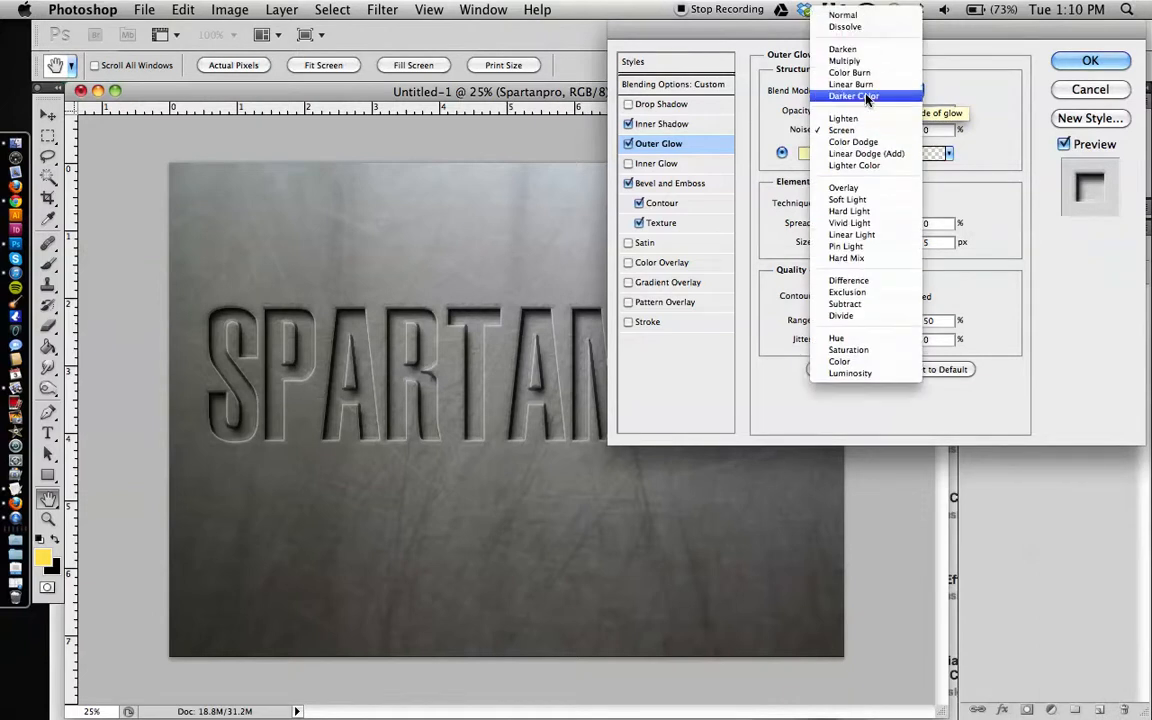
{"action": "left_click", "coordinate": [866, 74]}
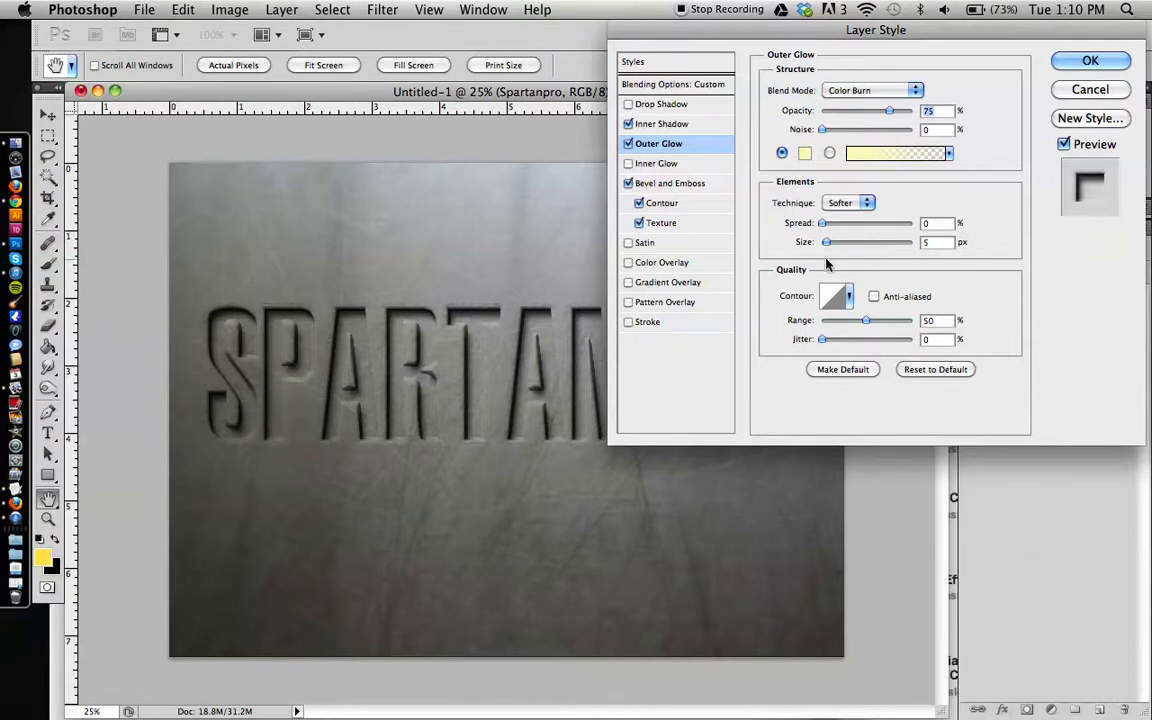
{"action": "left_click_drag", "start_coordinate": [827, 242], "coordinate": [1148, 232]}
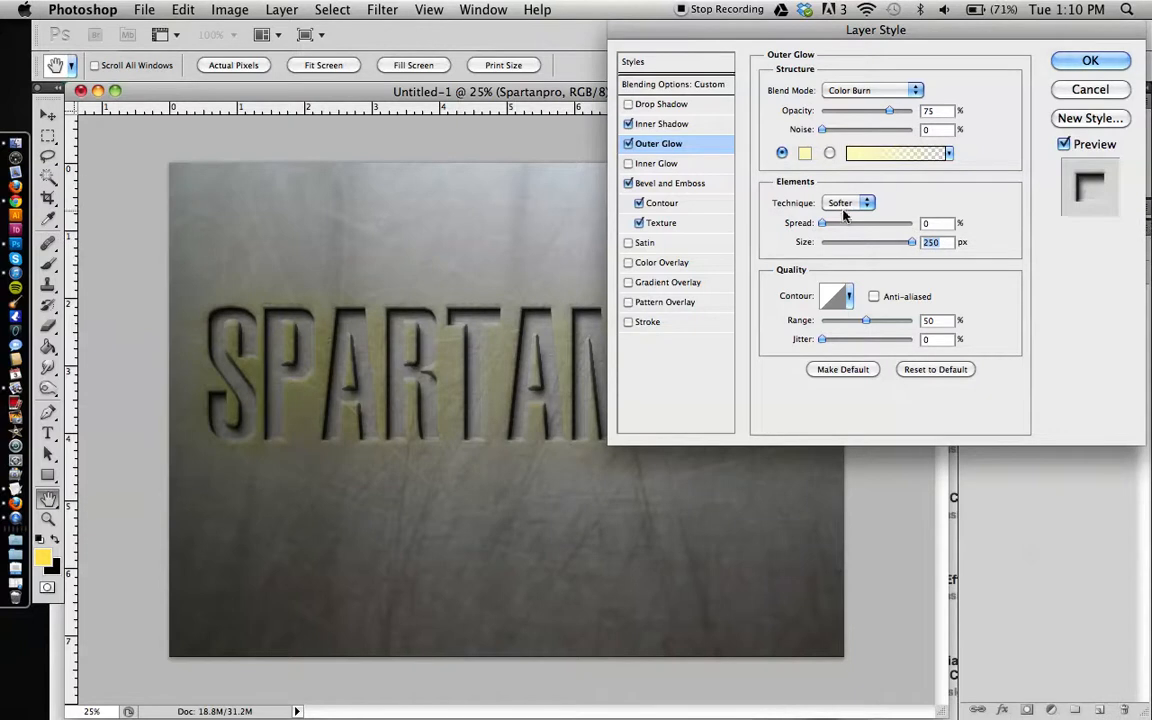
{"action": "left_click_drag", "start_coordinate": [835, 225], "coordinate": [841, 226]}
Try blue and red shades for the outer glow color and choose the dark reddish brown #603434.
{"action": "left_click", "coordinate": [805, 153]}
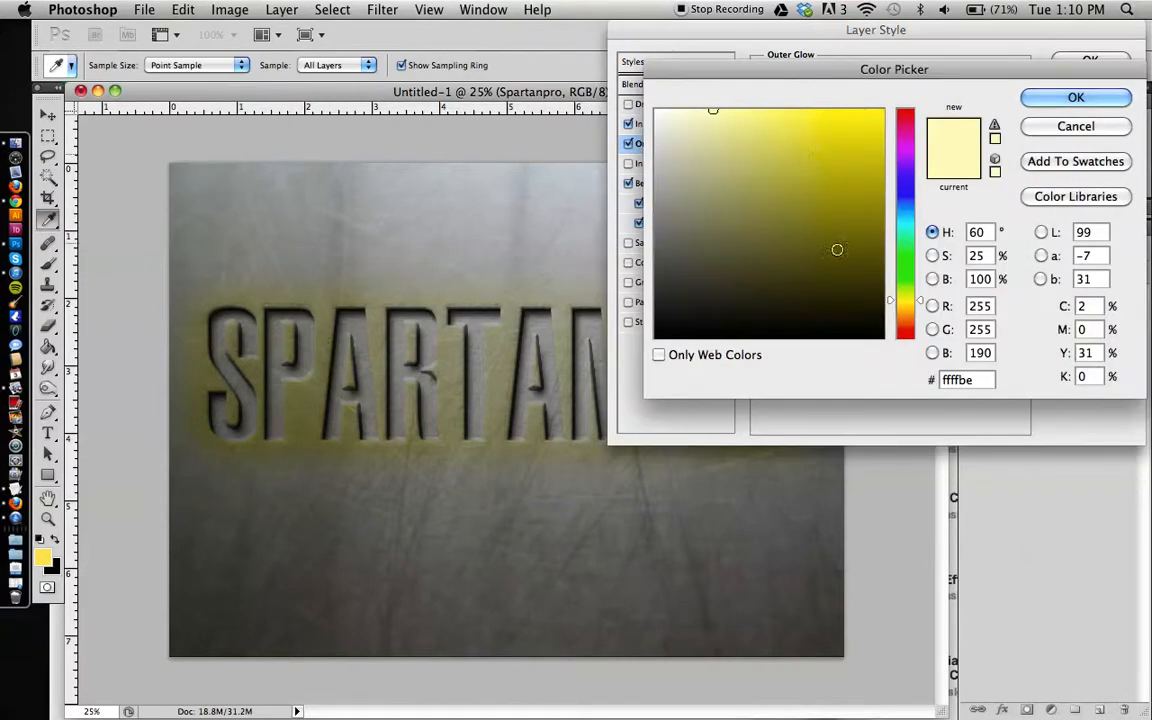
{"action": "left_click_drag", "start_coordinate": [903, 279], "coordinate": [903, 211]}
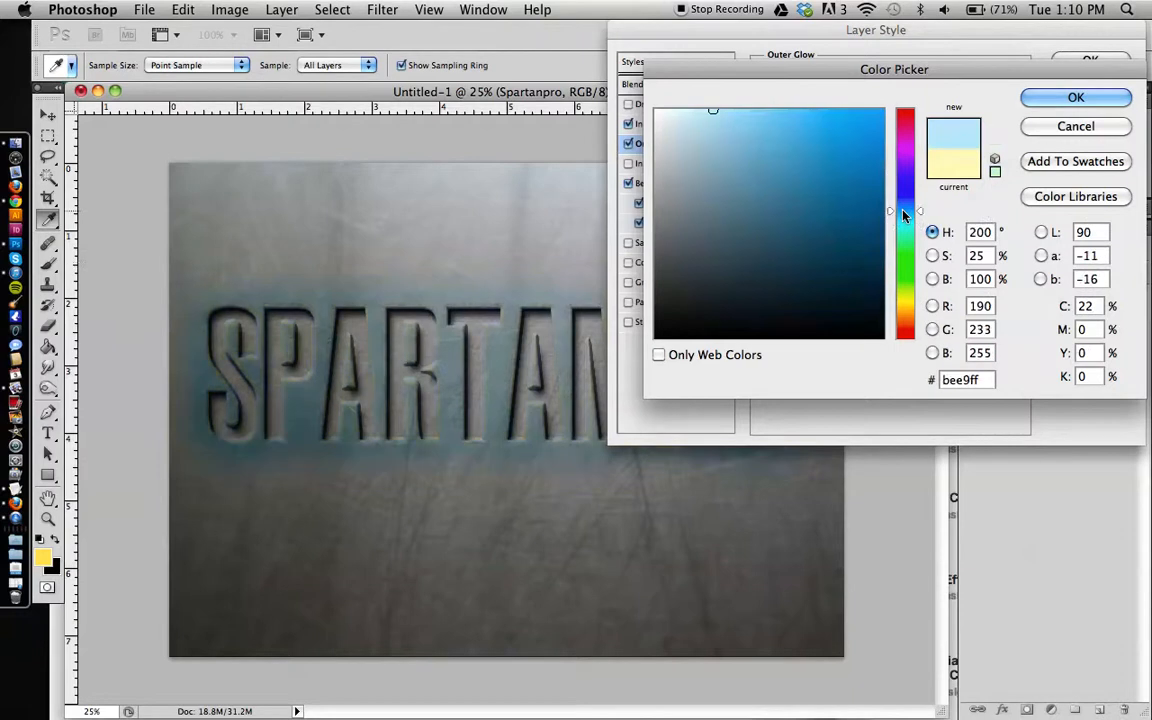
{"action": "left_click", "coordinate": [811, 149]}
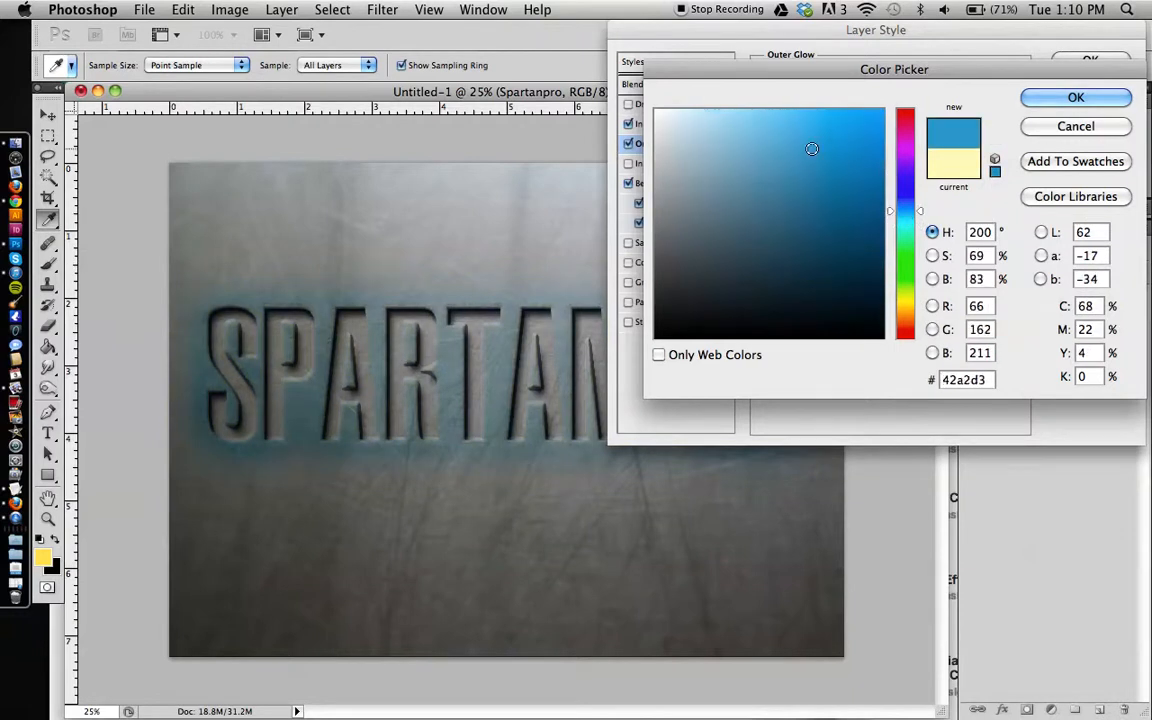
{"action": "left_click", "coordinate": [792, 201]}
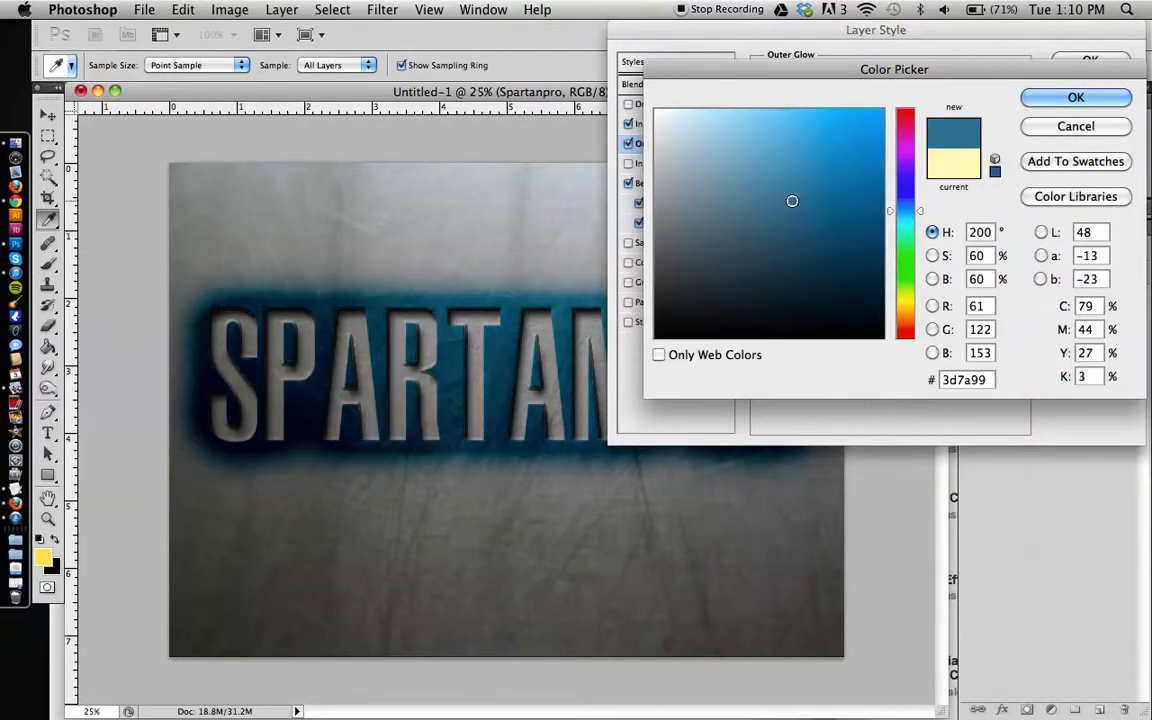
{"action": "left_click", "coordinate": [788, 165]}
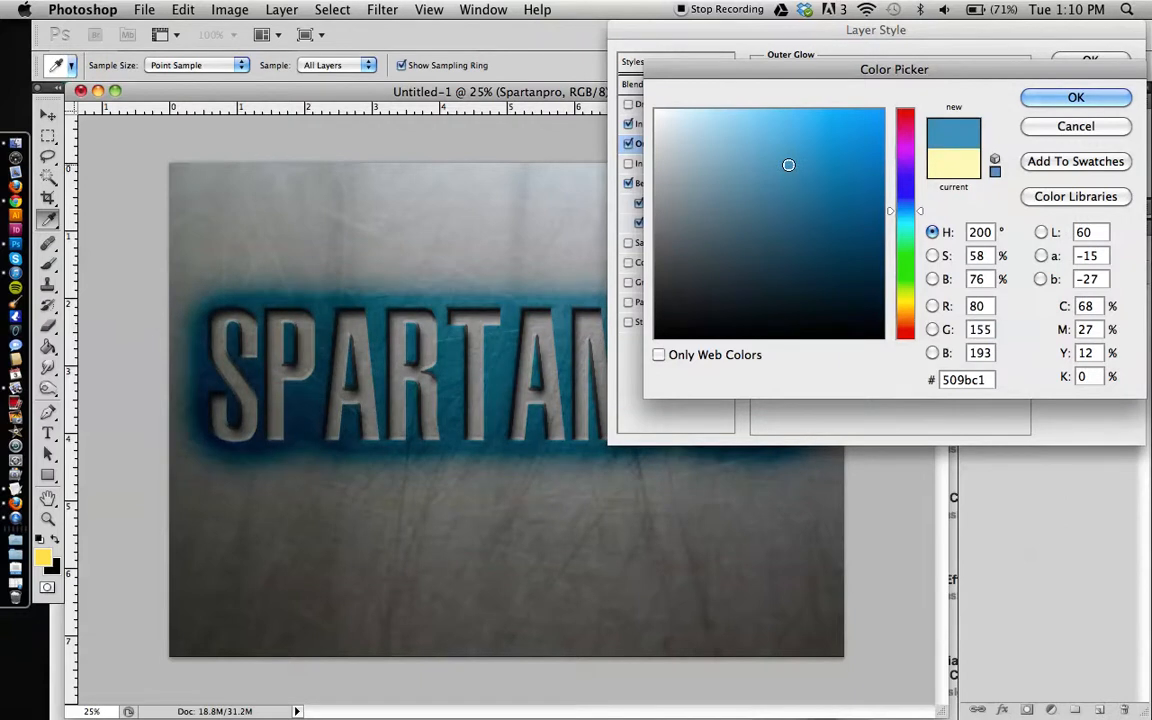
{"action": "left_click_drag", "start_coordinate": [905, 150], "coordinate": [892, 90]}
{"action": "left_click", "coordinate": [817, 190]}
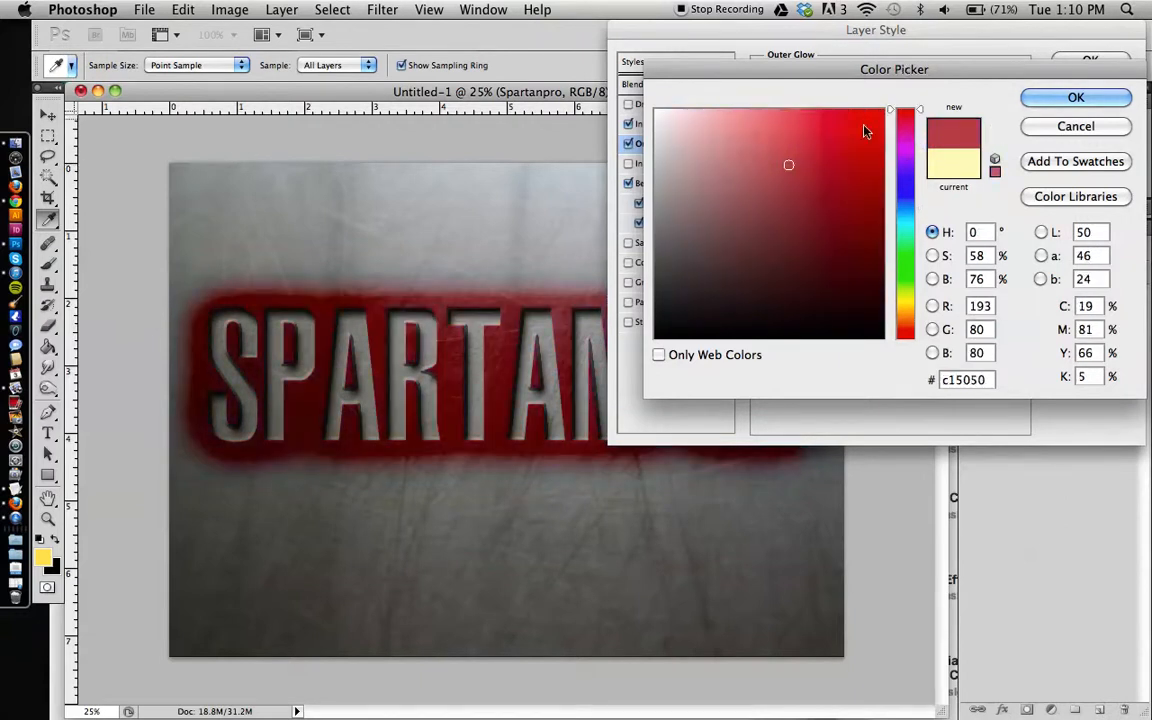
{"action": "left_click", "coordinate": [768, 248]}
{"action": "left_click", "coordinate": [737, 267]}
{"action": "left_click", "coordinate": [742, 252]}
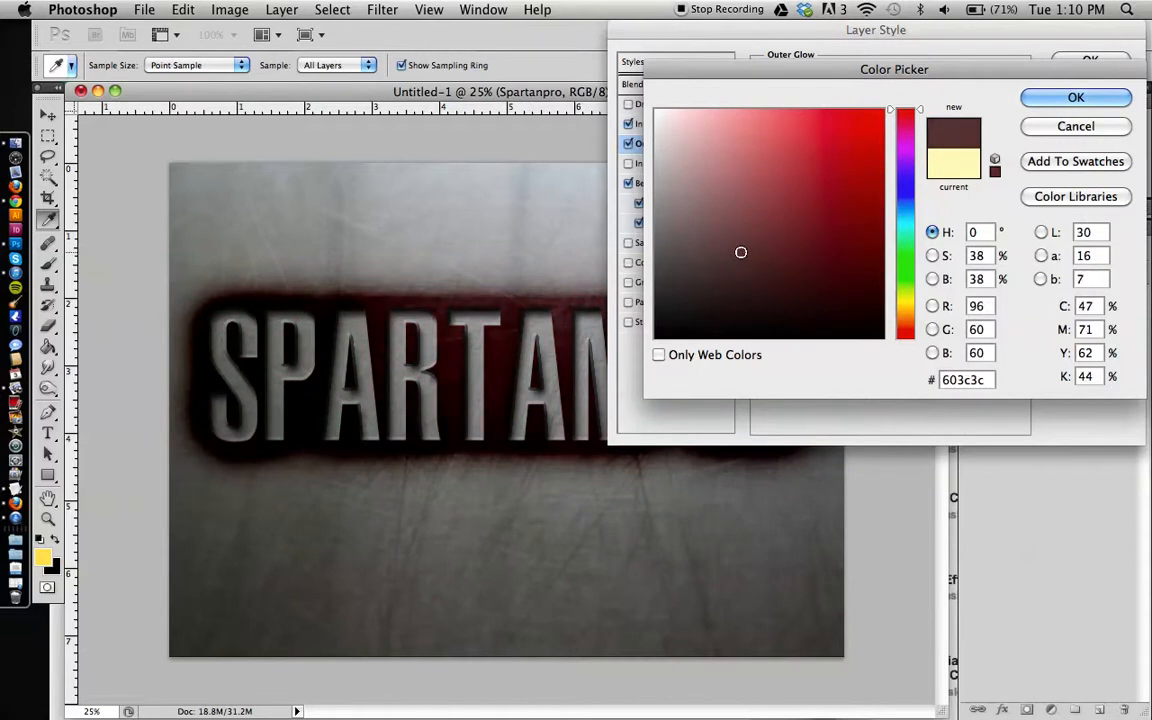
{"action": "left_click", "coordinate": [758, 252]}
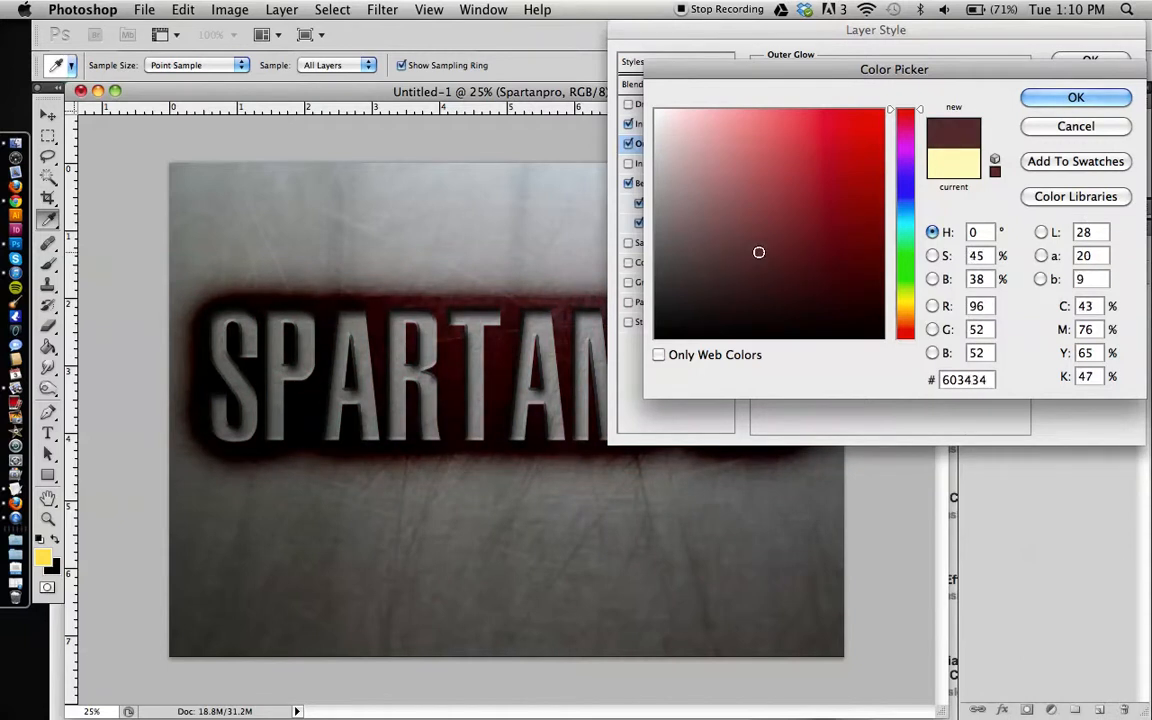
{"action": "left_click", "coordinate": [1074, 100]}
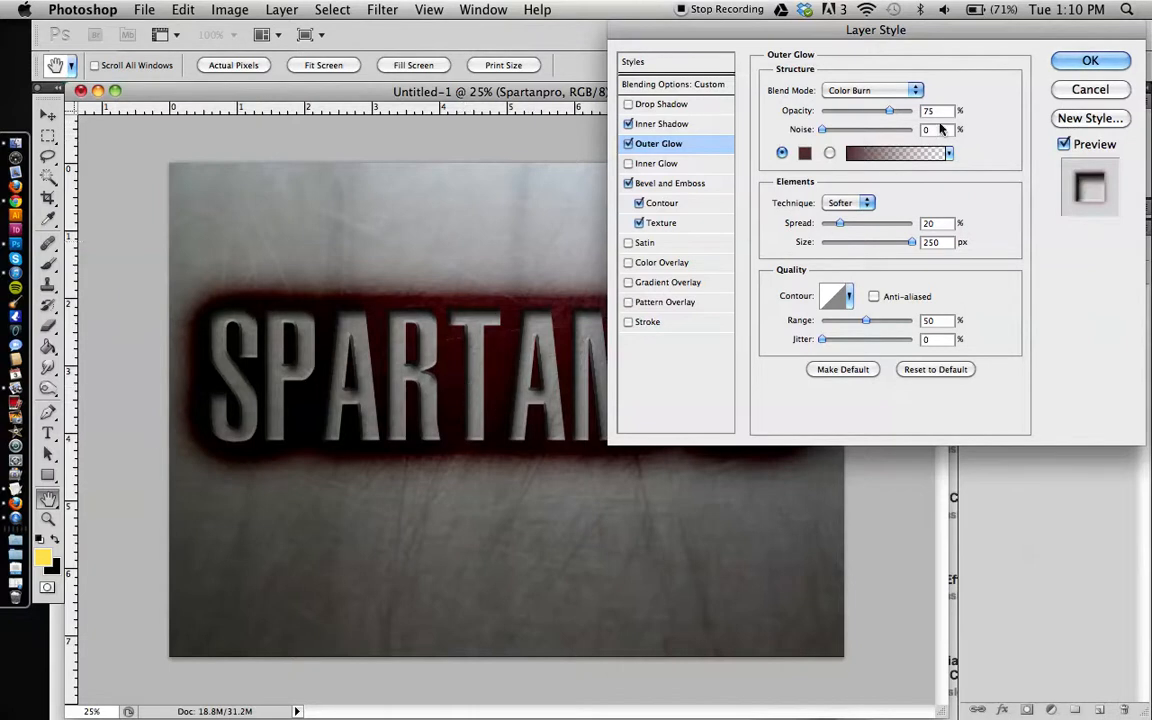
Lower the outer glow's opacity to 18% and apply the layer style.
{"action": "left_click", "coordinate": [831, 111]}
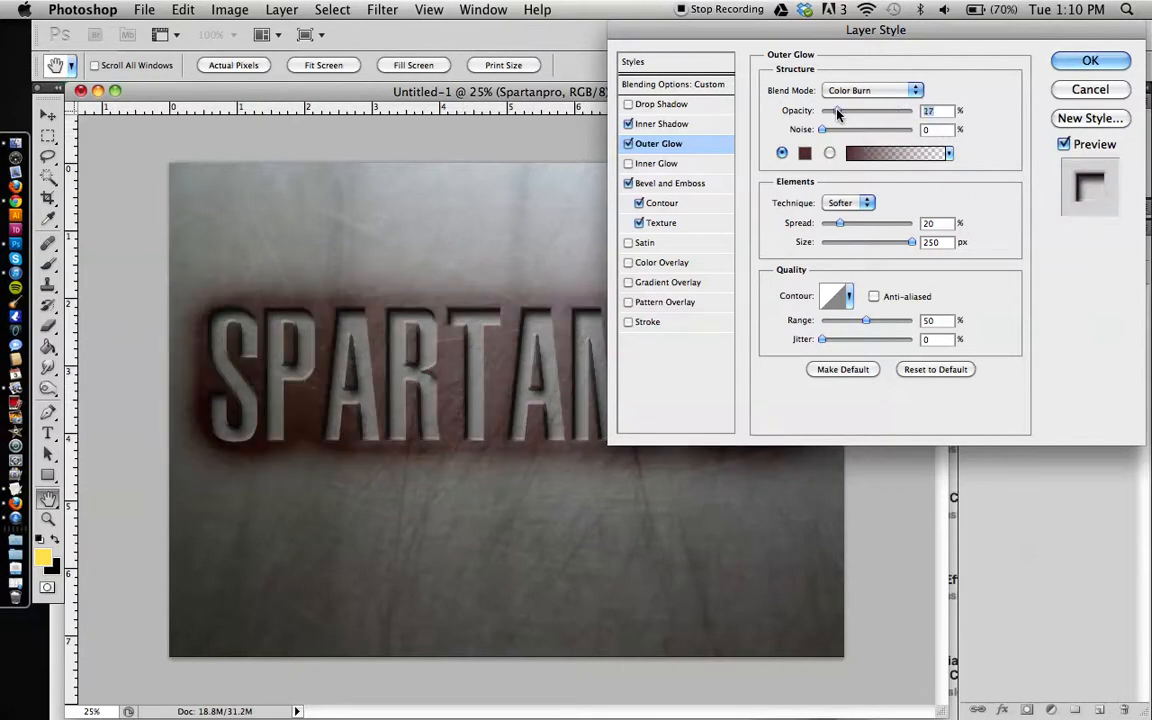
{"action": "left_click_drag", "start_coordinate": [833, 114], "coordinate": [837, 117]}
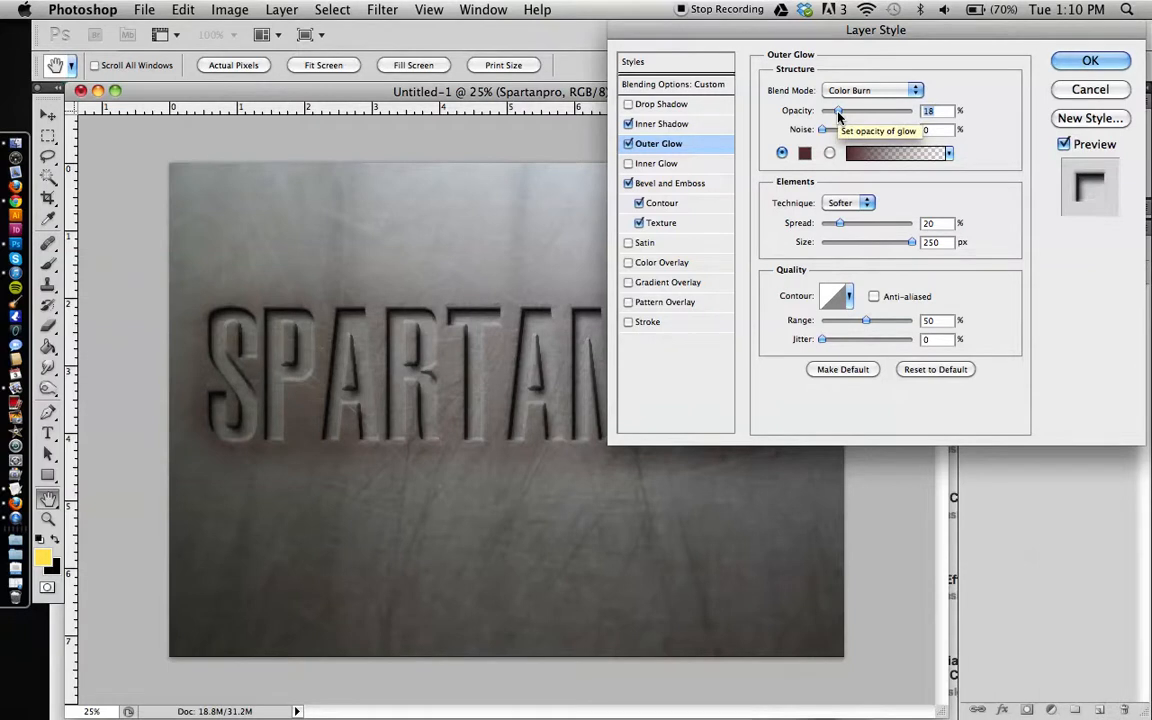
{"action": "left_click", "coordinate": [1082, 63]}
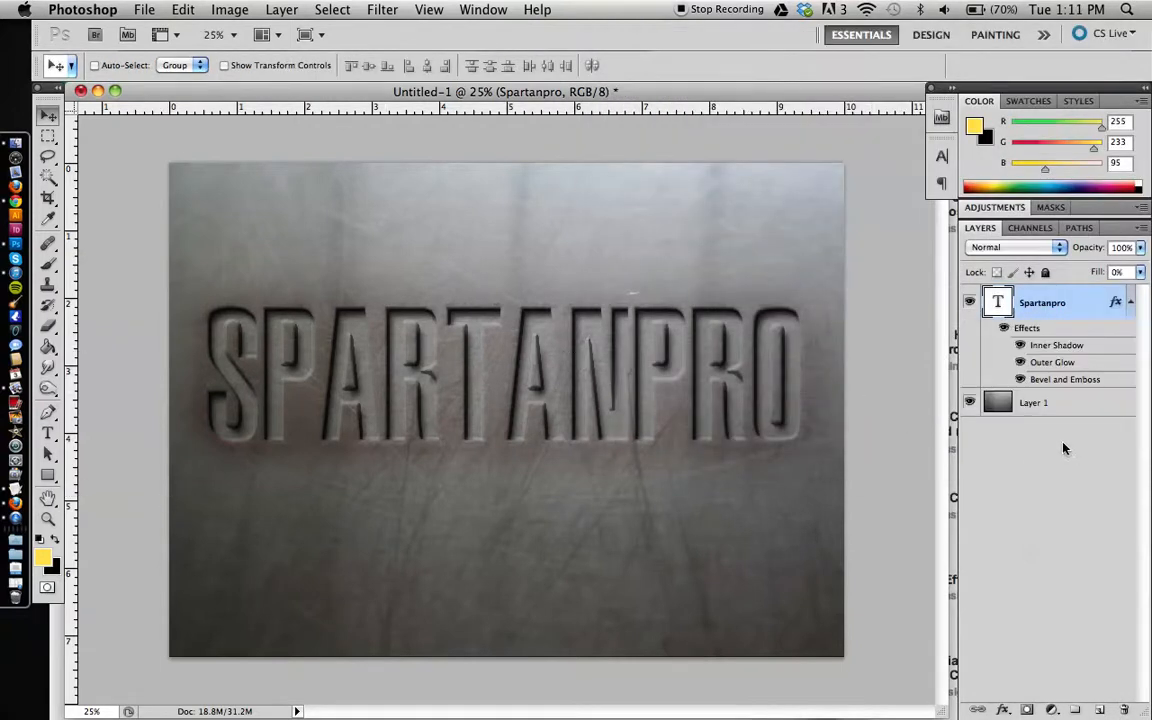
Duplicate the metal background Layer 1 and move the copy above the Spartanpro text layer.
{"action": "left_click", "coordinate": [1033, 405]}
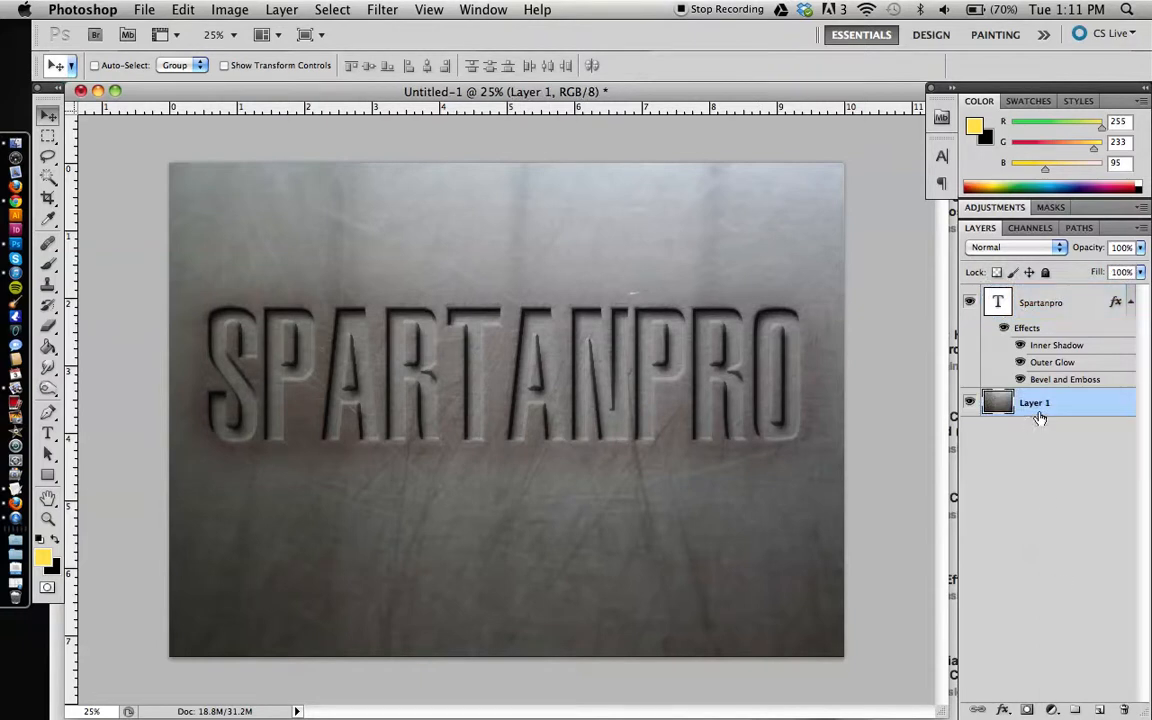
{"action": "left_click_drag", "start_coordinate": [1031, 404], "coordinate": [1102, 707]}
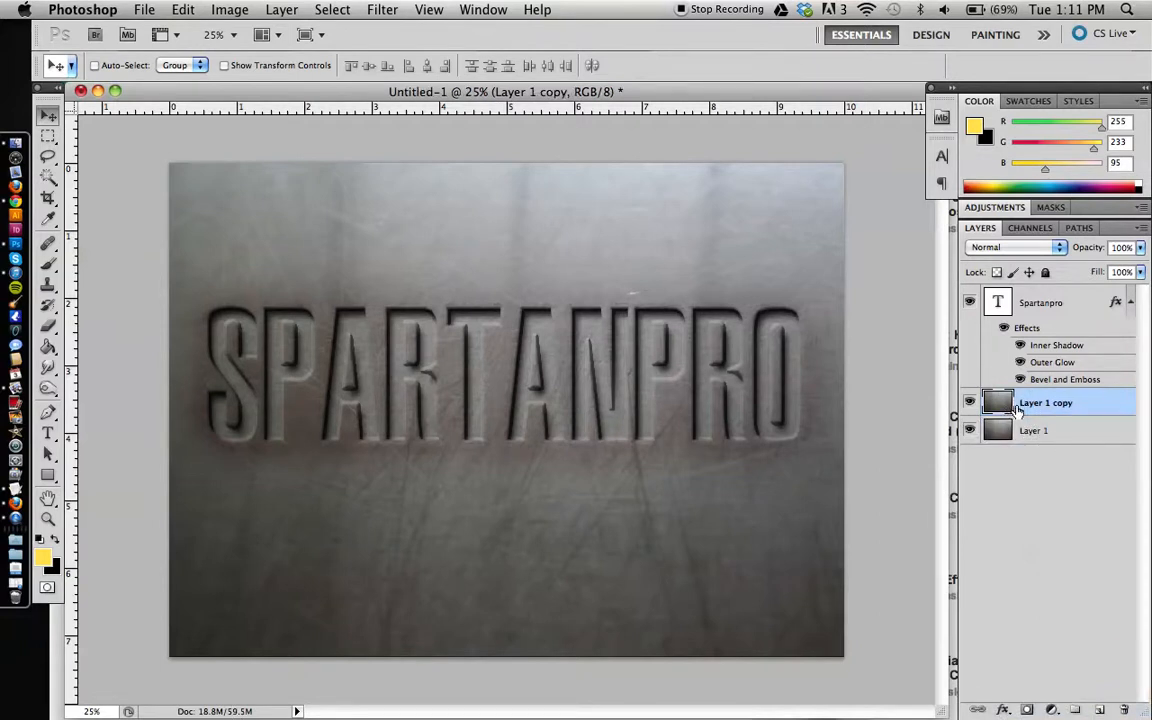
{"action": "left_click_drag", "start_coordinate": [1018, 407], "coordinate": [1017, 299]}
{"action": "left_click", "coordinate": [1058, 583]}
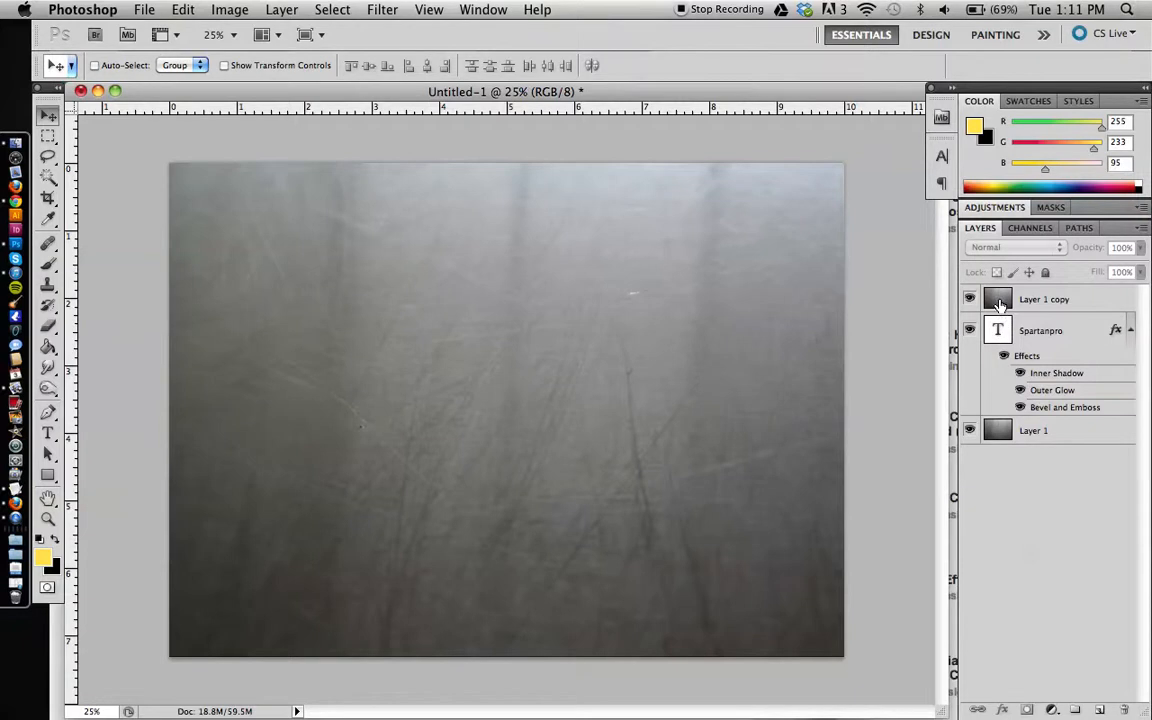
Load the Spartanpro text outline as a selection and use it to mask Layer 1 copy to the letter shapes.
{"action": "left_click", "coordinate": [1000, 300]}
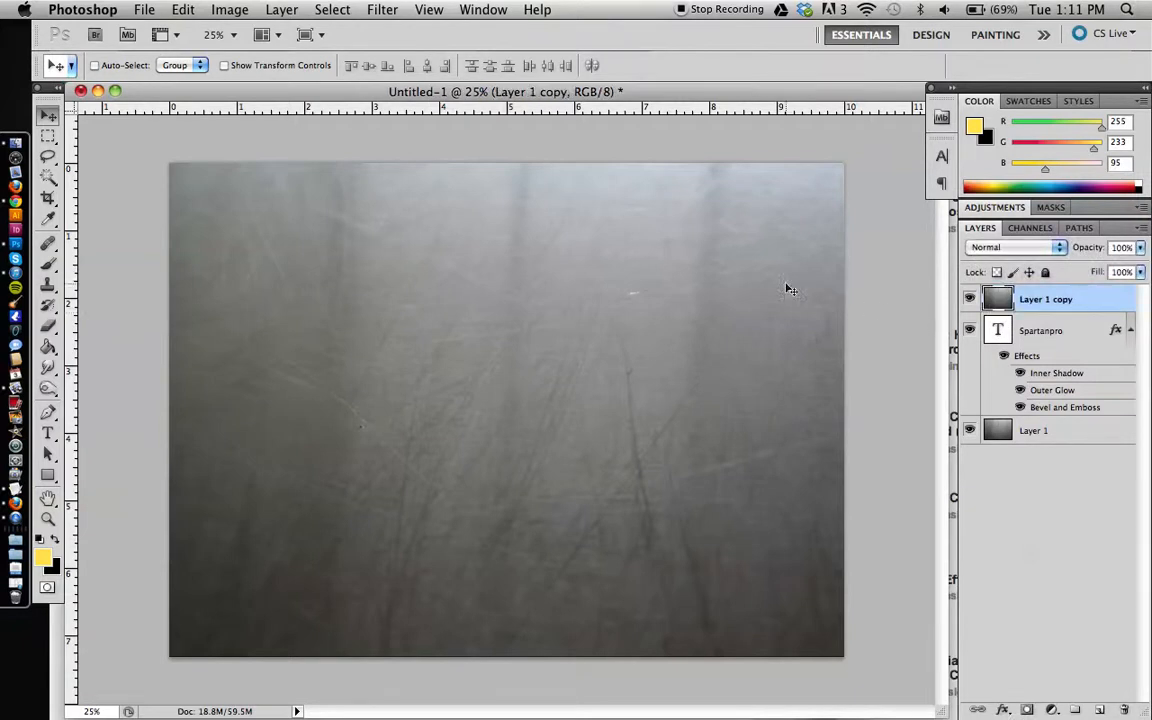
{"action": "left_click", "coordinate": [998, 334], "text": "super"}
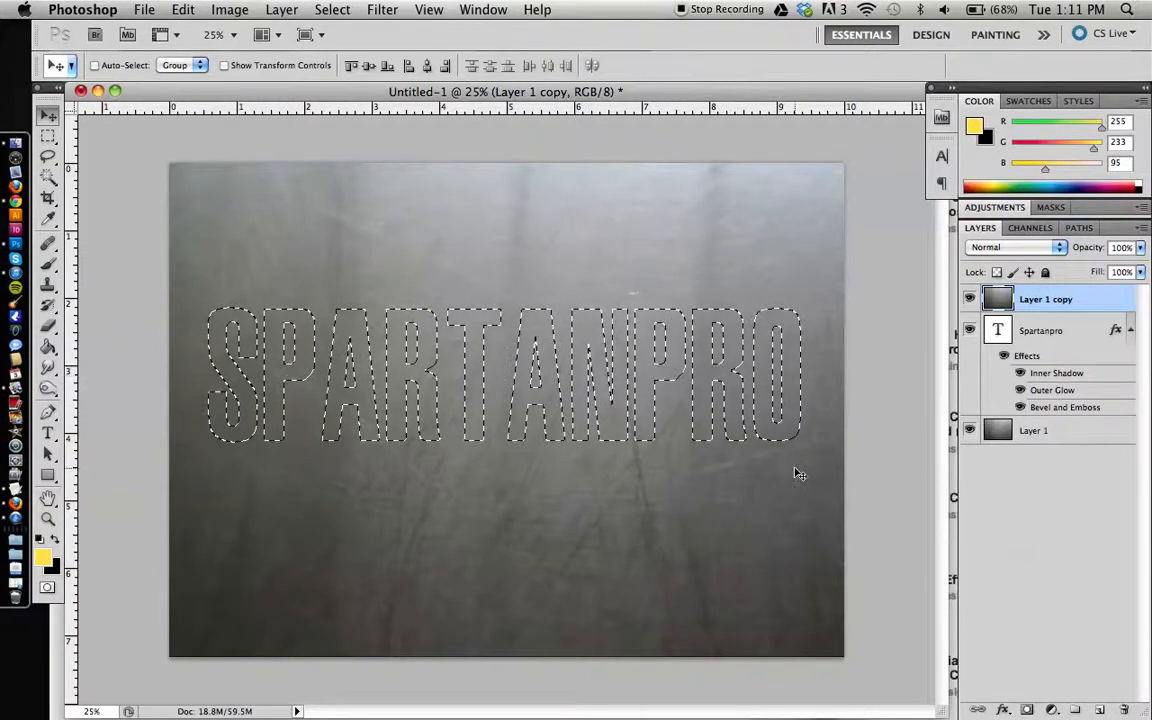
{"action": "left_click", "coordinate": [1025, 710], "text": "alt"}
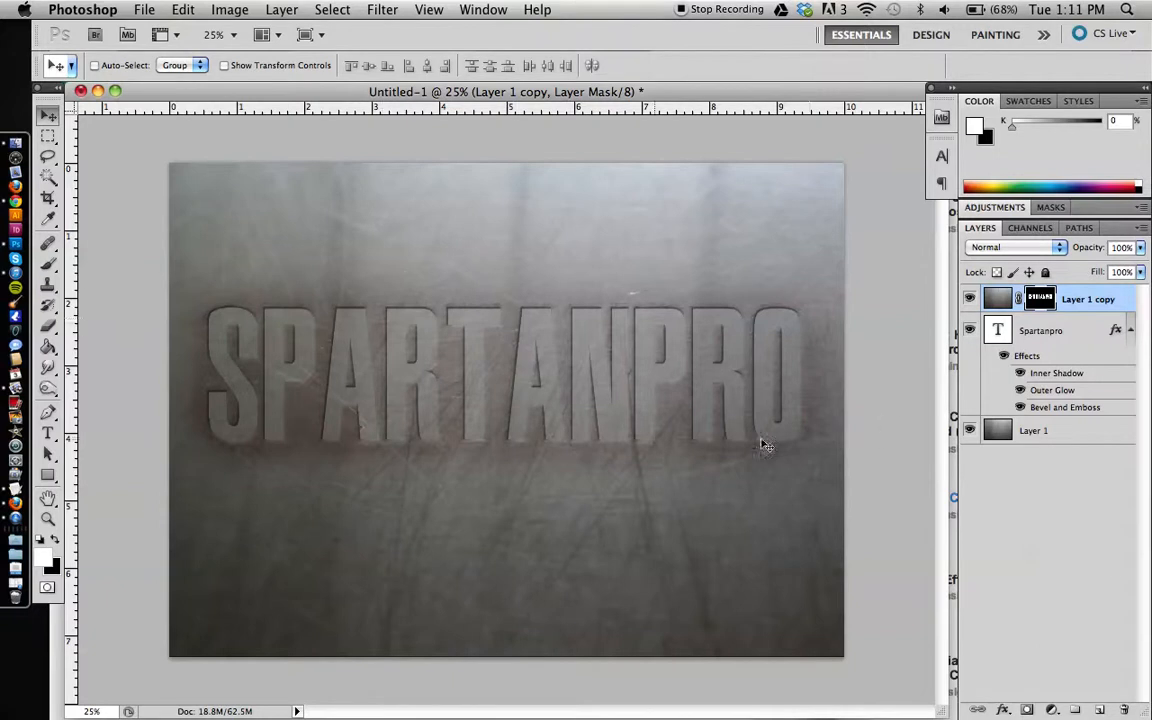
Add a Brightness/Contrast adjustment layer above Layer 1 copy with contrast 100 and brightness -53.
{"action": "left_click", "coordinate": [1053, 709]}
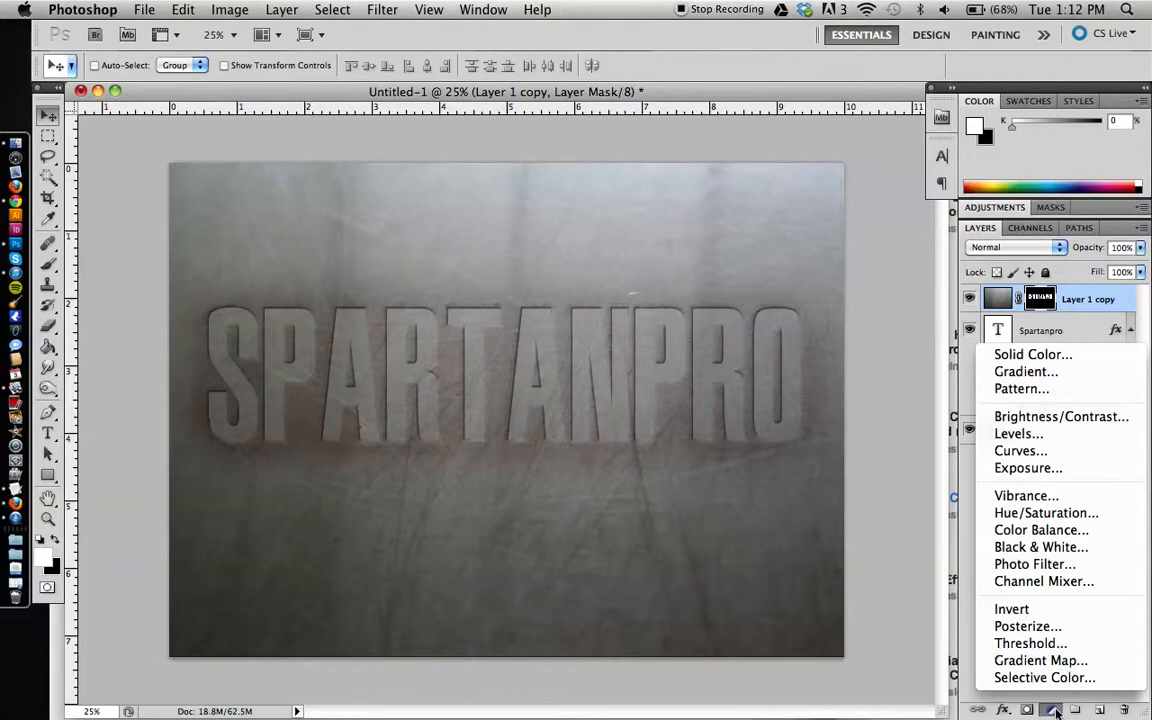
{"action": "left_click", "coordinate": [1055, 710]}
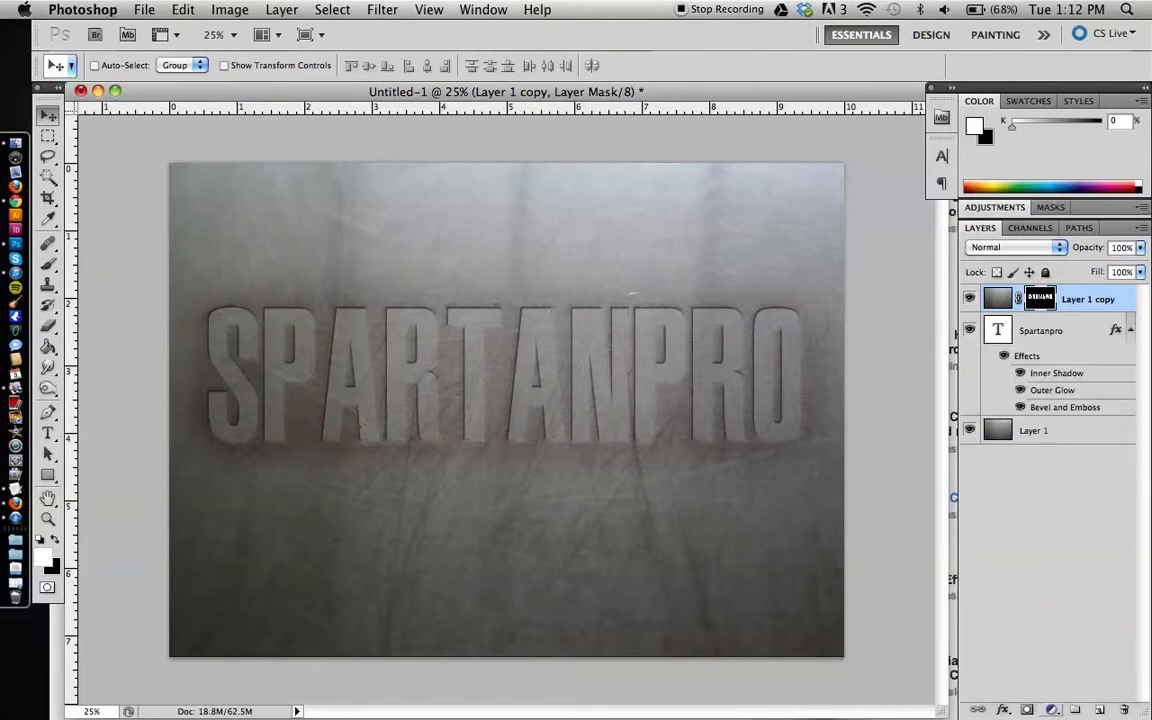
{"action": "left_click", "coordinate": [1054, 710]}
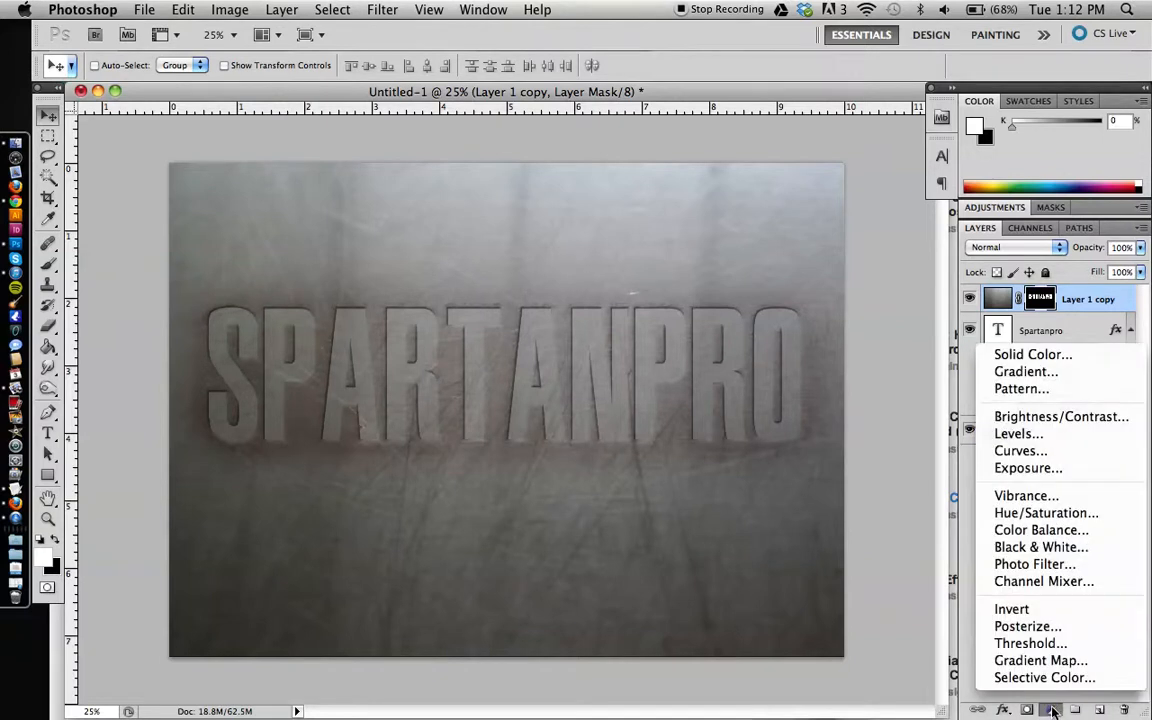
{"action": "left_click", "coordinate": [1050, 420]}
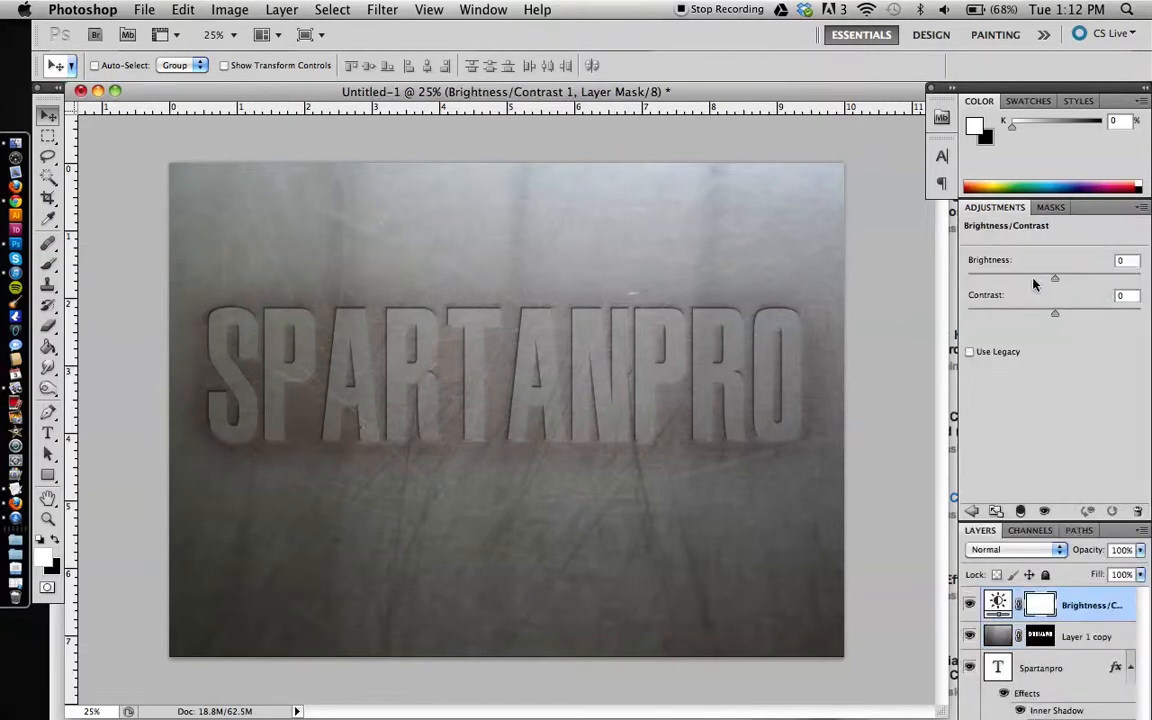
{"action": "left_click_drag", "start_coordinate": [1058, 316], "coordinate": [1150, 385]}
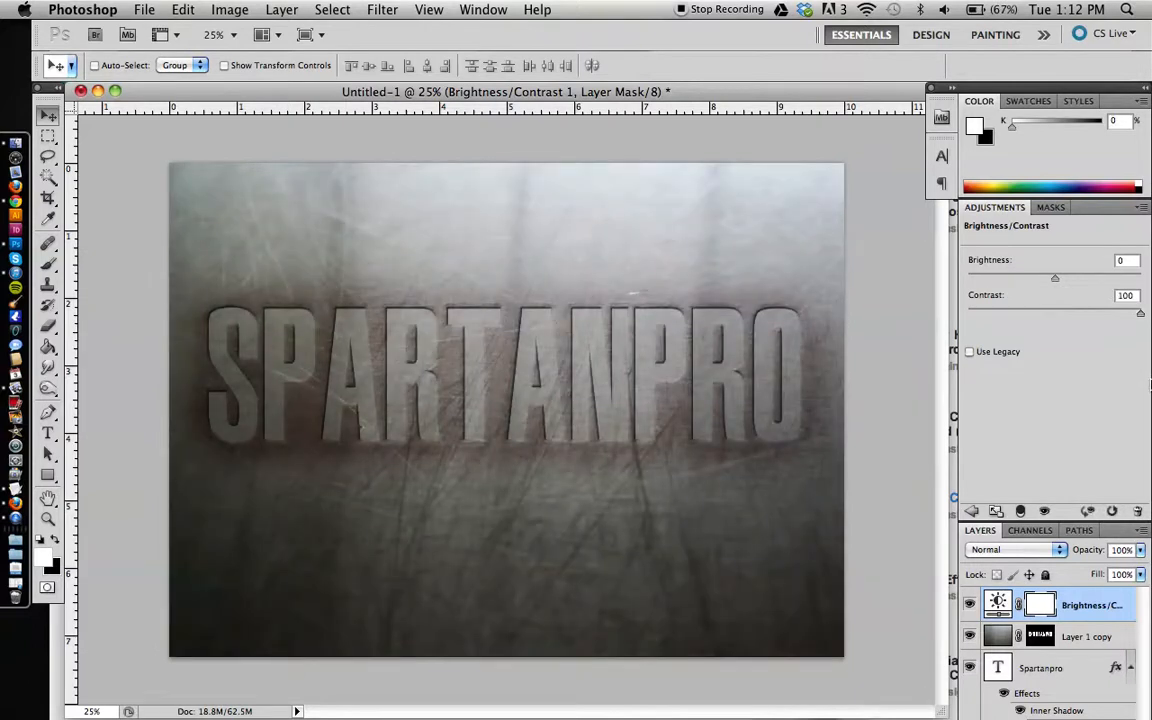
{"action": "left_click", "coordinate": [1024, 278]}
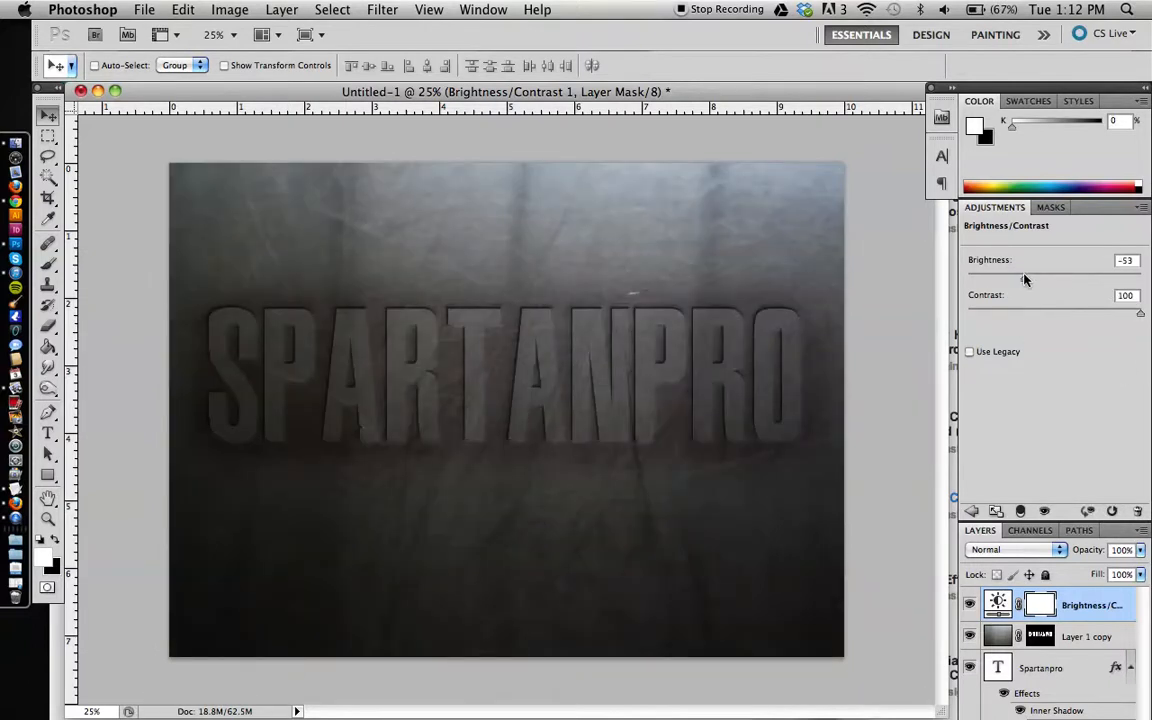
Lower the Brightness/Contrast adjustment layer's brightness to -70.
{"action": "left_click_drag", "start_coordinate": [1024, 279], "coordinate": [1013, 280]}
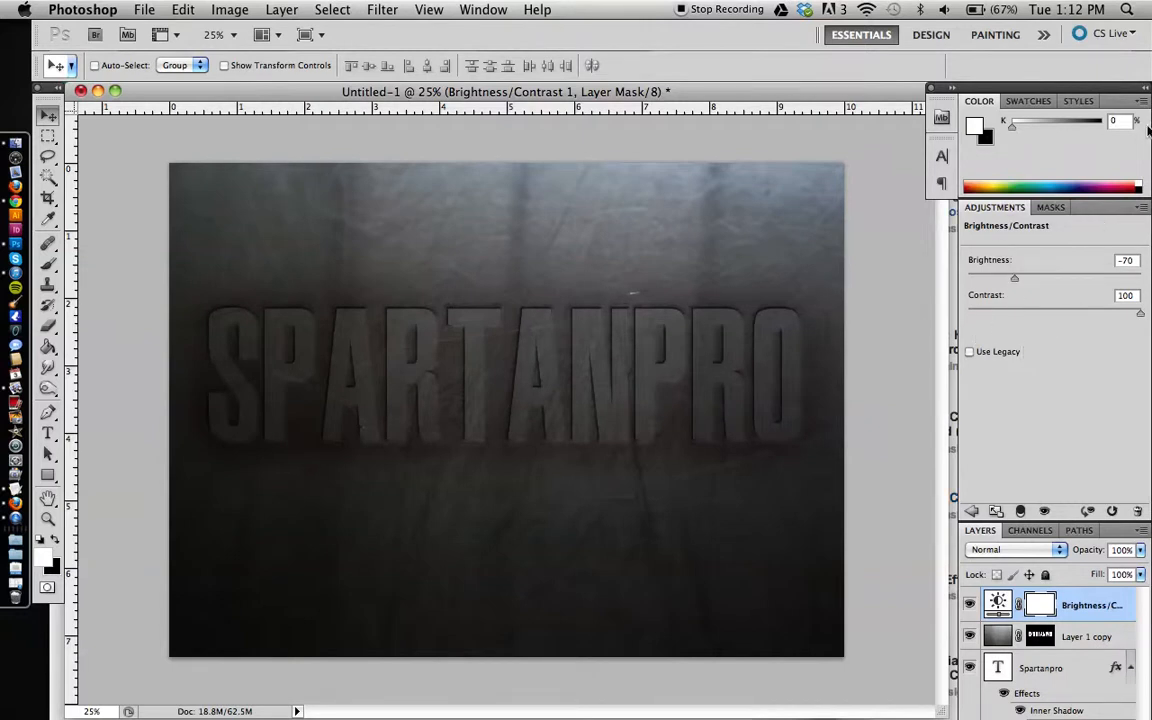
{"action": "double_click", "coordinate": [1097, 213]}
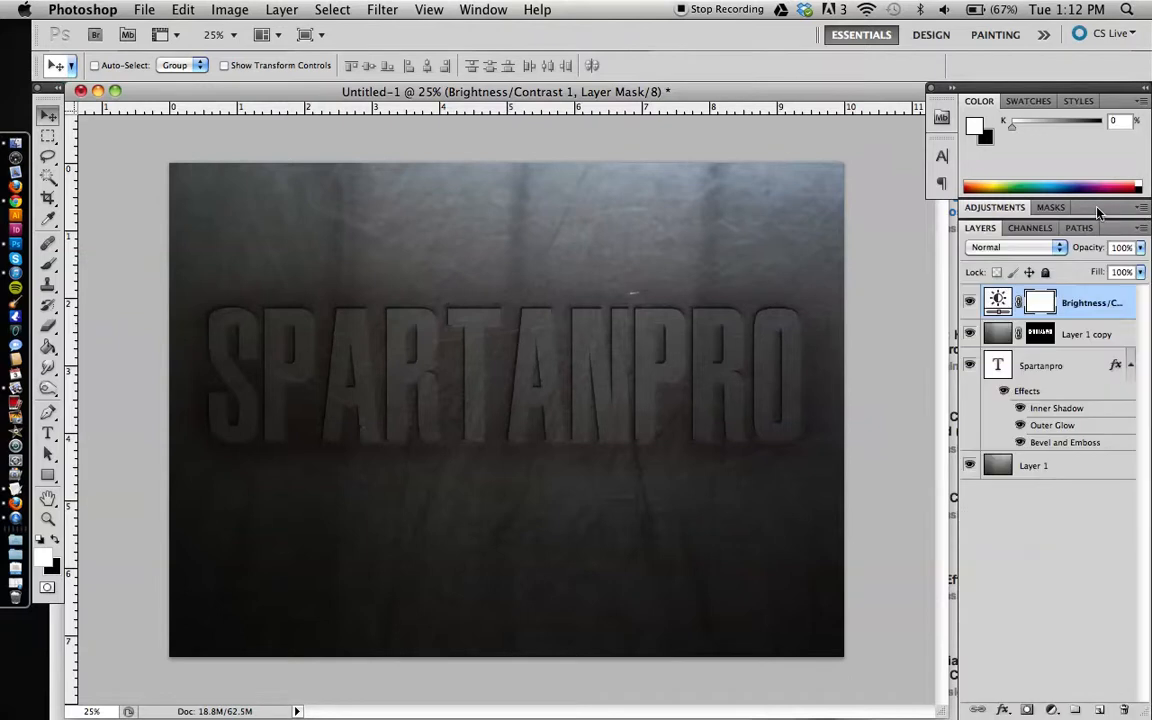
{"action": "left_click", "coordinate": [1069, 592]}
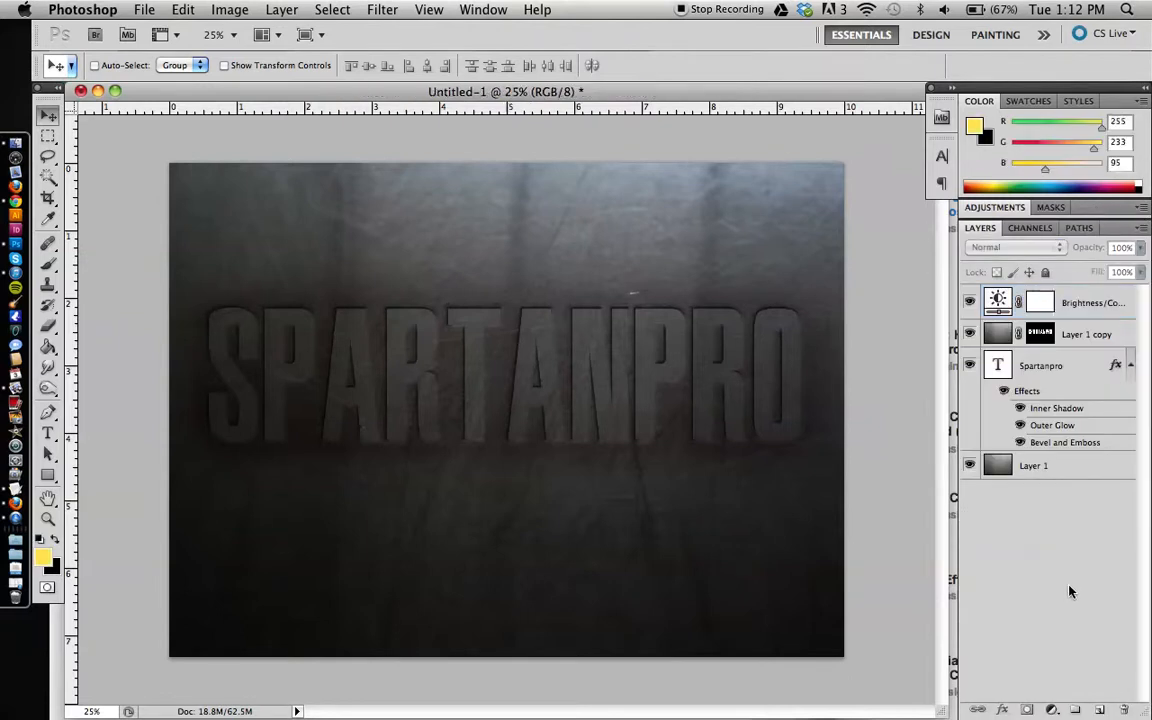
{"action": "left_click", "coordinate": [1000, 300]}
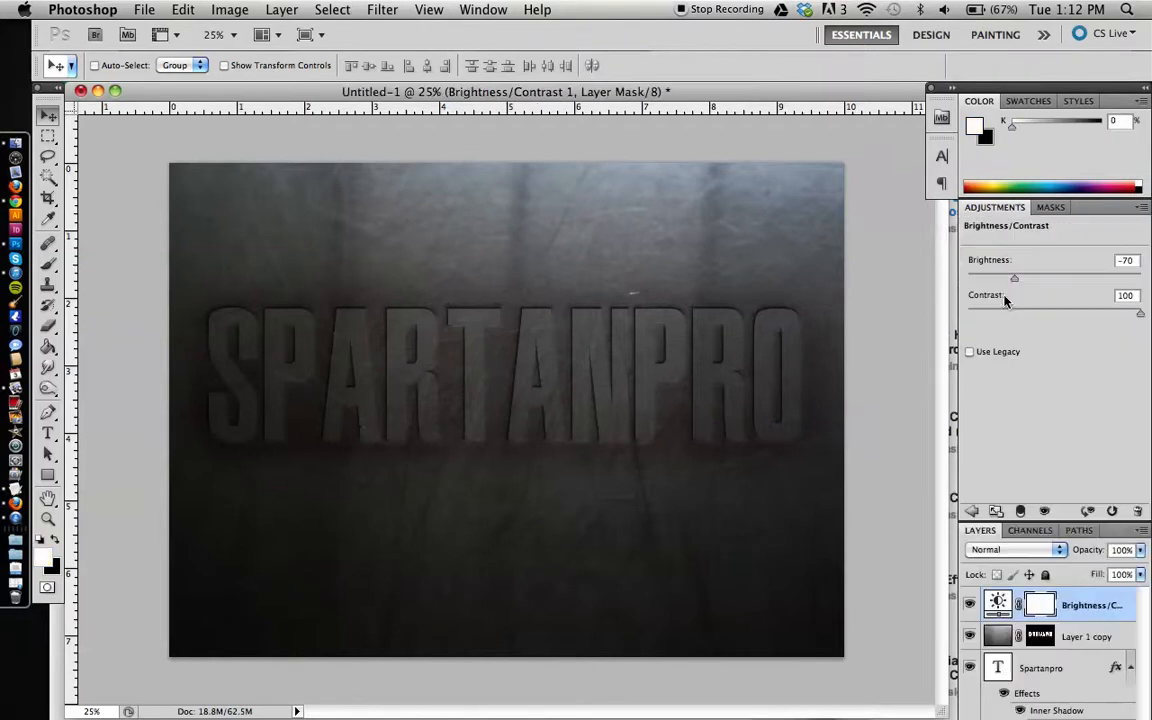
{"action": "double_click", "coordinate": [1090, 208]}
Try to adjust the underlying layer's black blend slider in the Brightness/Contrast layer's blending options.
{"action": "left_click", "coordinate": [1090, 300]}
{"action": "double_click", "coordinate": [1089, 293]}
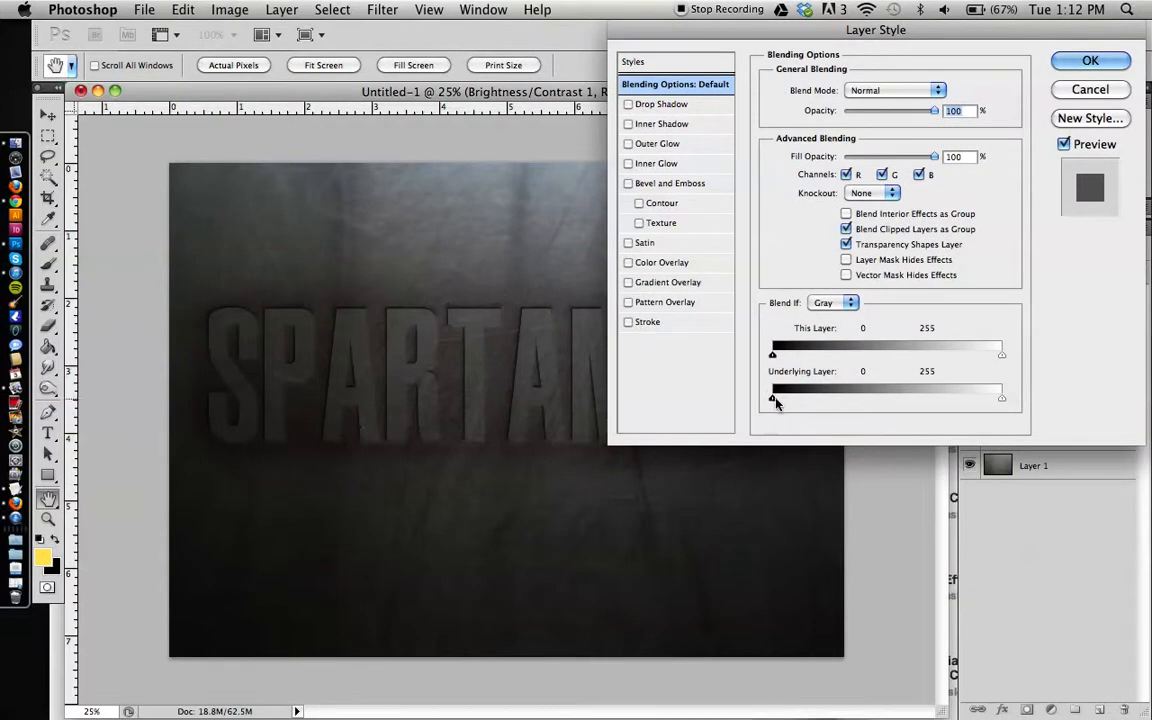
{"action": "left_click_drag", "start_coordinate": [773, 398], "coordinate": [712, 426]}
{"action": "left_click", "coordinate": [1068, 58]}
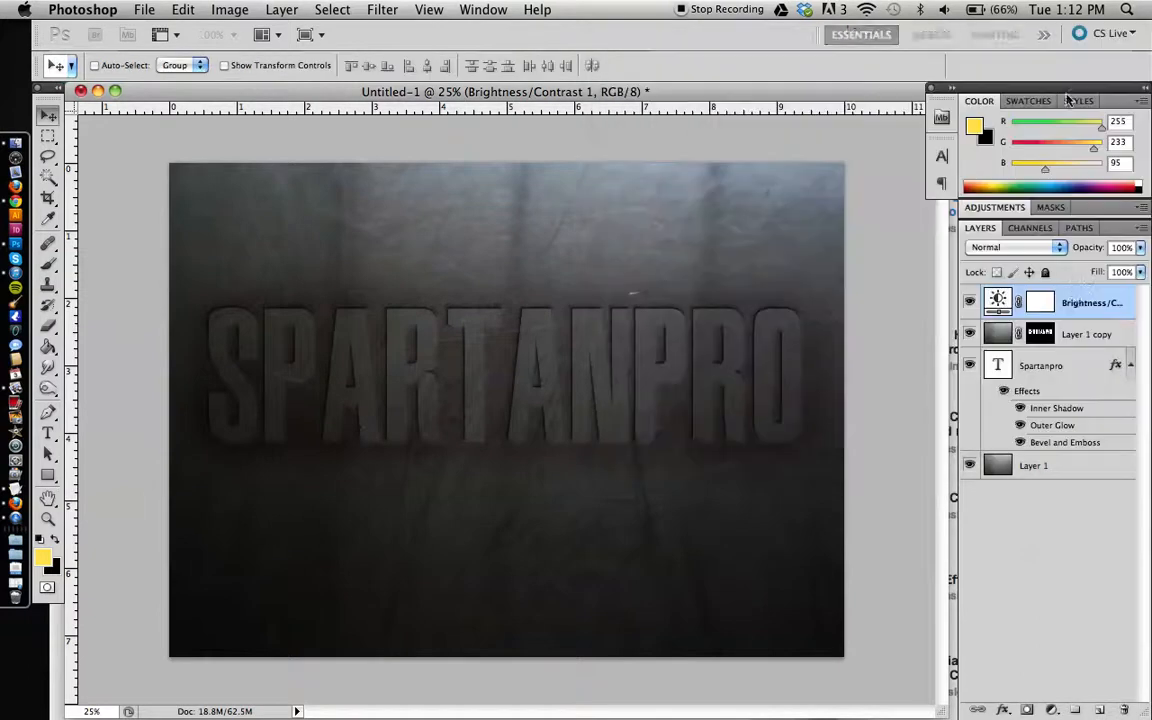
{"action": "double_click", "coordinate": [1106, 333]}
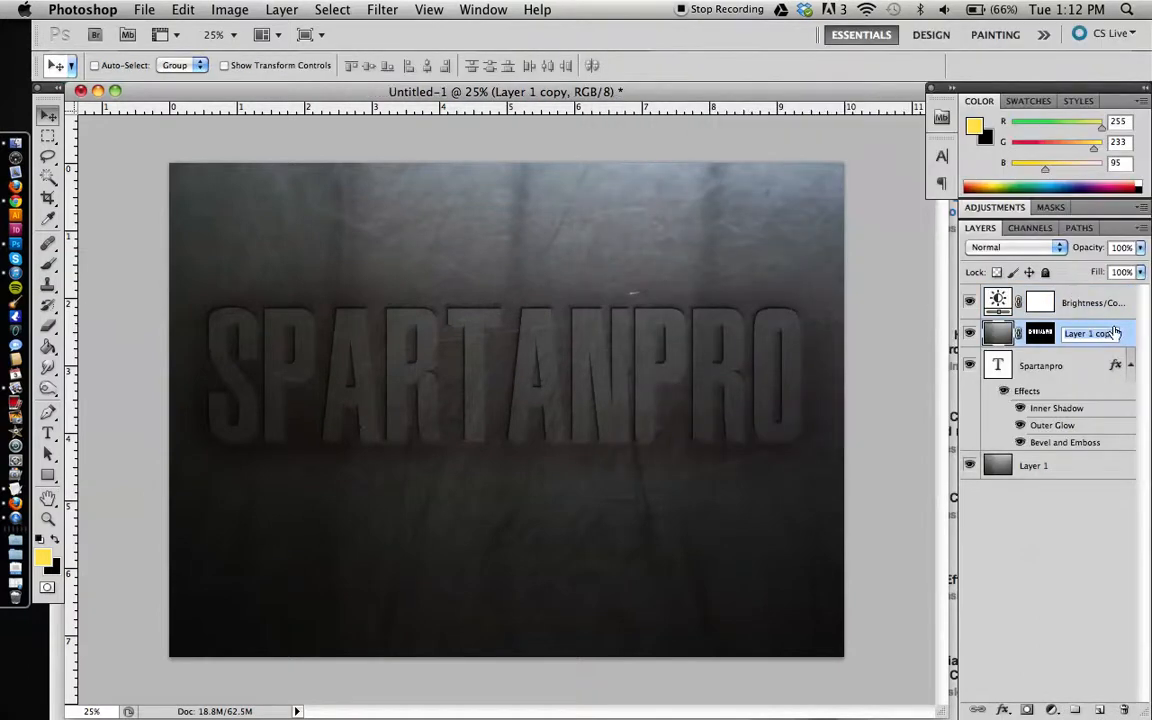
{"action": "double_click", "coordinate": [1120, 333]}
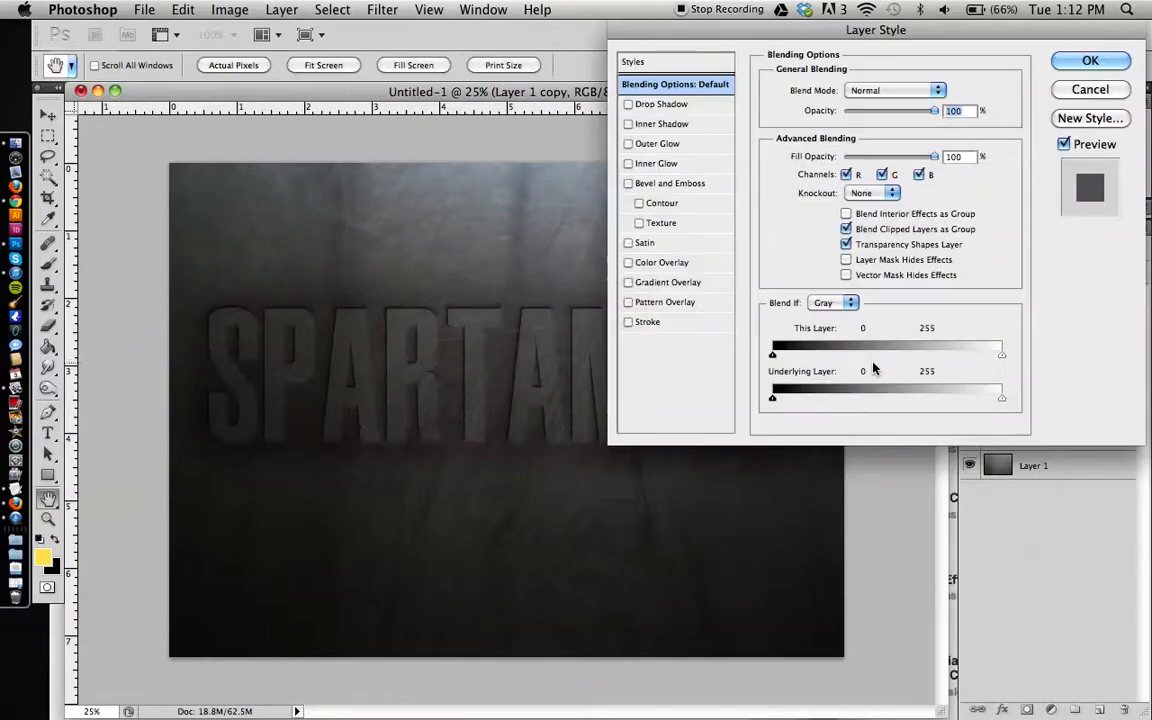
{"action": "left_click_drag", "start_coordinate": [915, 27], "coordinate": [985, 8]}
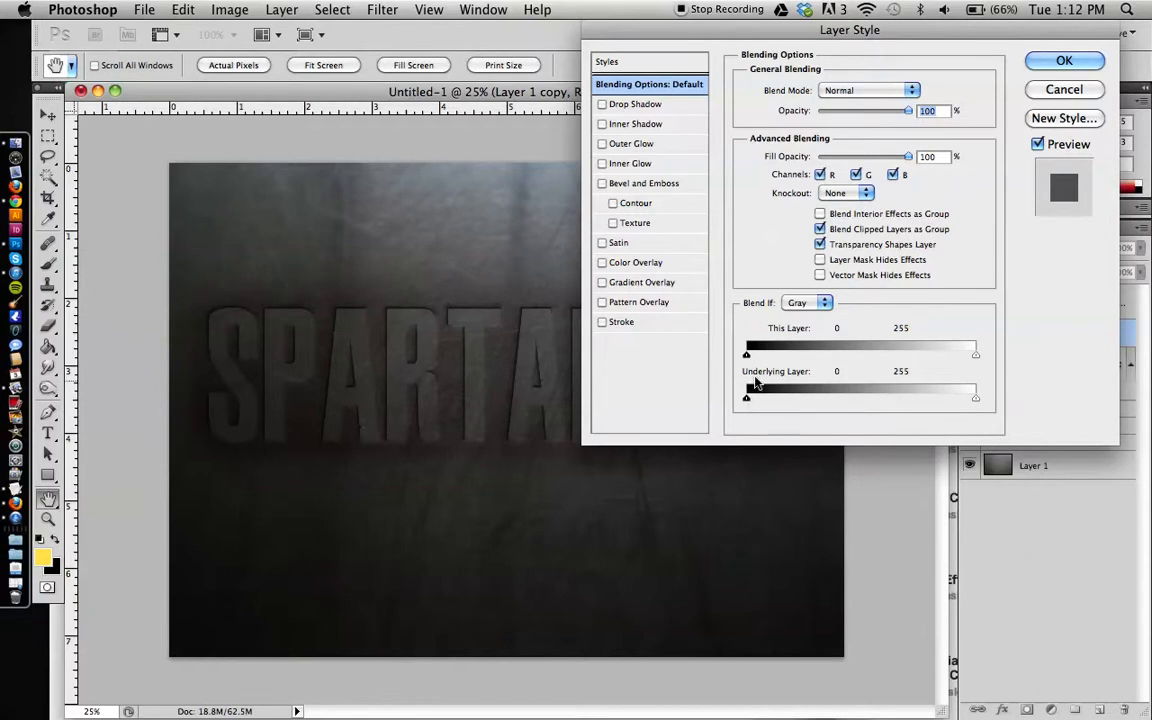
{"action": "left_click_drag", "start_coordinate": [747, 397], "coordinate": [699, 393]}
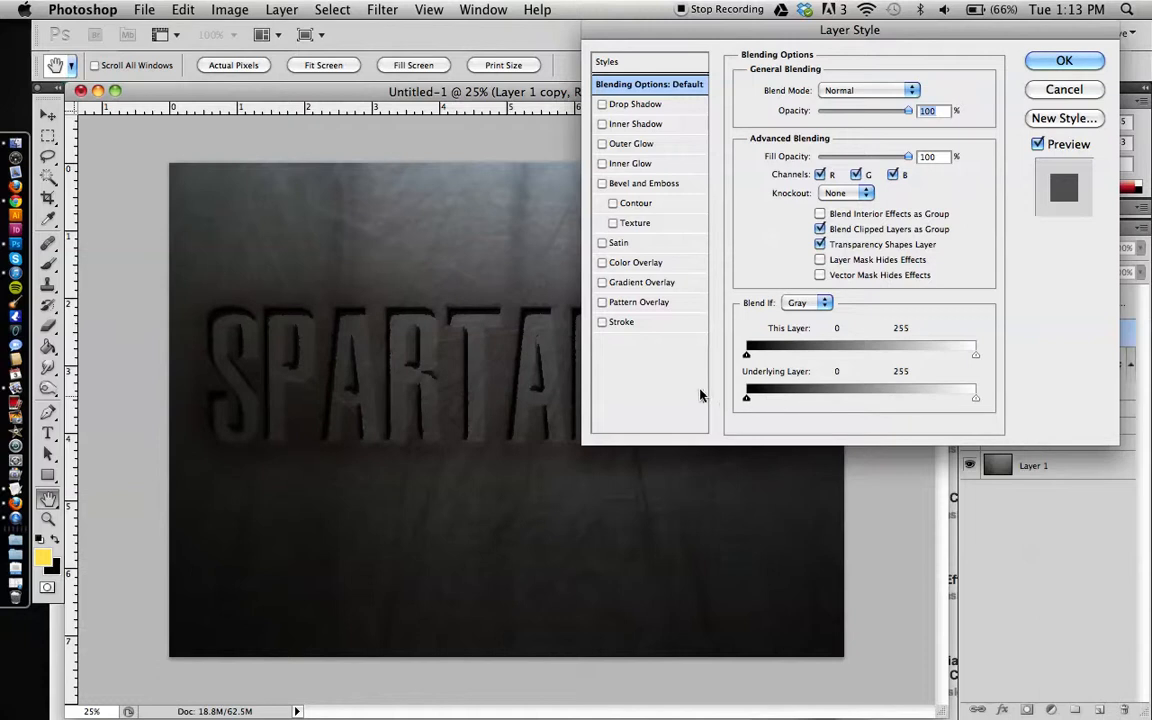
{"action": "left_click", "coordinate": [1062, 90]}
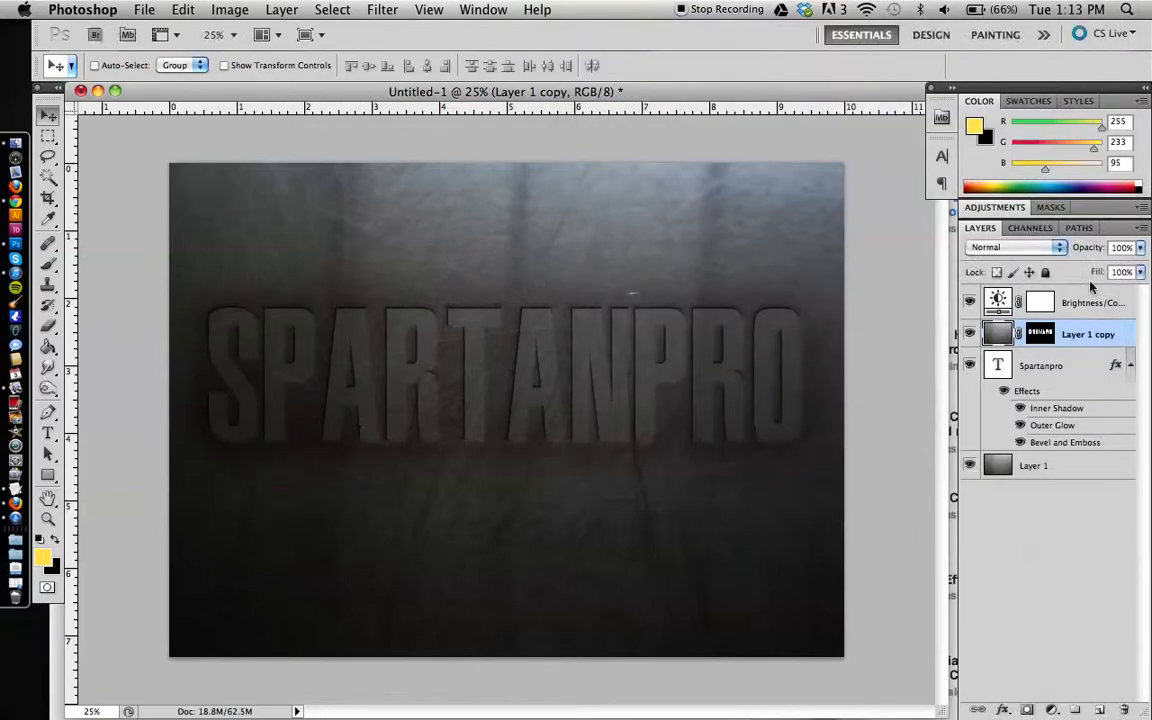
Clip the Brightness/Contrast adjustment layer to Layer 1 copy so that it affects only the letters.
{"action": "left_click", "coordinate": [1062, 302]}
{"action": "left_click", "coordinate": [1097, 213]}
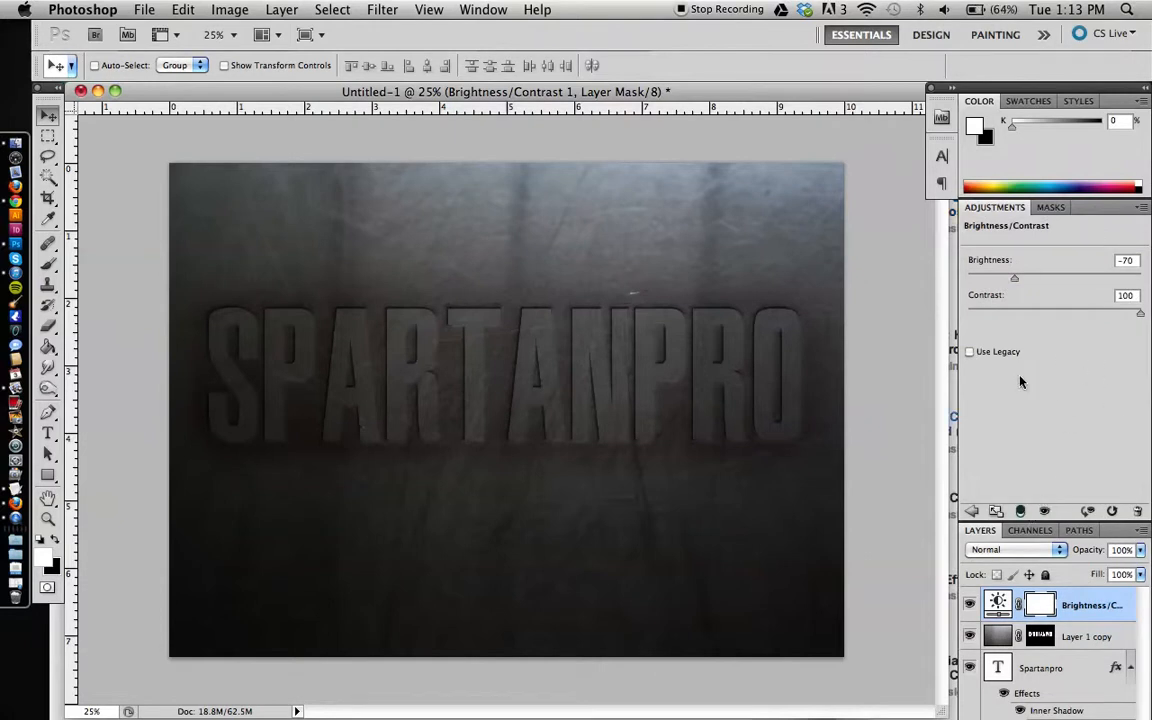
{"action": "left_click", "coordinate": [1021, 512]}
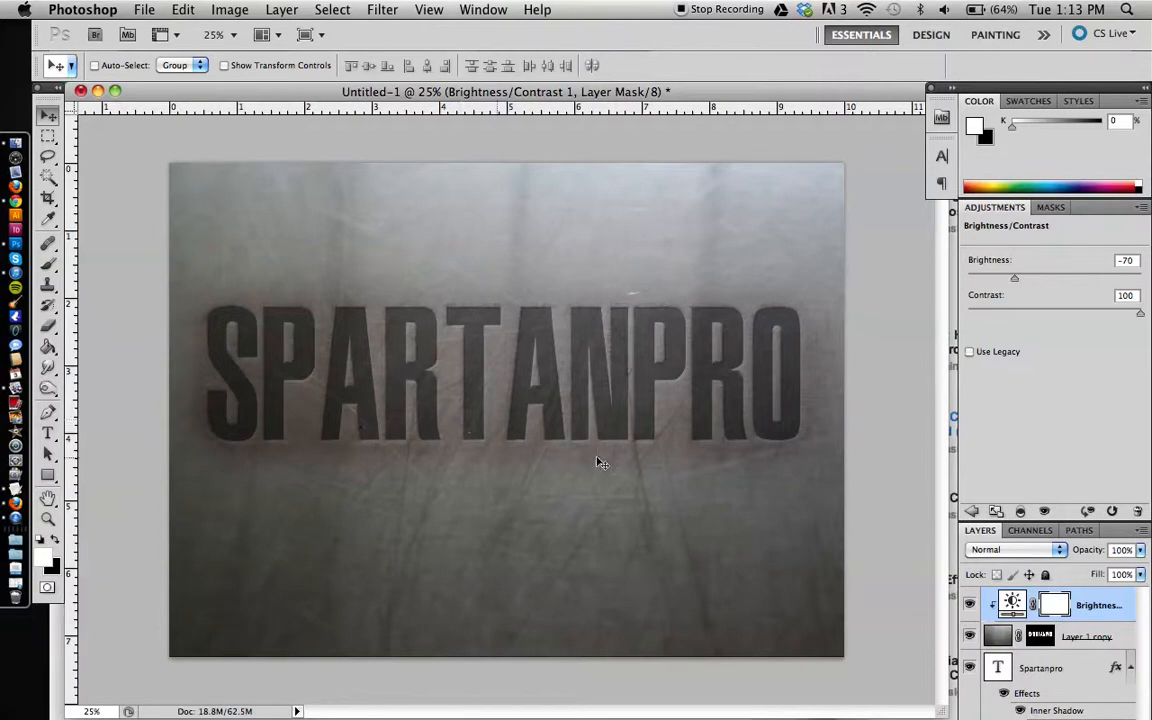
In Layer 1 copy's blending options, split the underlying layer's black Blend If slider to 0 / 129.
{"action": "left_click", "coordinate": [1001, 638]}
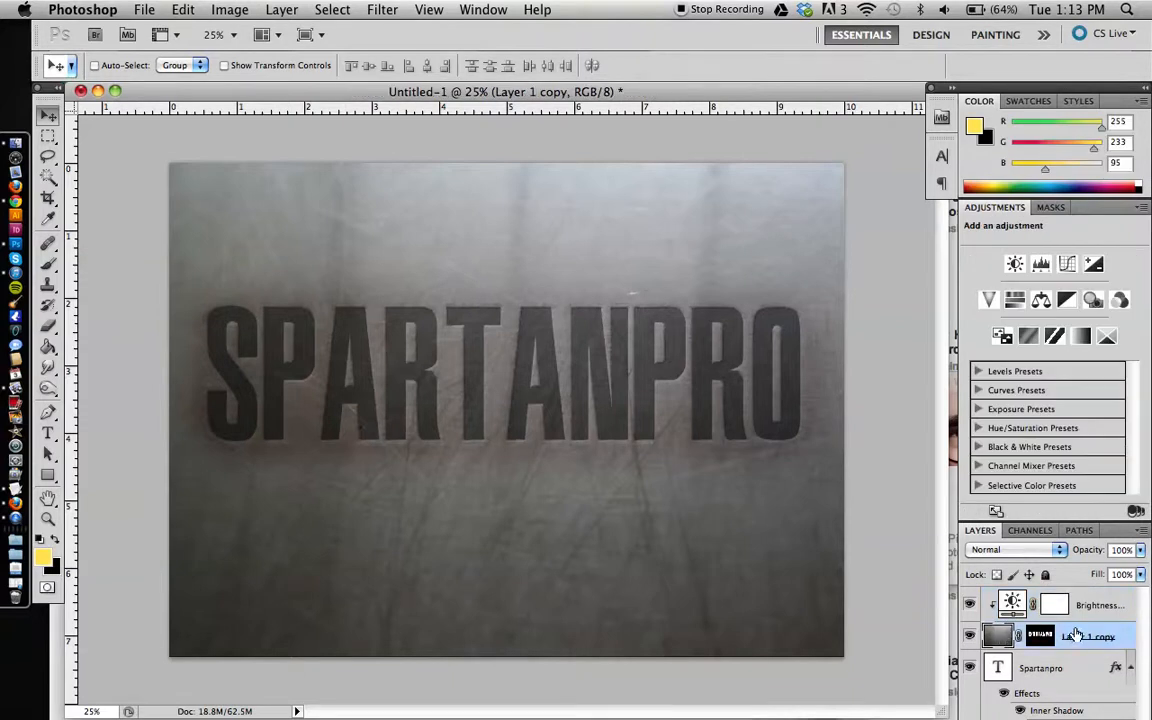
{"action": "double_click", "coordinate": [1075, 636]}
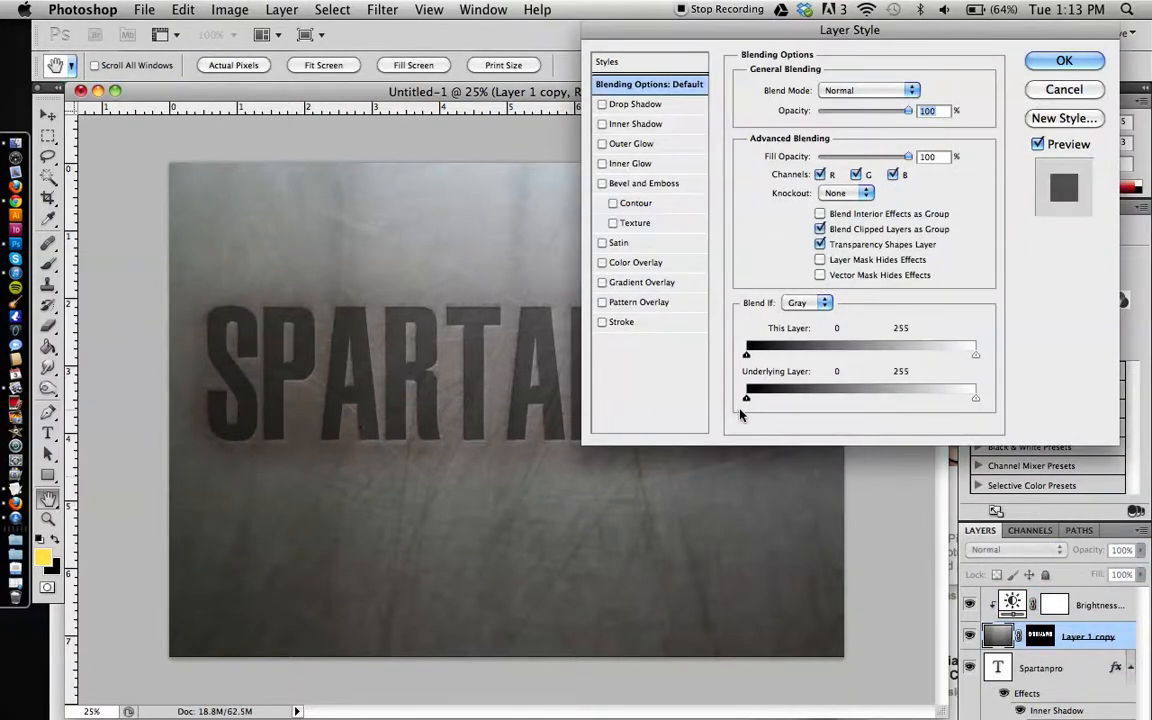
{"action": "mouse_move", "coordinate": [746, 398]}
{"action": "left_mouse_down"}
{"action": "mouse_move", "coordinate": [814, 407]}
{"action": "mouse_move", "coordinate": [740, 398]}
{"action": "left_mouse_up"}
{"action": "key", "text": "alt"}
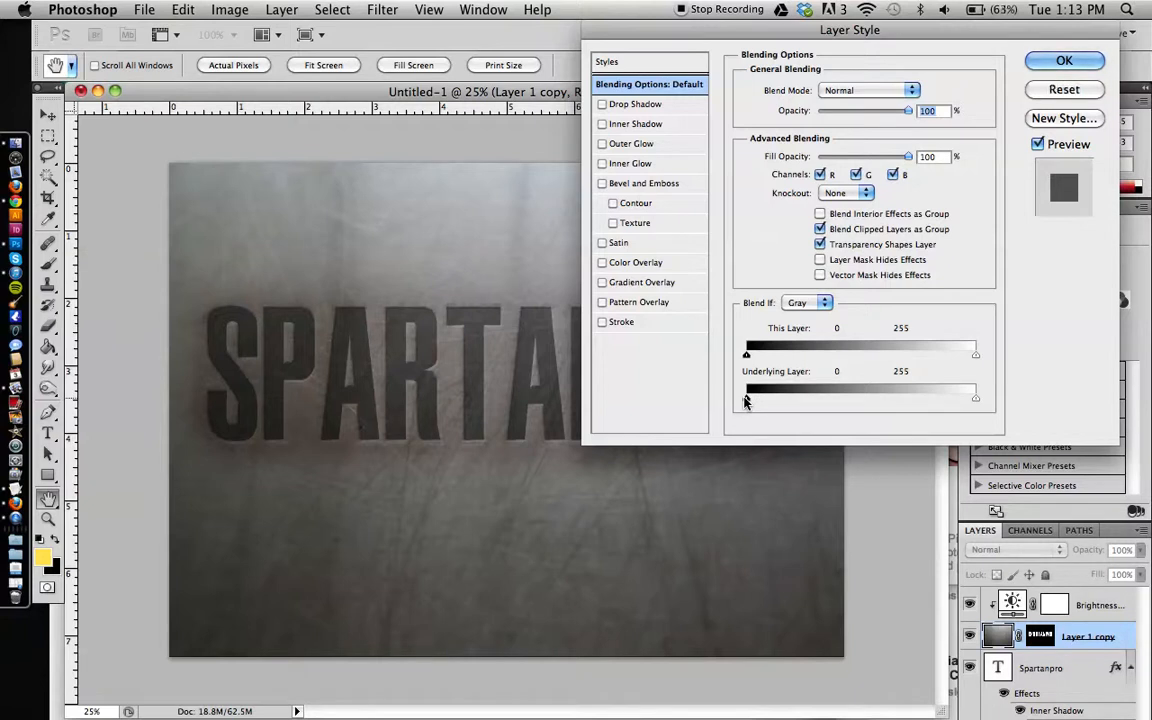
{"action": "left_click_drag", "start_coordinate": [746, 401], "coordinate": [864, 402]}
{"action": "key", "text": "alt"}
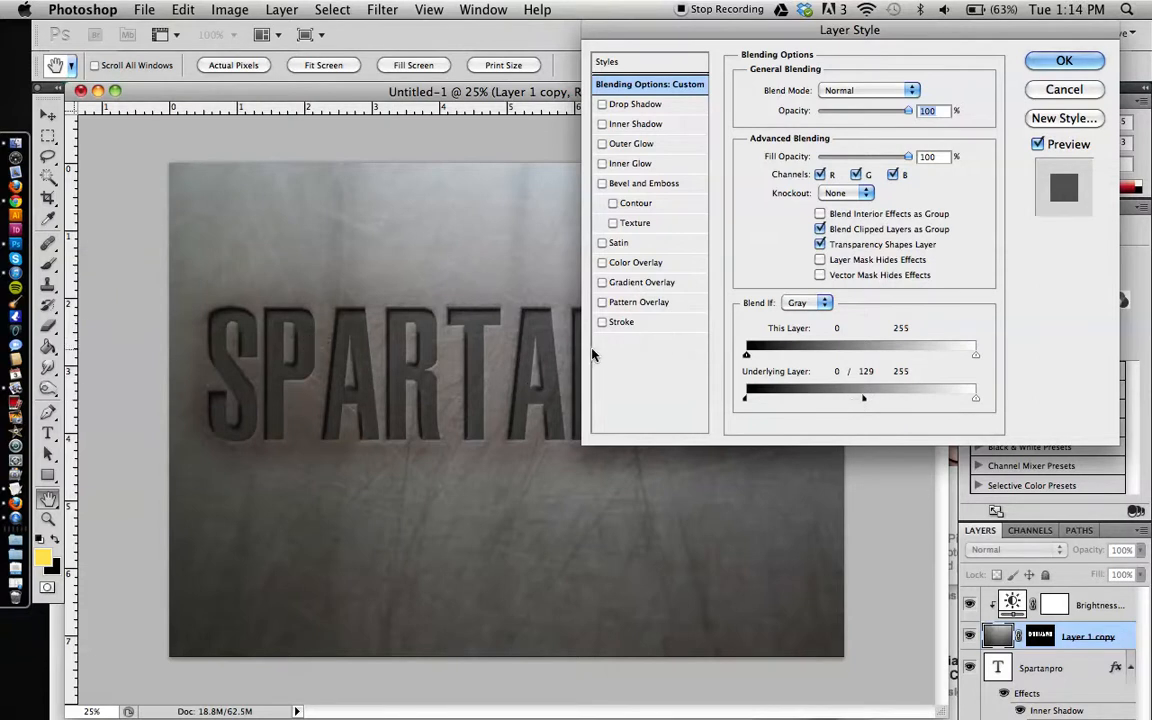
Readjust Layer 1 copy's split underlying black slider to 0 / 139 and apply the blending options.
{"action": "key", "text": "alt"}
{"action": "left_click_drag", "start_coordinate": [866, 402], "coordinate": [878, 402]}
{"action": "key", "text": "alt"}
{"action": "left_click_drag", "start_coordinate": [879, 401], "coordinate": [676, 404]}
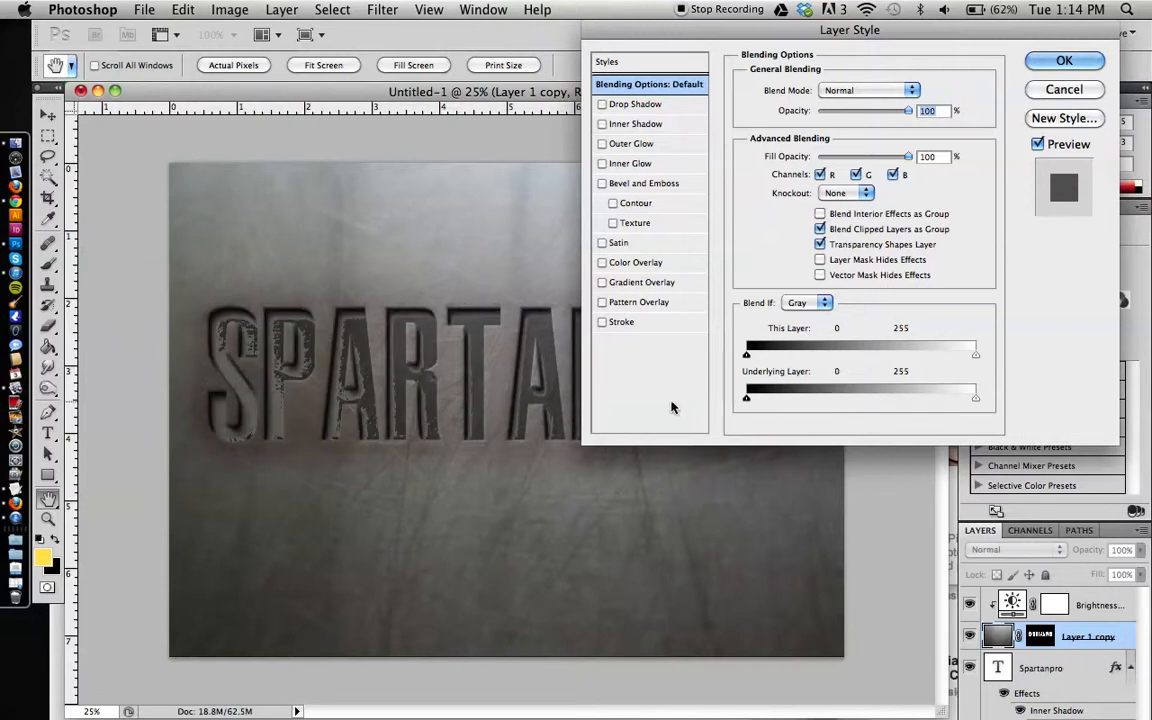
{"action": "left_click_drag", "start_coordinate": [746, 400], "coordinate": [872, 405]}
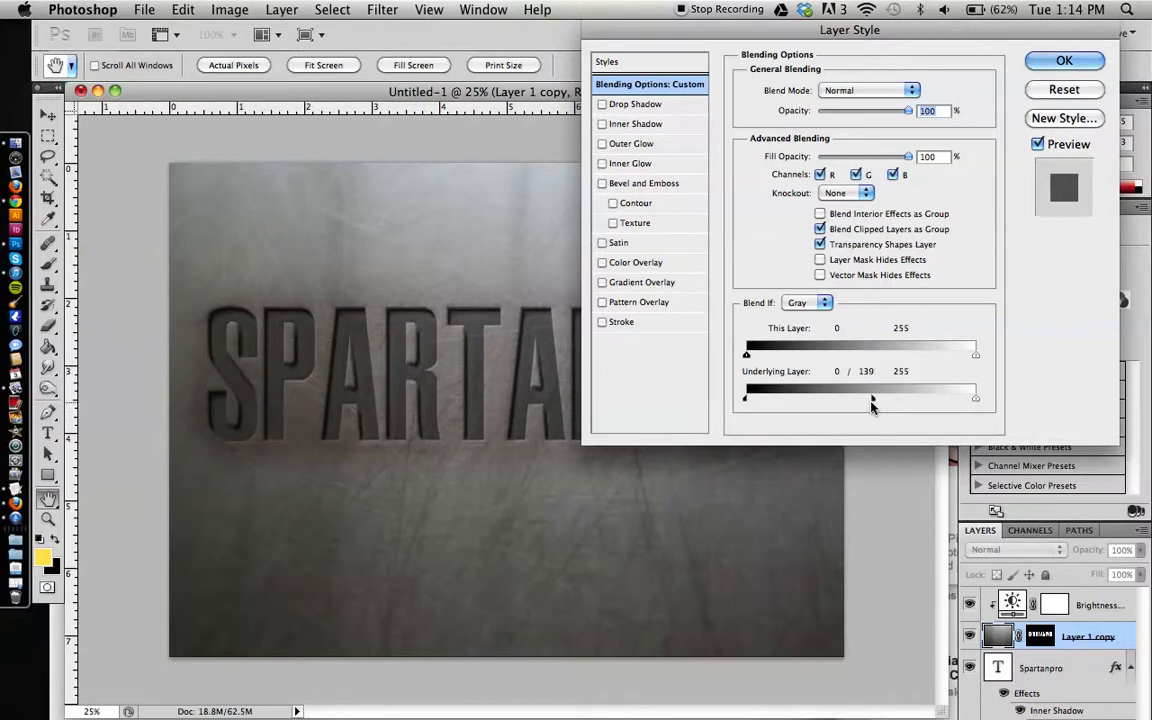
{"action": "left_click", "coordinate": [1063, 62]}
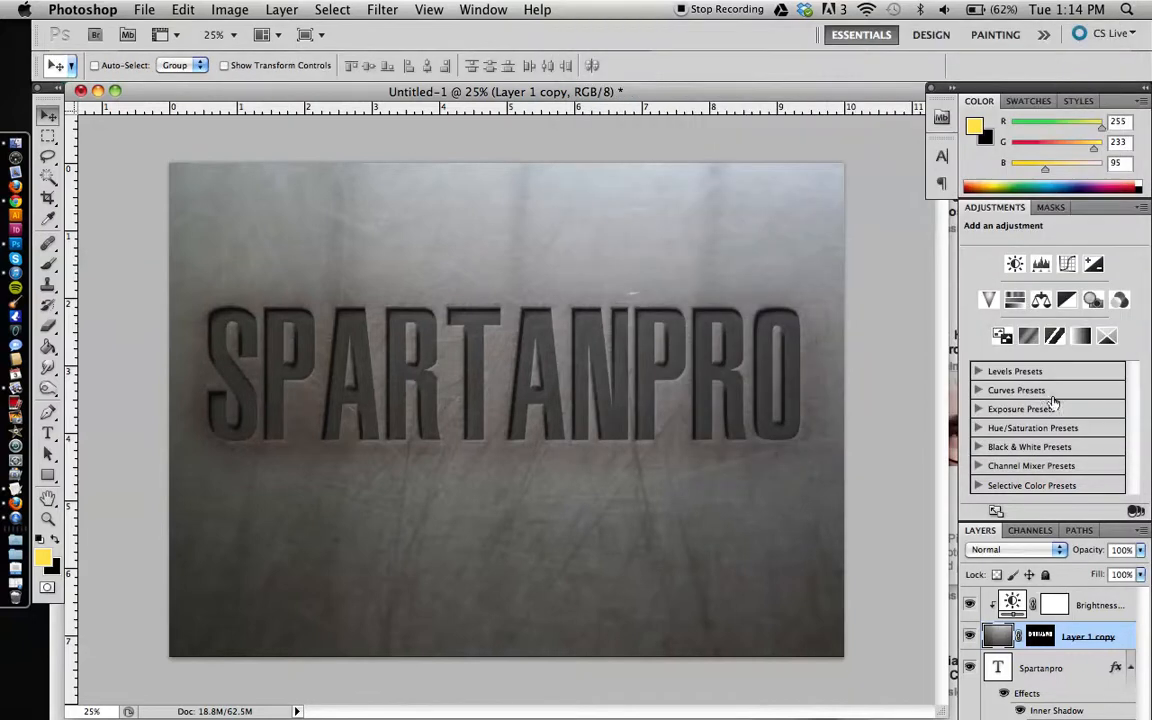
Add a Gradient fill layer above the Brightness/Contrast adjustment layer.
{"action": "double_click", "coordinate": [1090, 206]}
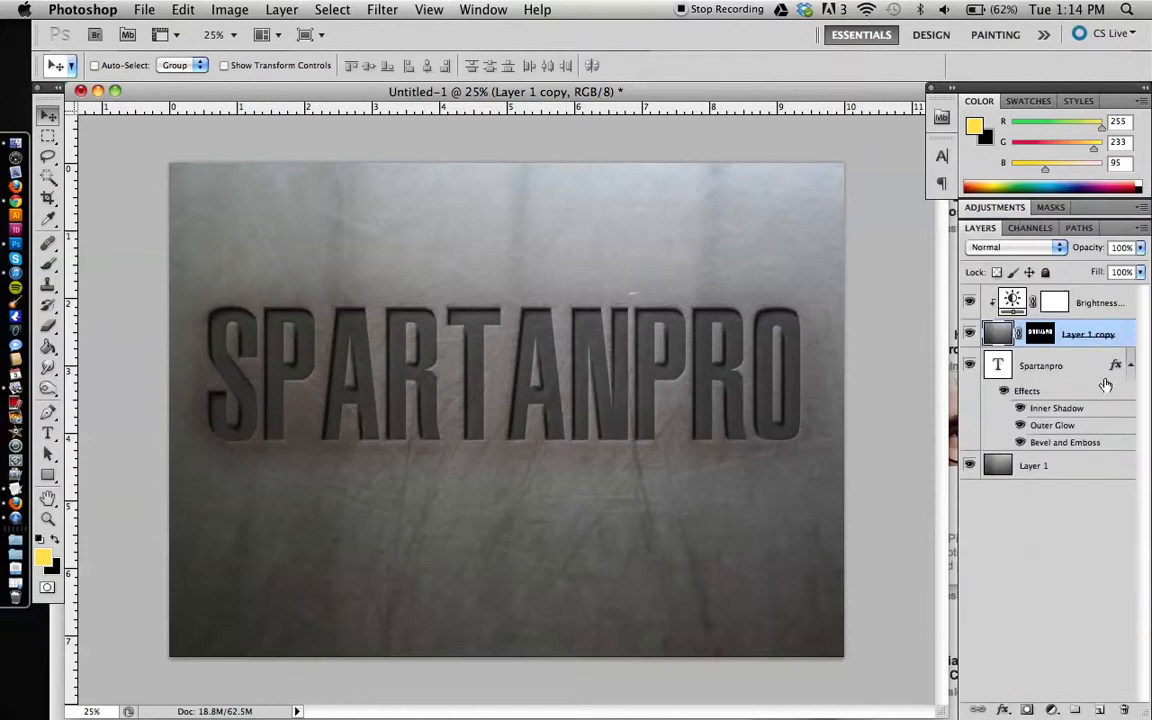
{"action": "left_click", "coordinate": [1070, 631]}
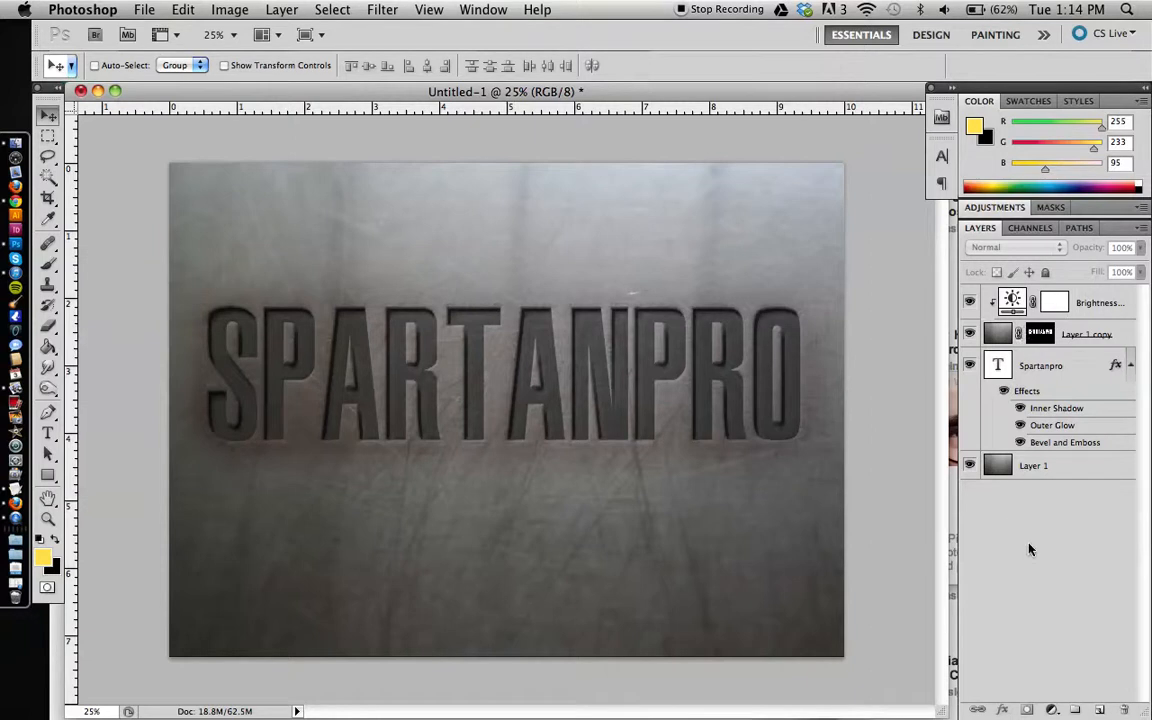
{"action": "left_click", "coordinate": [996, 338]}
{"action": "left_click", "coordinate": [1062, 304]}
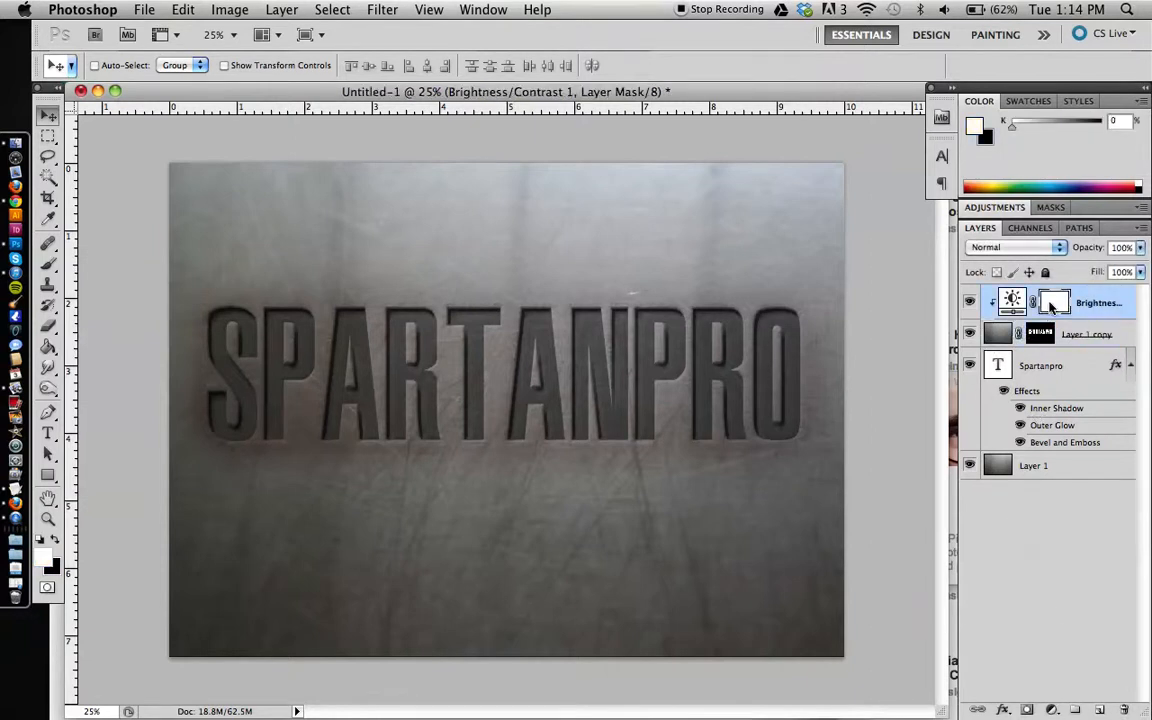
{"action": "left_click", "coordinate": [1030, 709]}
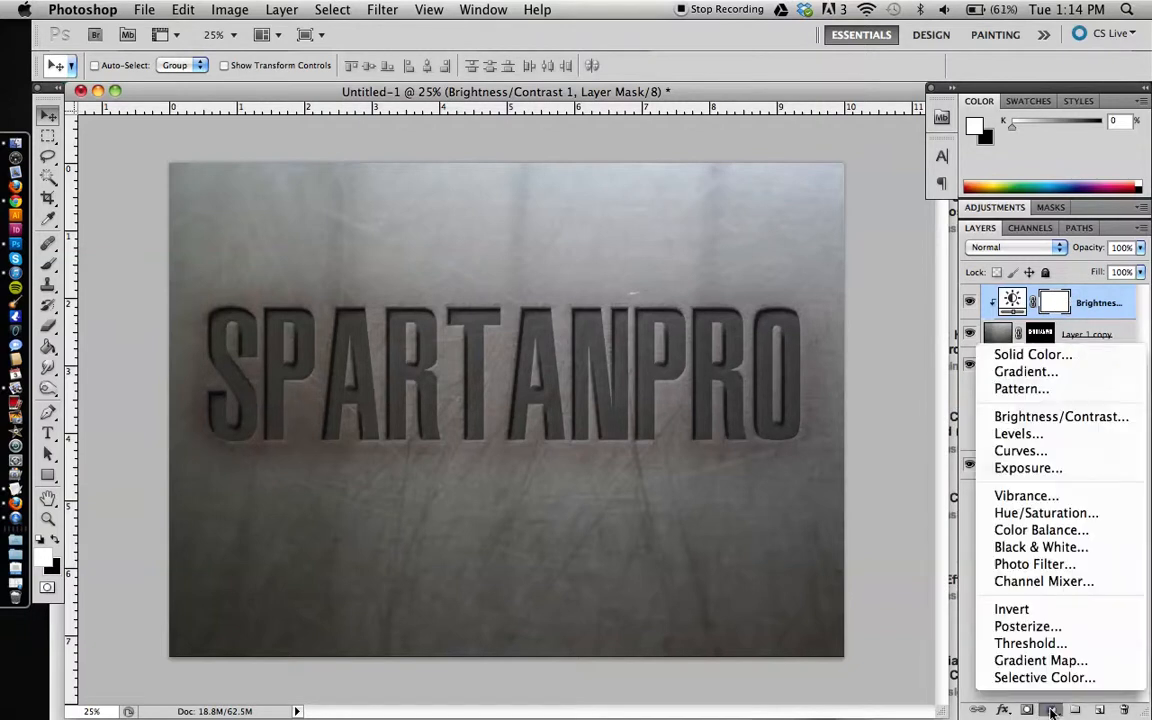
{"action": "left_click", "coordinate": [1043, 378]}
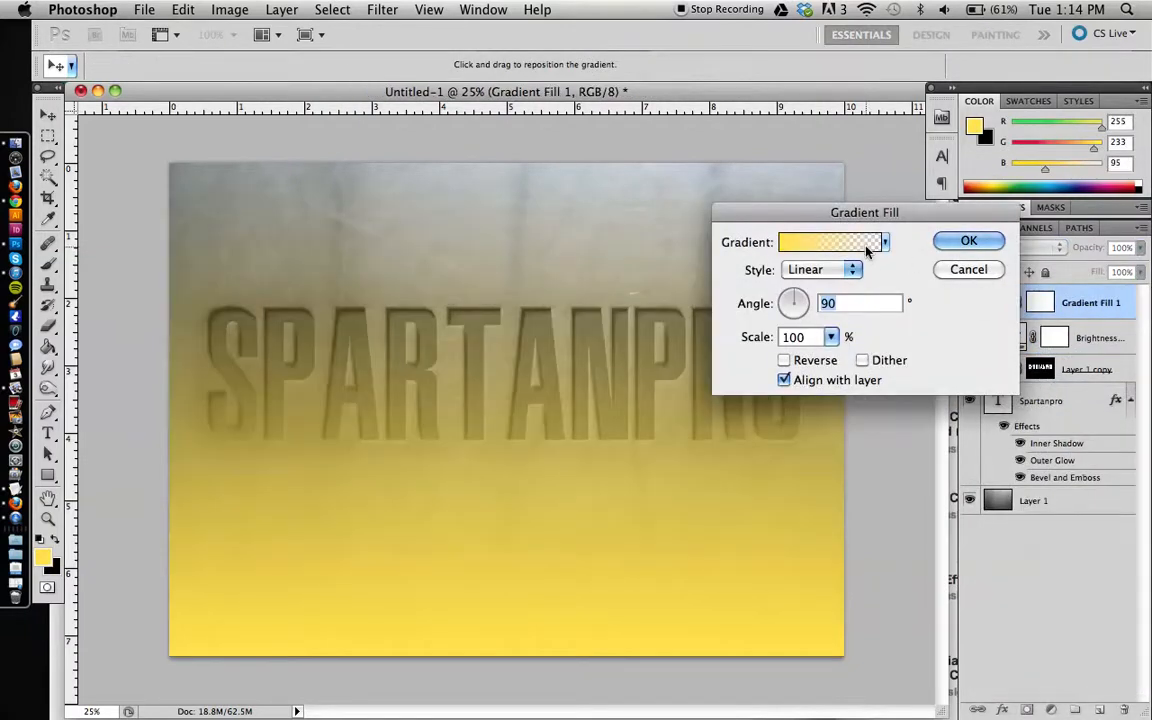
Open the gradient fill's gradient for editing and set its starting color stop to black (000000).
{"action": "left_click", "coordinate": [838, 247]}
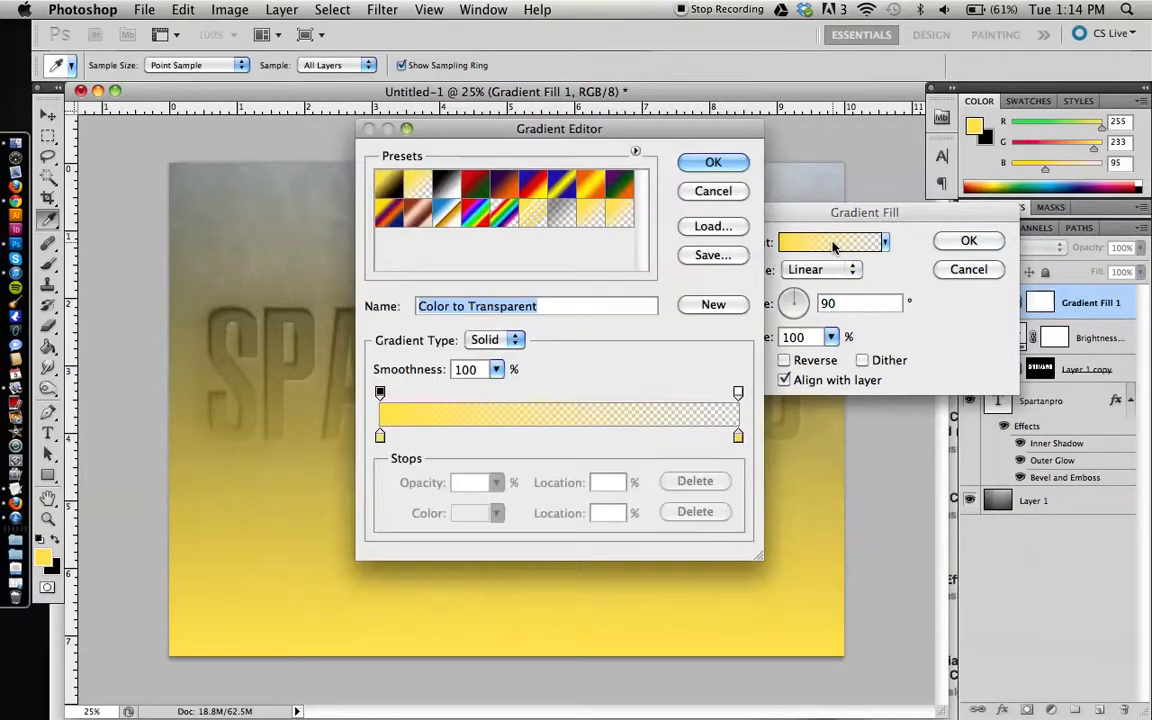
{"action": "double_click", "coordinate": [380, 437]}
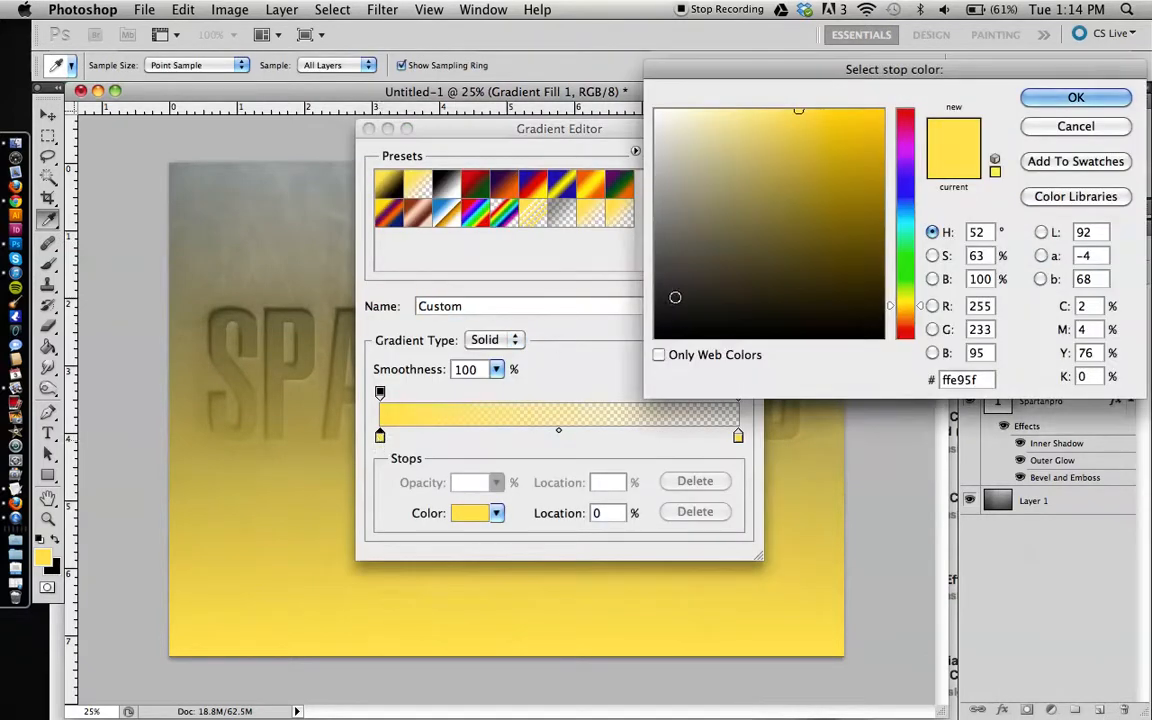
{"action": "left_click", "coordinate": [658, 329]}
{"action": "left_click", "coordinate": [657, 337]}
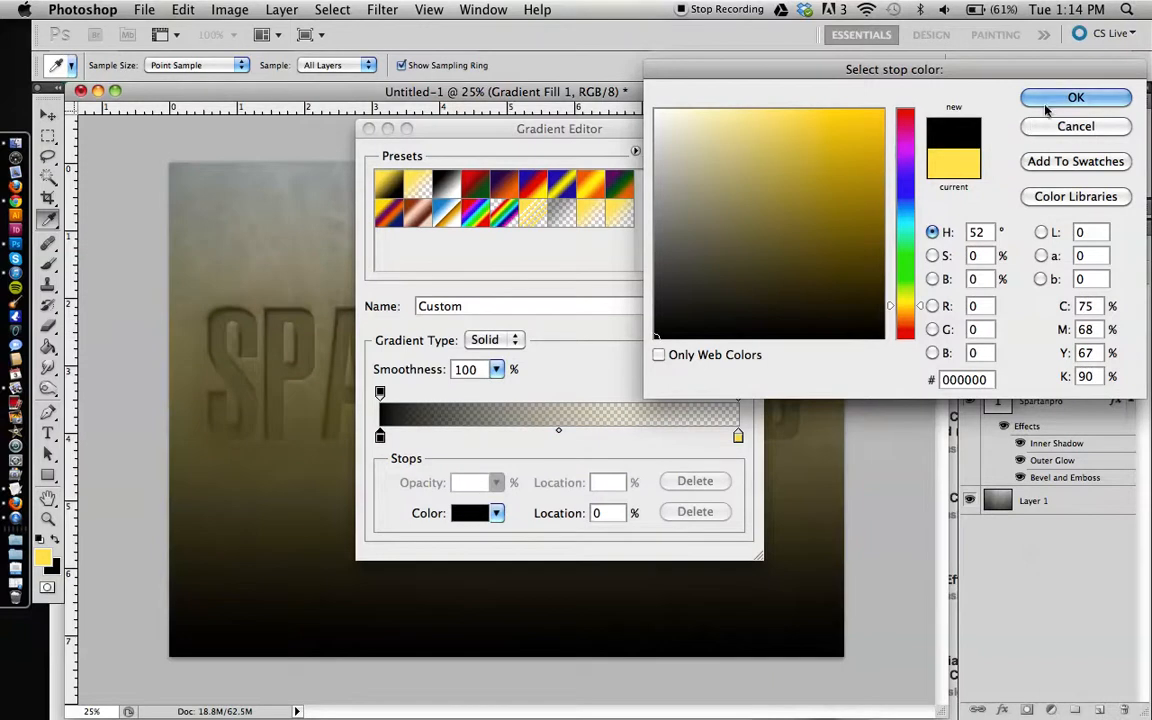
{"action": "left_click", "coordinate": [1075, 97]}
Set the color stop at the transparent end of the gradient to black (000000).
{"action": "left_click", "coordinate": [738, 437]}
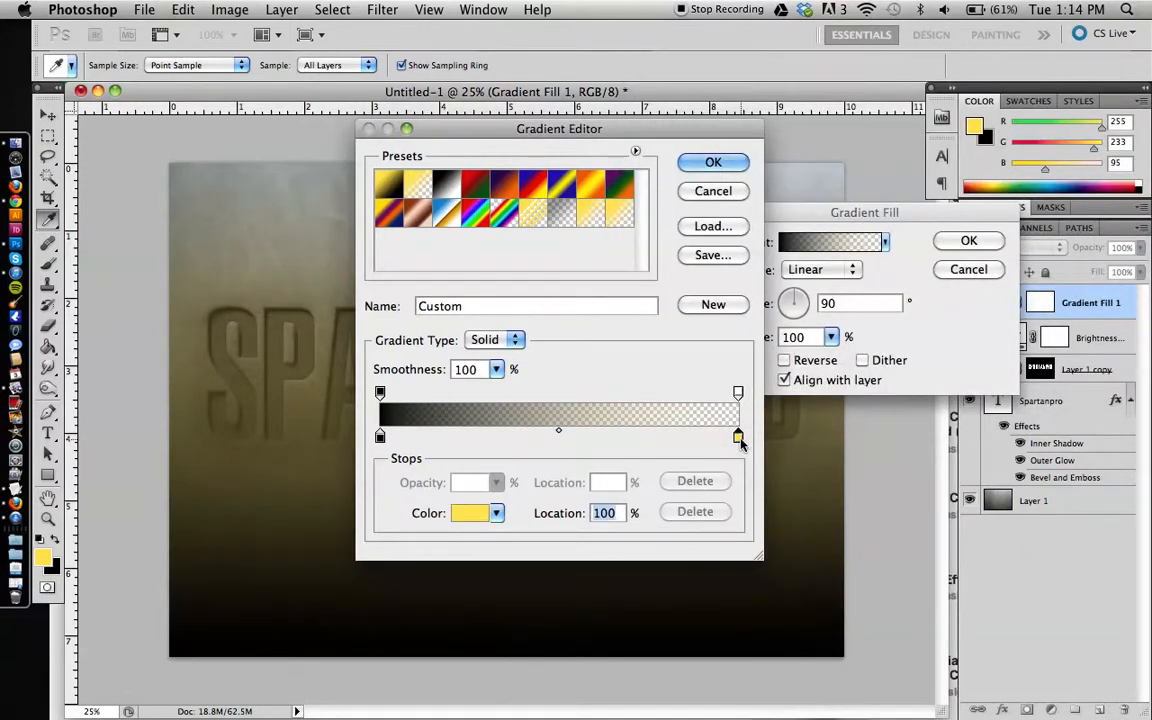
{"action": "double_click", "coordinate": [738, 437]}
{"action": "left_click", "coordinate": [730, 260]}
{"action": "left_click", "coordinate": [657, 337]}
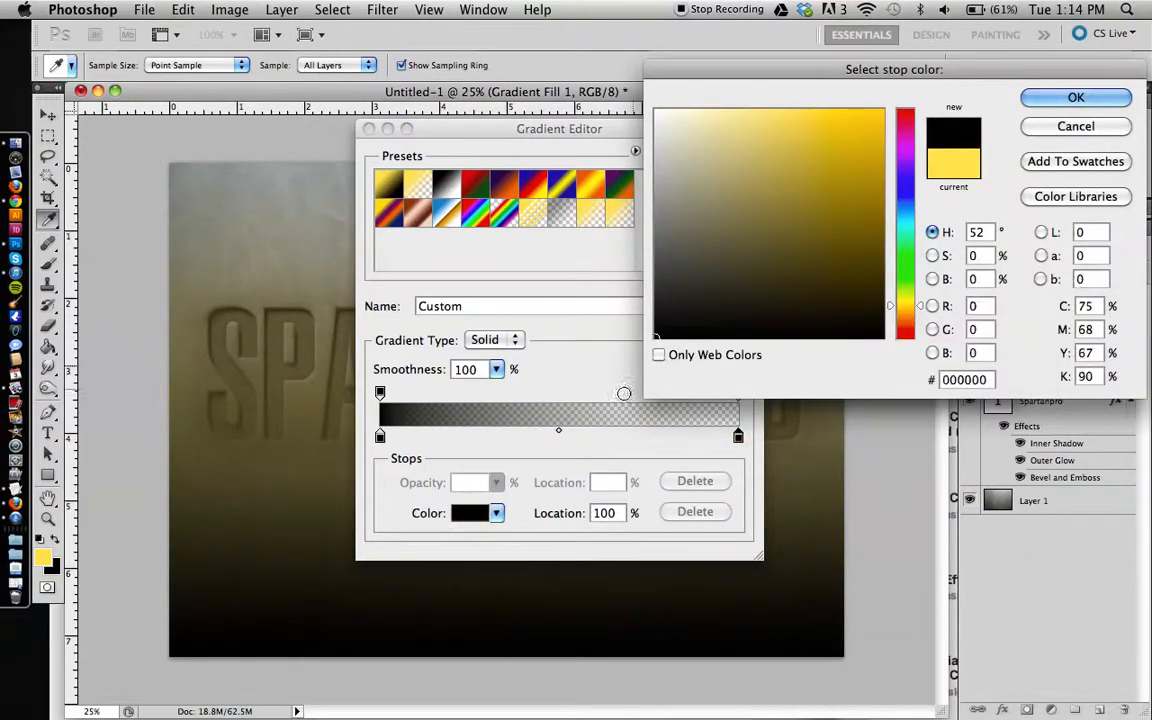
{"action": "left_click", "coordinate": [1076, 97]}
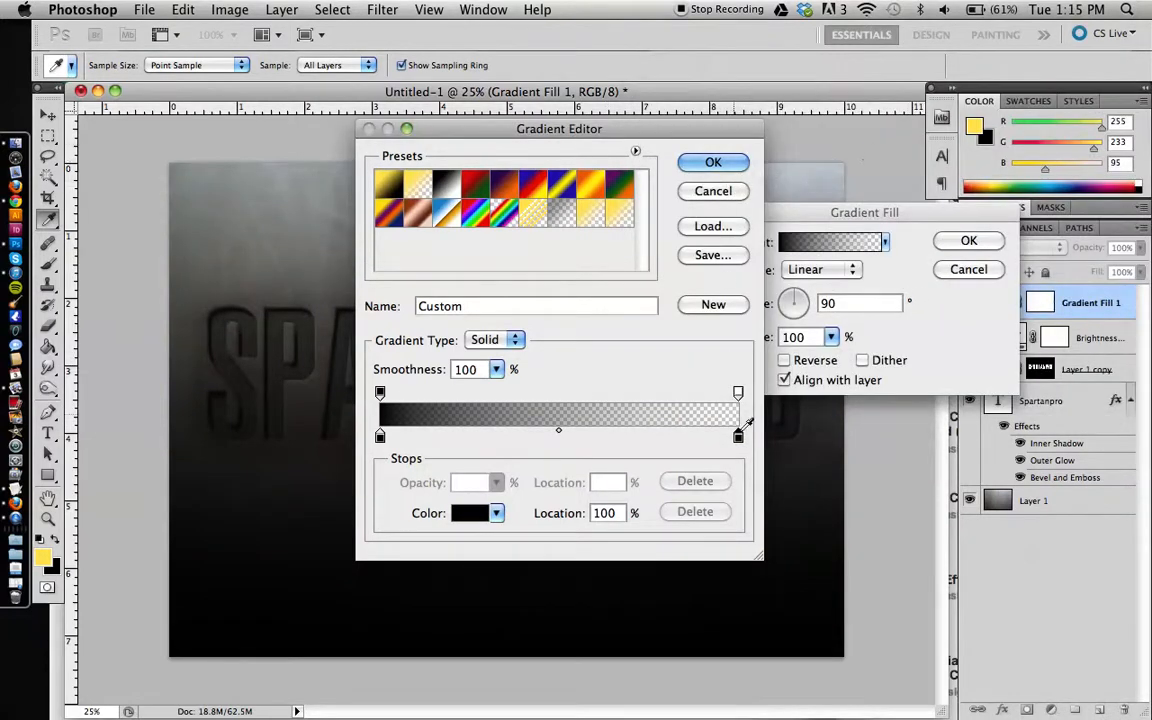
Move the transparent opacity stop to 74% and the end color stop to 73%, and accept the gradient.
{"action": "left_click_drag", "start_coordinate": [738, 393], "coordinate": [644, 394]}
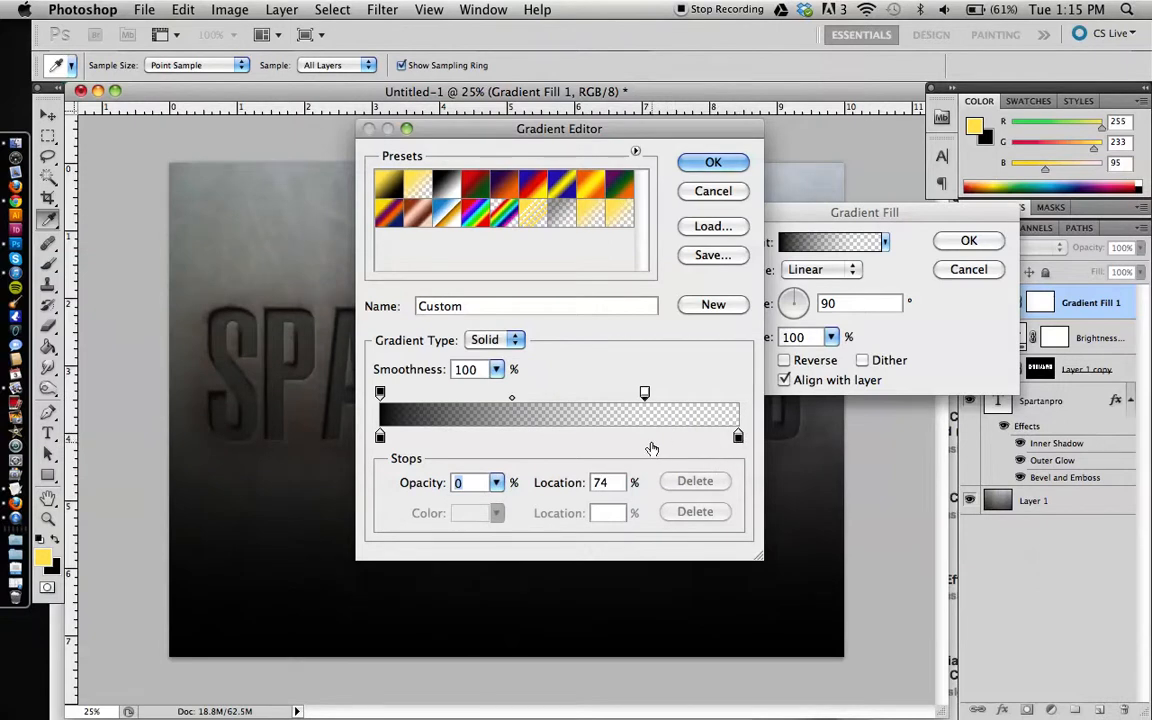
{"action": "left_click_drag", "start_coordinate": [738, 437], "coordinate": [643, 437]}
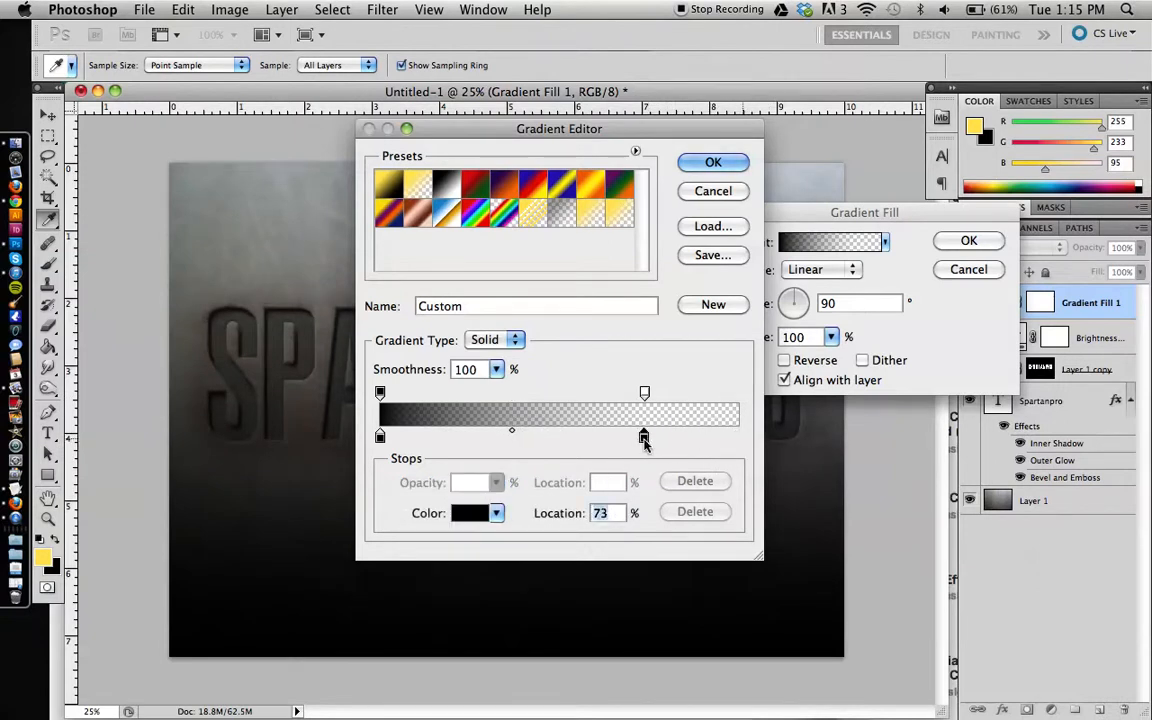
{"action": "left_click", "coordinate": [713, 163]}
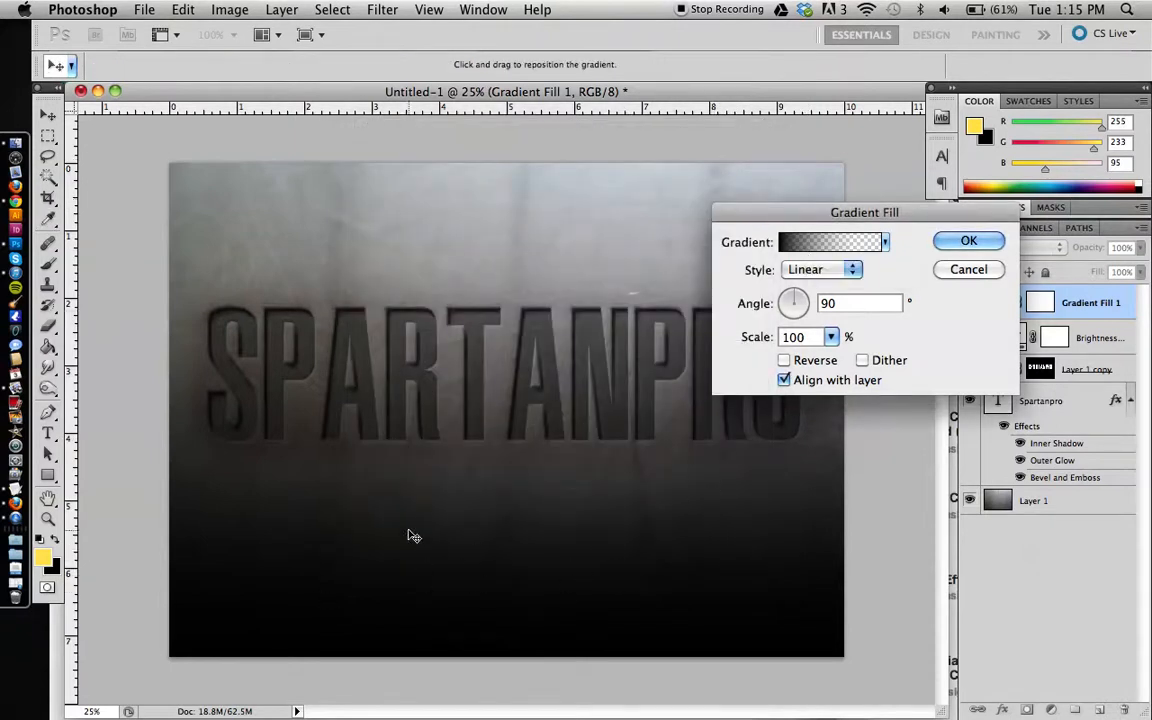
Set the gradient fill to a reversed Radial style at 150% scale and accept it.
{"action": "left_click", "coordinate": [822, 269]}
{"action": "left_click", "coordinate": [835, 284]}
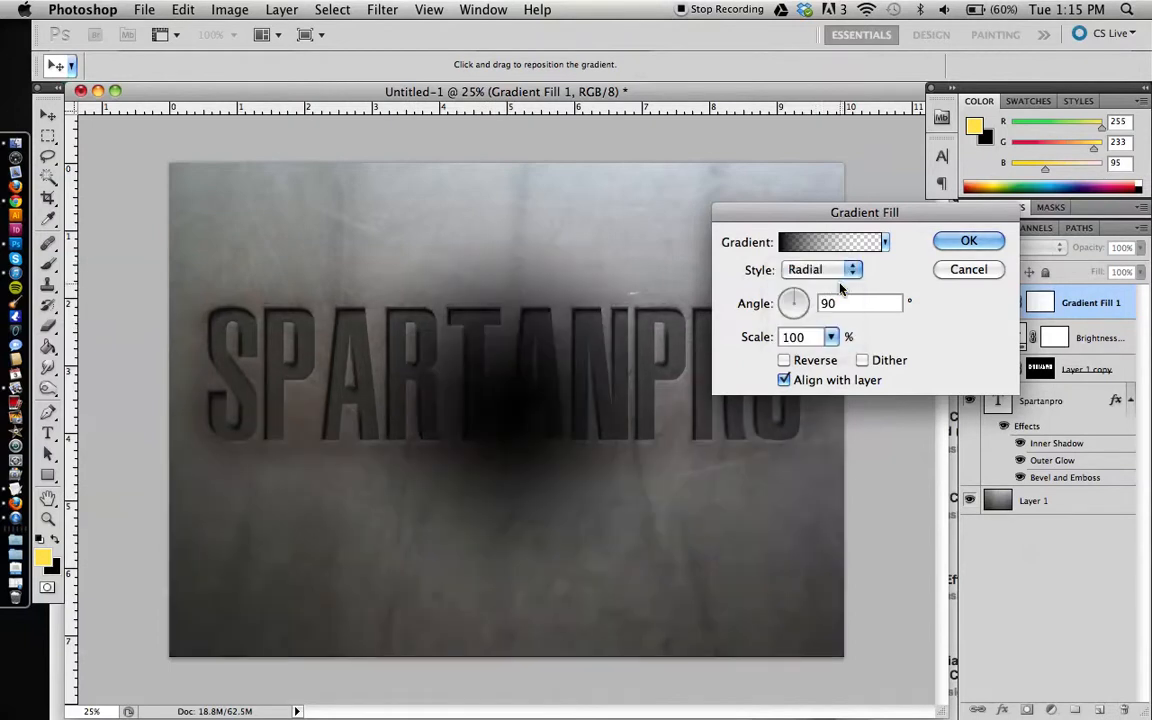
{"action": "left_click", "coordinate": [785, 361]}
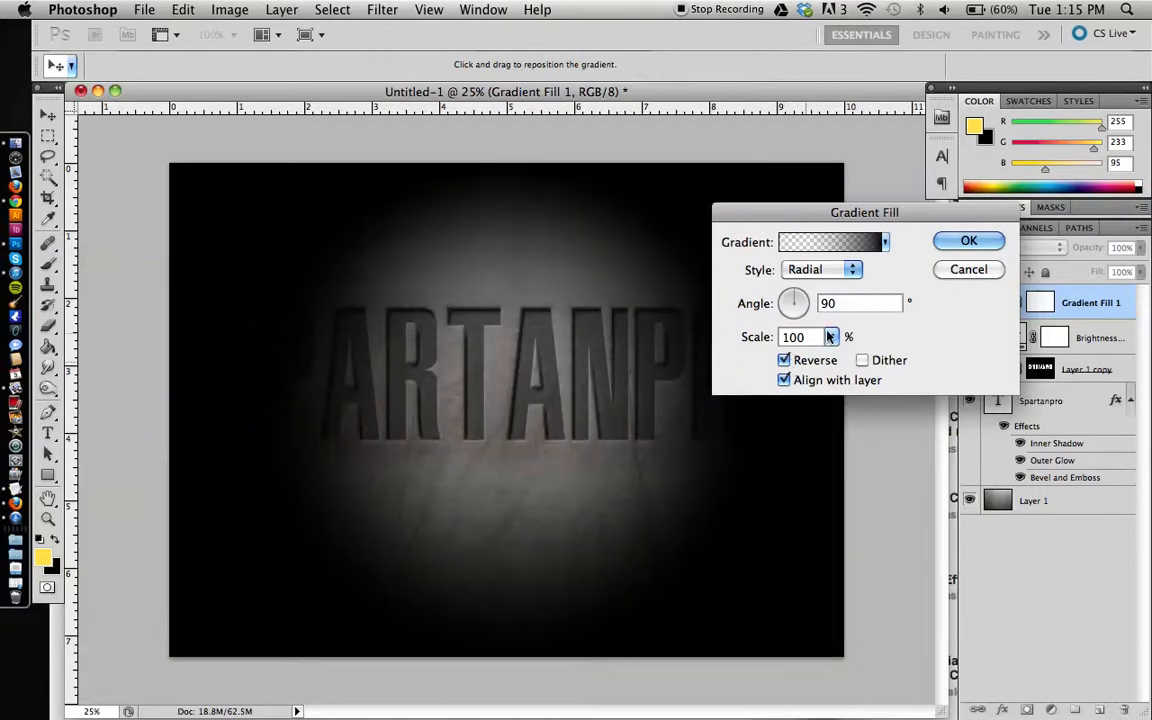
{"action": "left_click", "coordinate": [831, 337]}
{"action": "left_click_drag", "start_coordinate": [836, 360], "coordinate": [888, 364]}
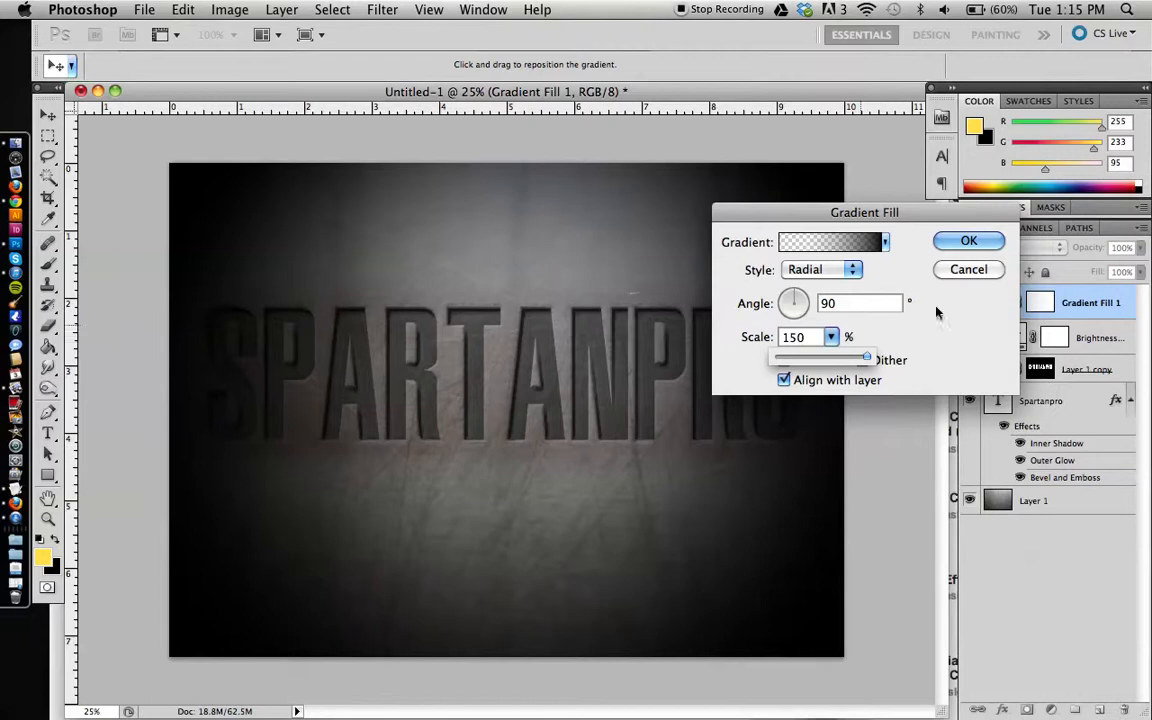
{"action": "left_click", "coordinate": [976, 251]}
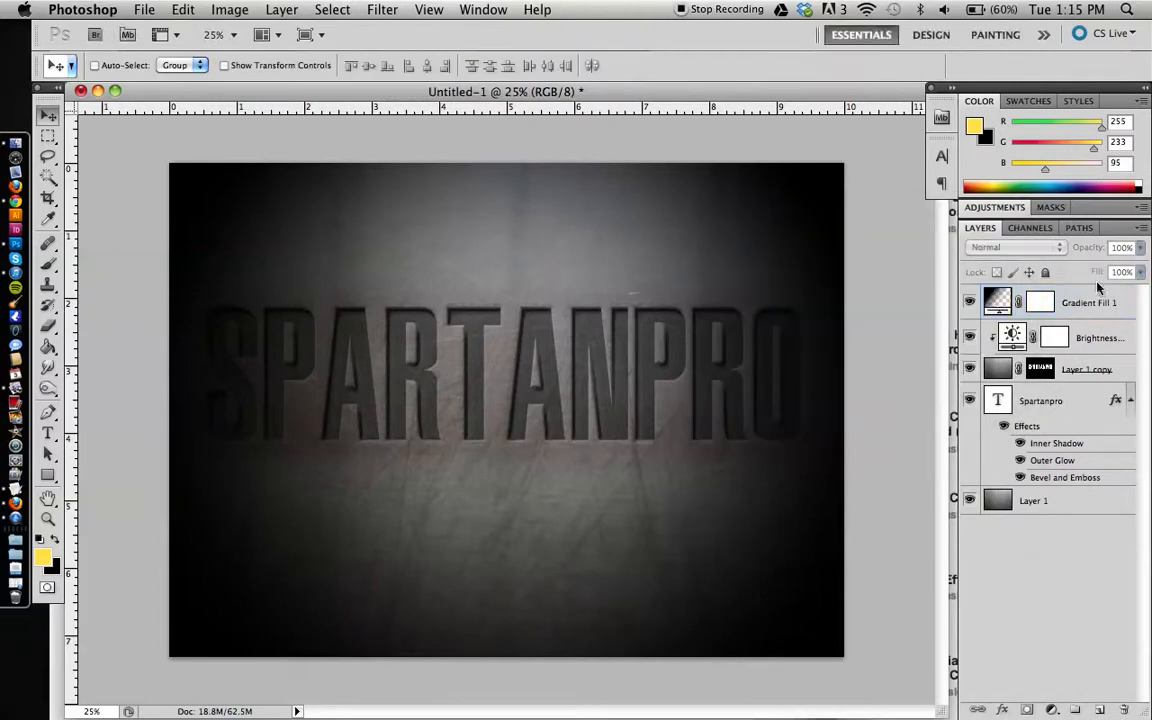
In the Gradient Fill 1 layer's Blend If options, split the Underlying Layer's black point to 0 / 155 and accept.
{"action": "left_click", "coordinate": [1100, 300]}
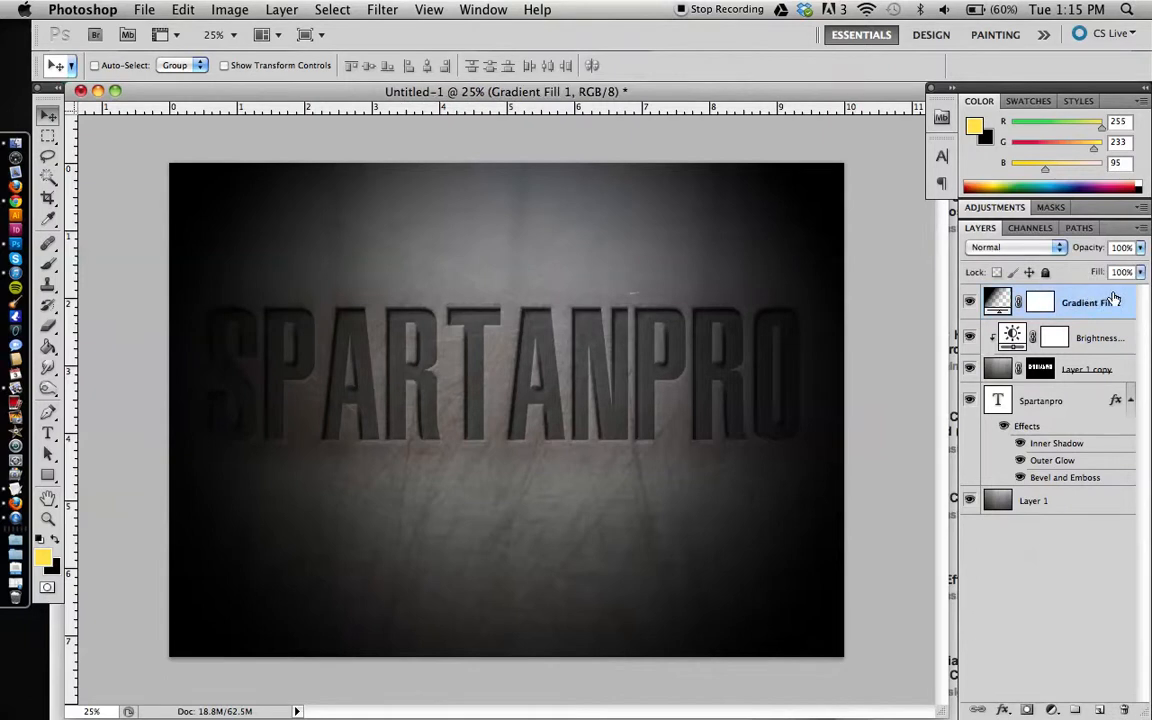
{"action": "double_click", "coordinate": [1114, 300]}
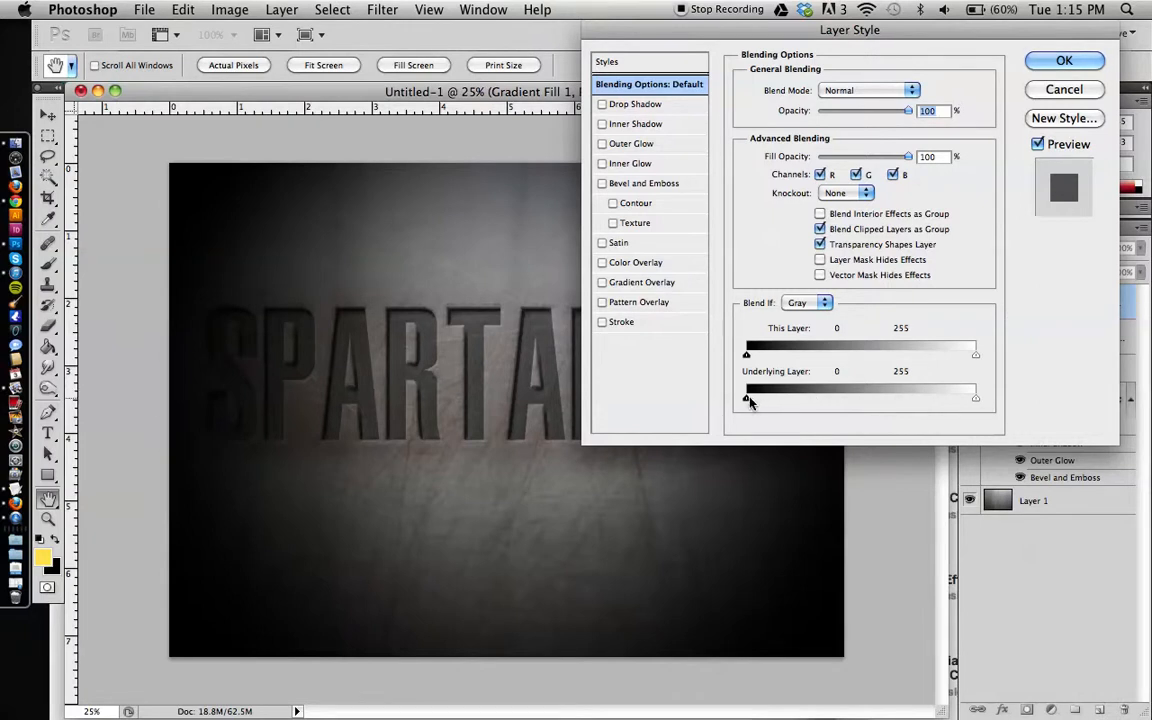
{"action": "key", "text": "alt"}
{"action": "left_click_drag", "start_coordinate": [748, 399], "coordinate": [886, 404]}
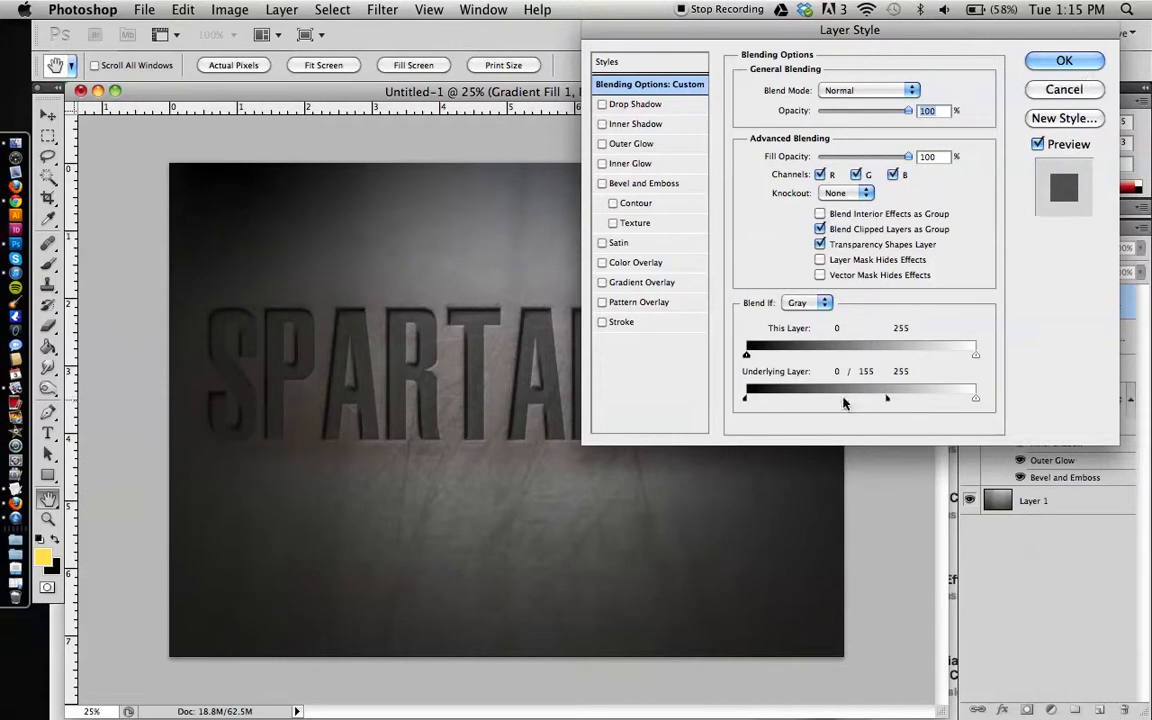
{"action": "mouse_move", "coordinate": [746, 355]}
{"action": "left_mouse_down"}
{"action": "mouse_move", "coordinate": [800, 360]}
{"action": "mouse_move", "coordinate": [747, 363]}
{"action": "left_mouse_up"}
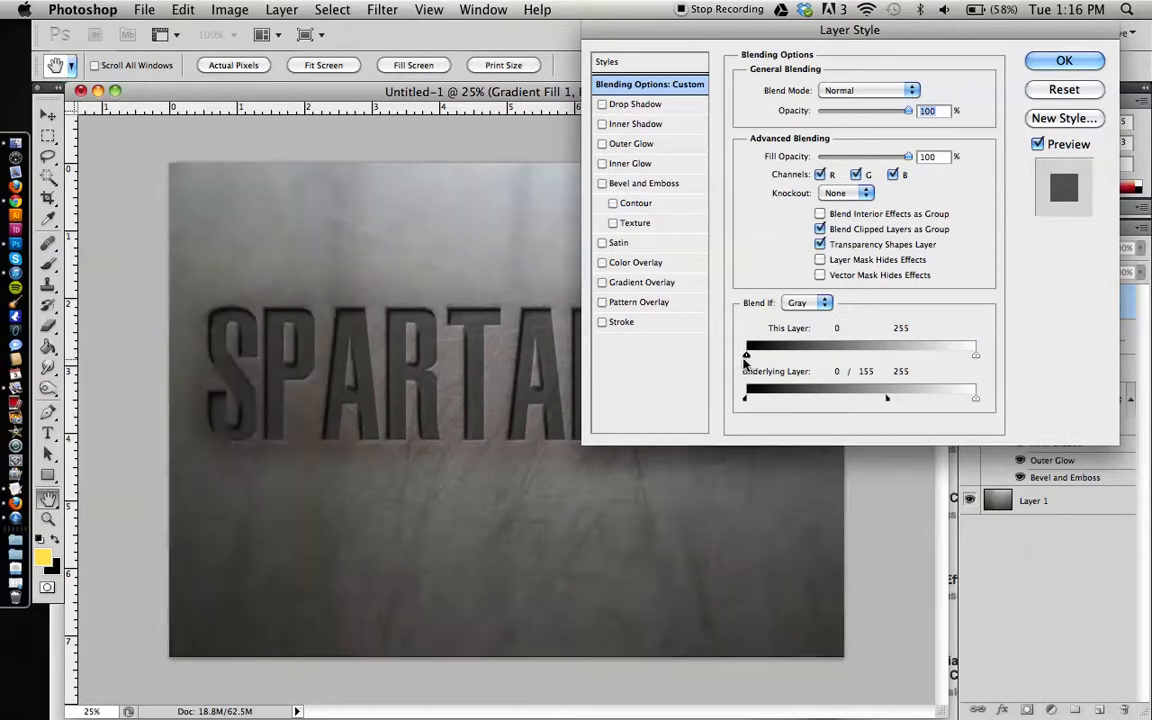
{"action": "left_click_drag", "start_coordinate": [975, 400], "coordinate": [979, 356]}
{"action": "left_click", "coordinate": [1066, 63]}
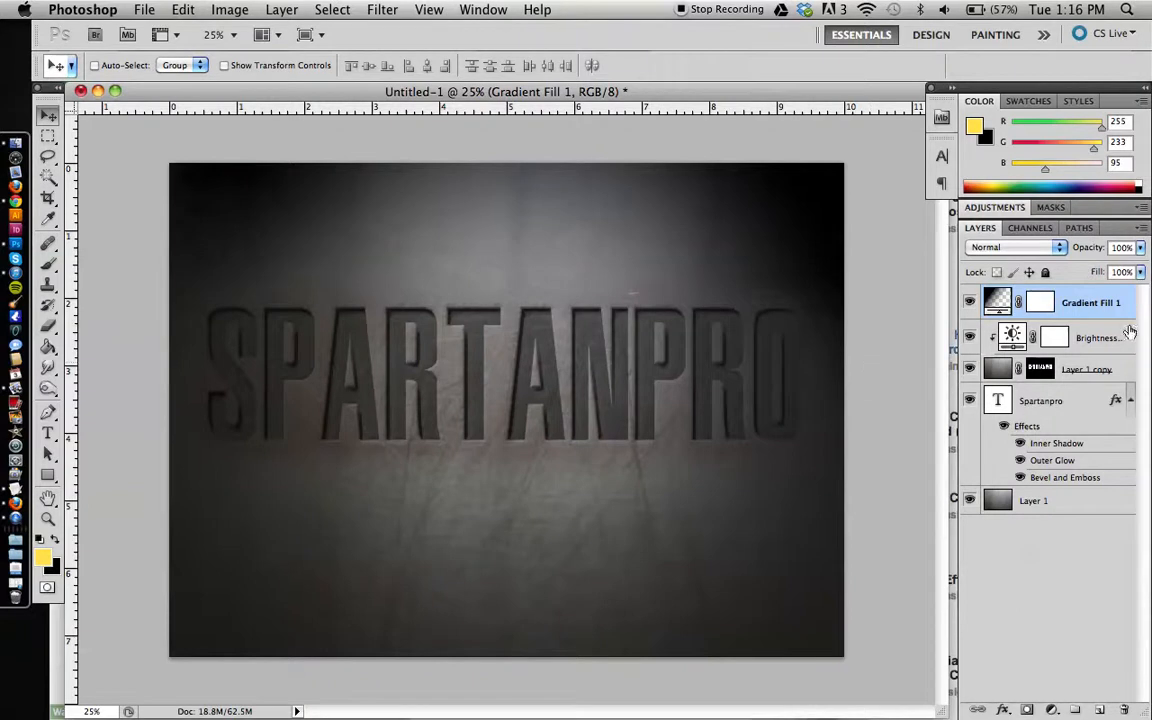
Set the Spartanpro text layer's fill opacity to 0%.
{"action": "left_click", "coordinate": [1057, 401]}
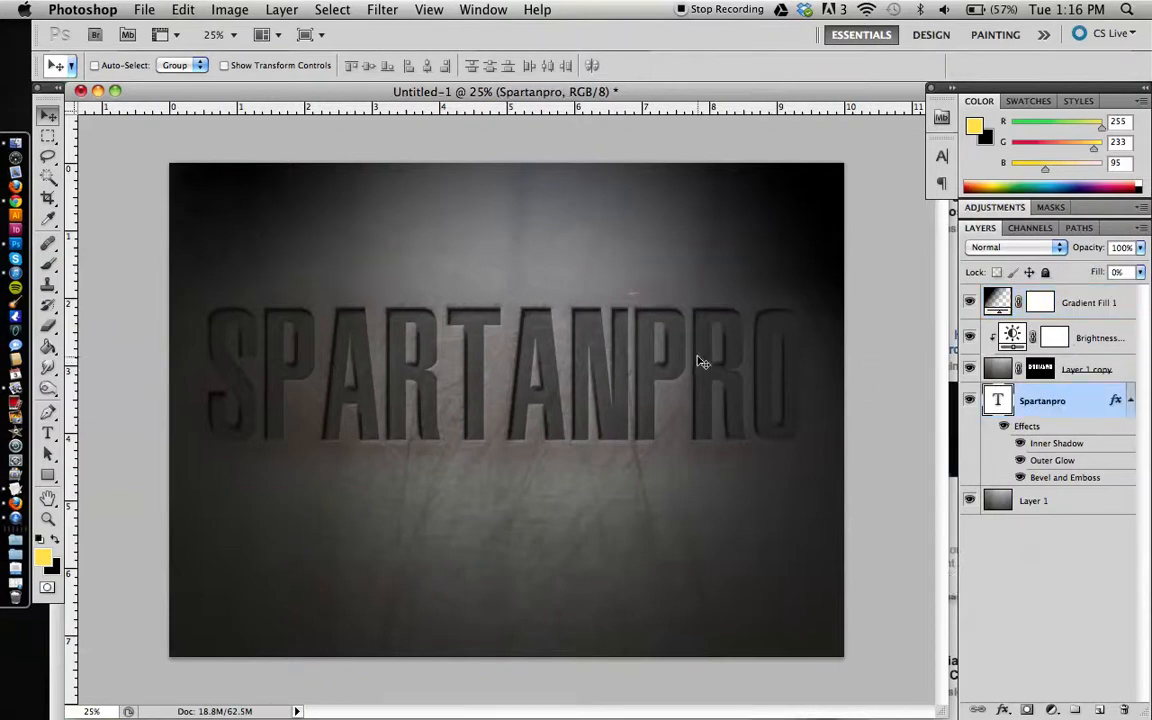
{"action": "key", "text": "shift+0"}
{"action": "key", "text": "shift+0"}
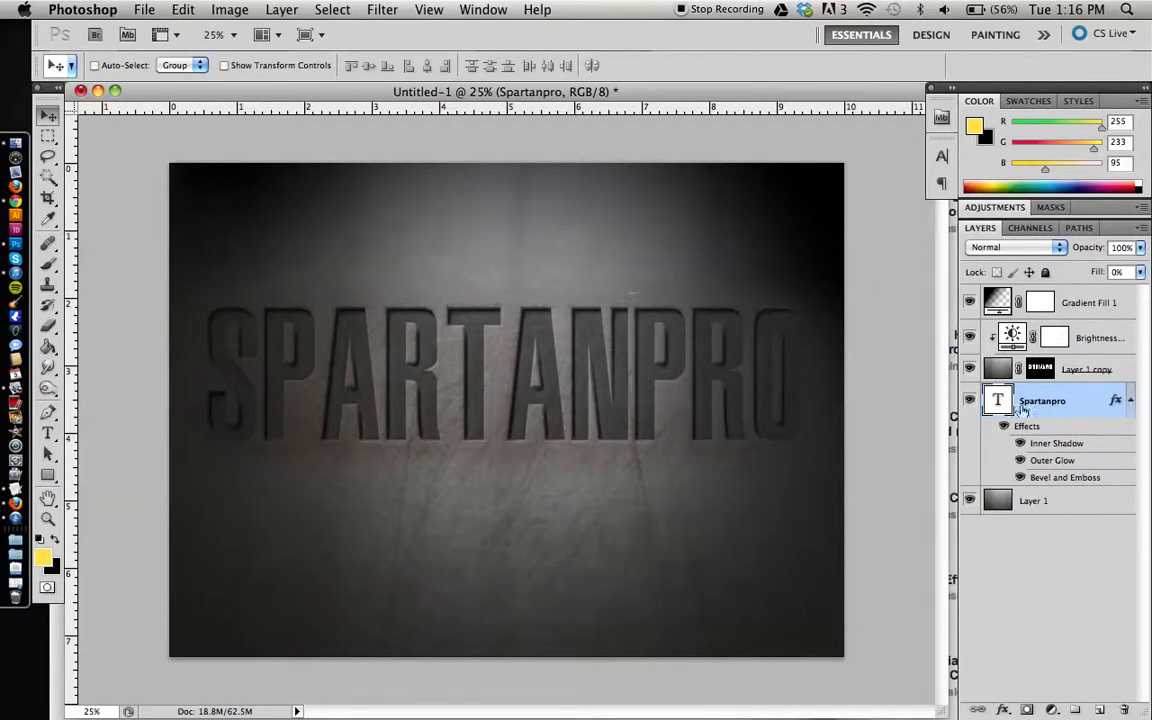
Move the Brightness/Contrast, Layer 1 copy and Spartanpro layers together about 0.8 units down on the canvas.
{"action": "left_click", "coordinate": [1081, 336]}
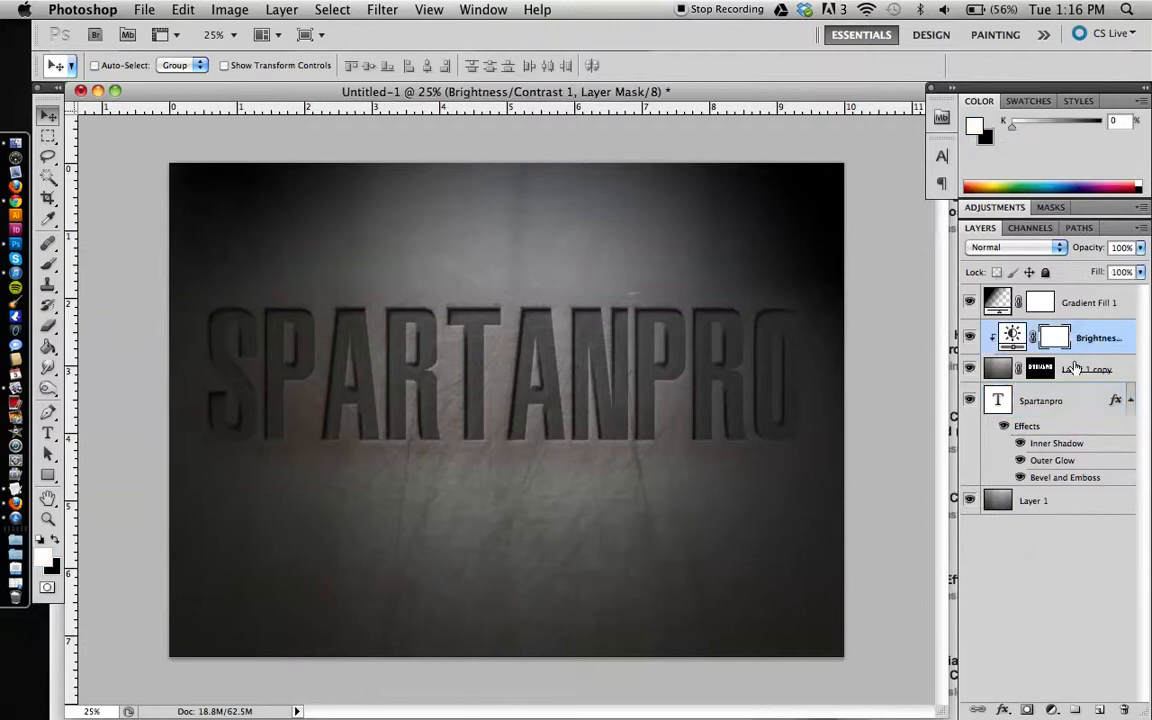
{"action": "left_click", "coordinate": [1053, 392], "text": "shift"}
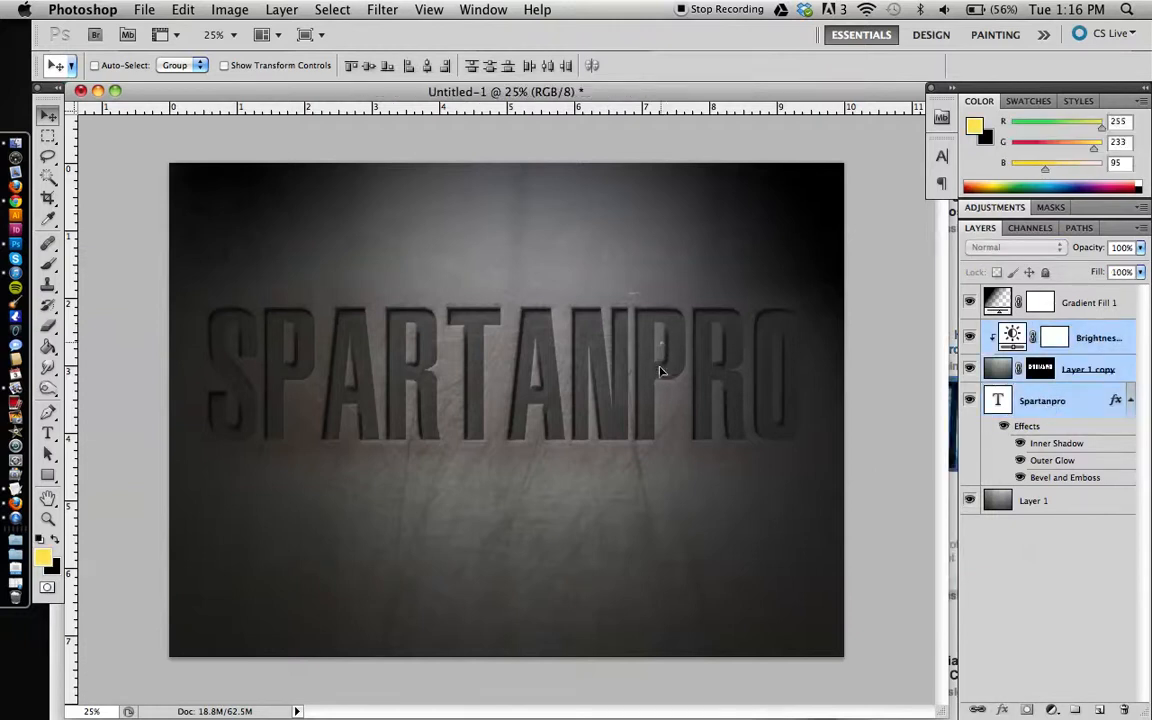
{"action": "left_click_drag", "start_coordinate": [658, 375], "coordinate": [661, 400]}
Review the Gradient Fill 1 layer's gradient settings and close them.
{"action": "double_click", "coordinate": [1006, 310]}
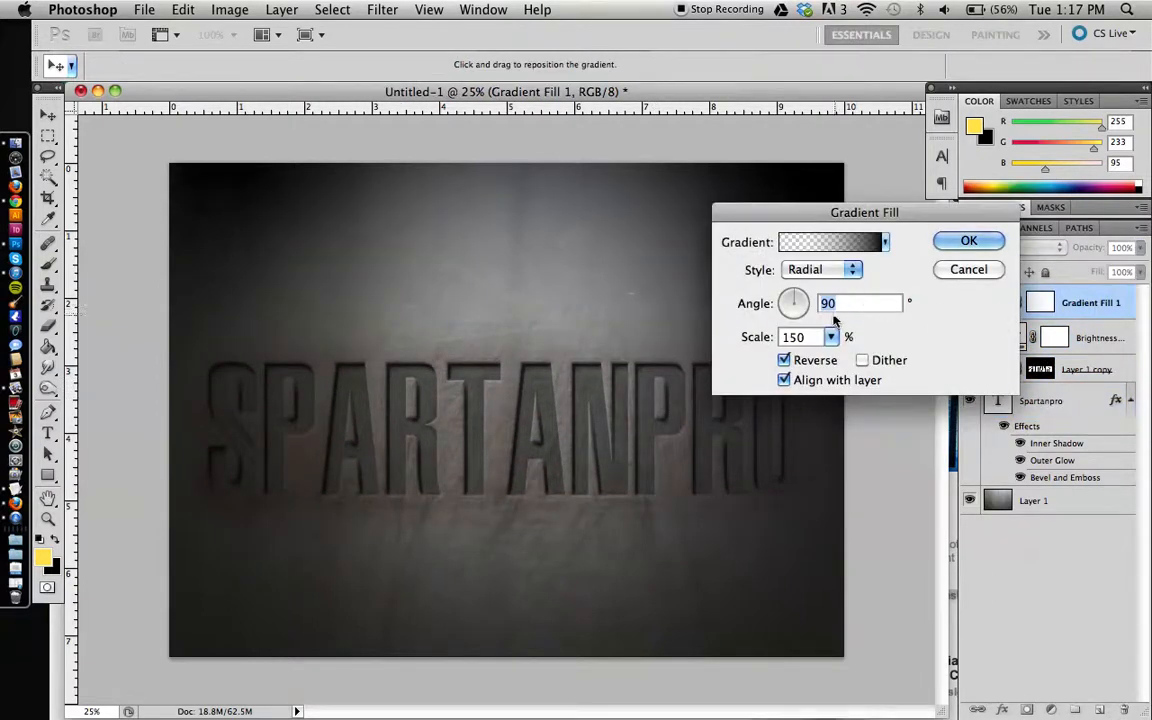
{"action": "left_click", "coordinate": [946, 247]}
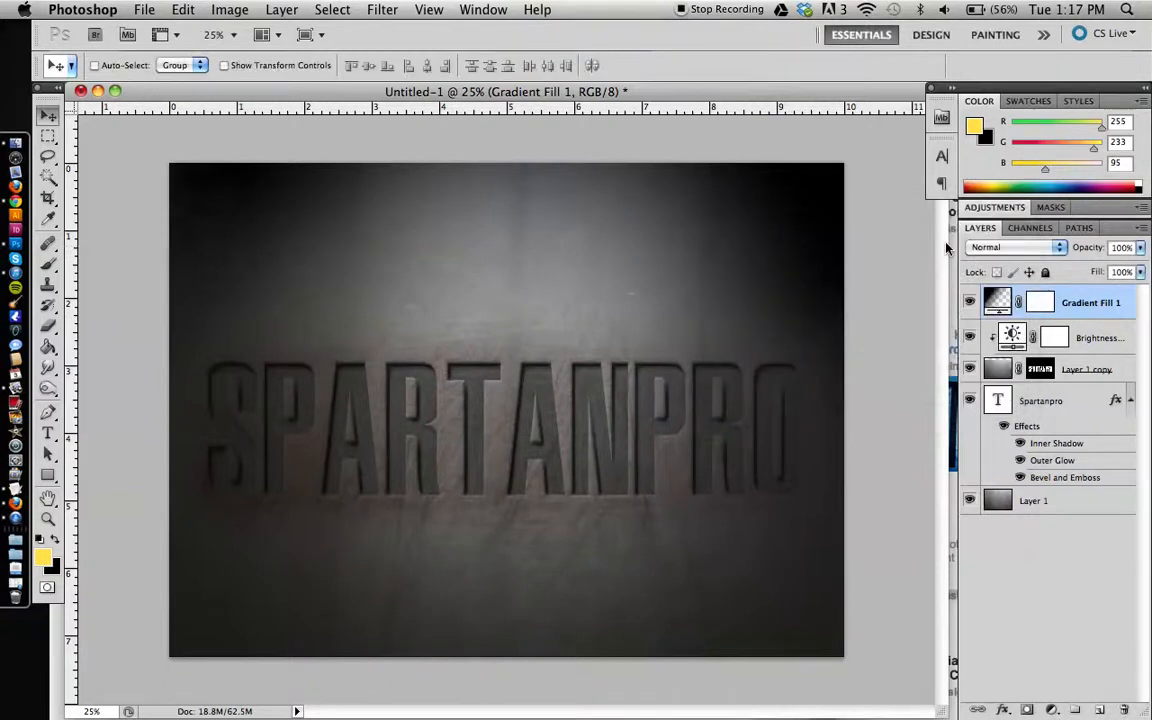